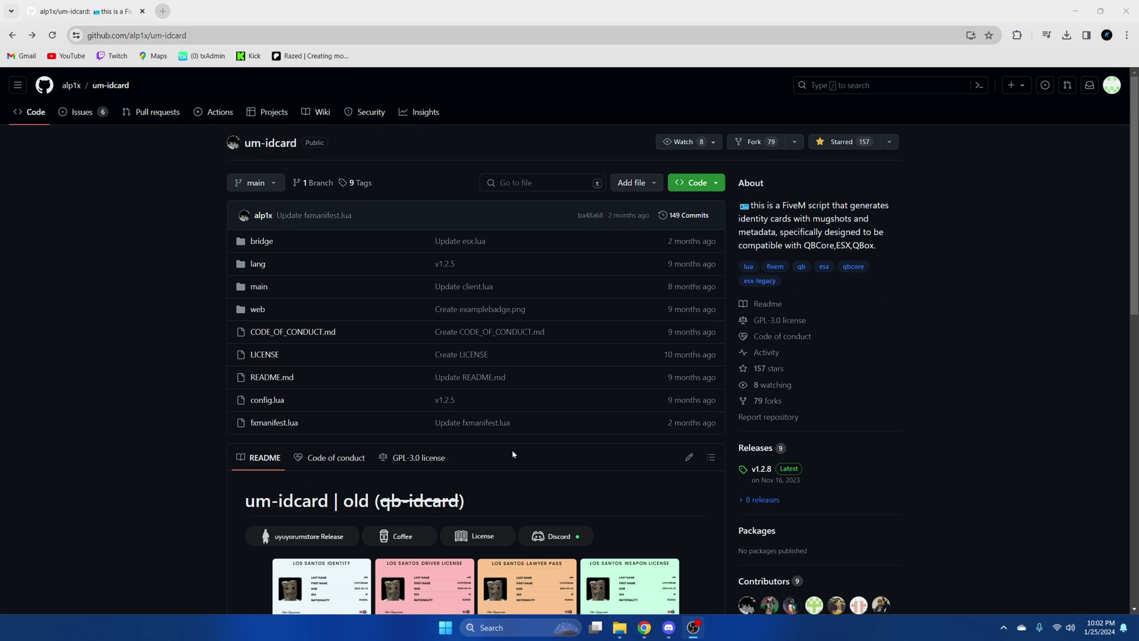
# Open the MugShotBase64 repository, linked in the um-idcard README, in a new tab.
pyautogui.scroll(-5, 513, 454)
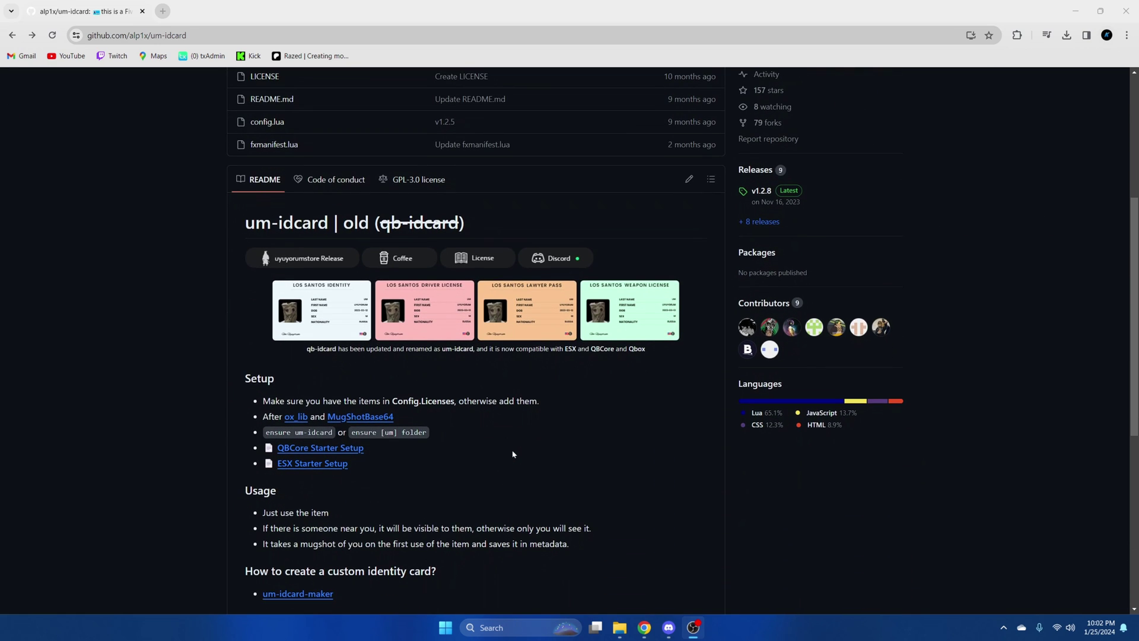
pyautogui.rightClick(350, 418)
pyautogui.click(380, 425)
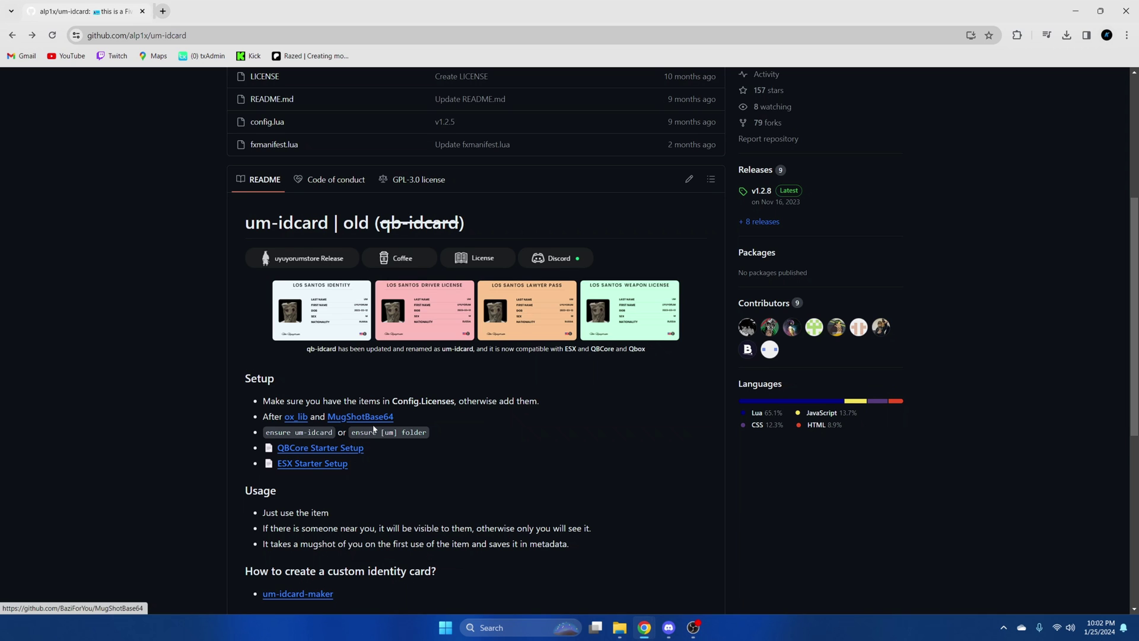
pyautogui.click(236, 18)
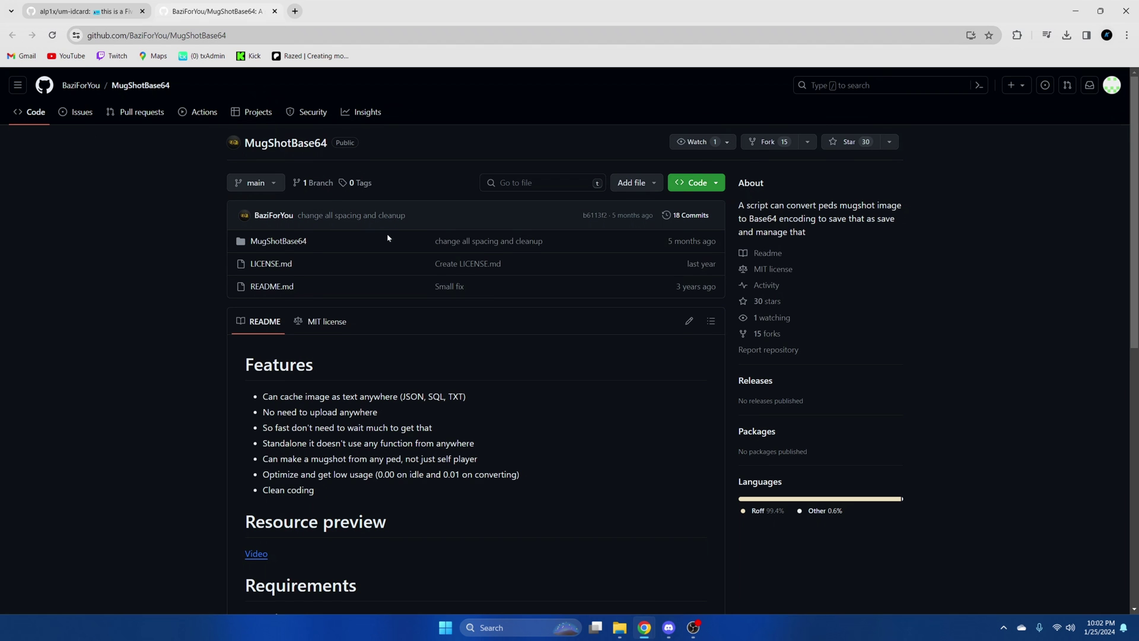
# Download MugShotBase64 as a ZIP and open the downloaded MugShotBase64-main.zip.
pyautogui.click(687, 184)
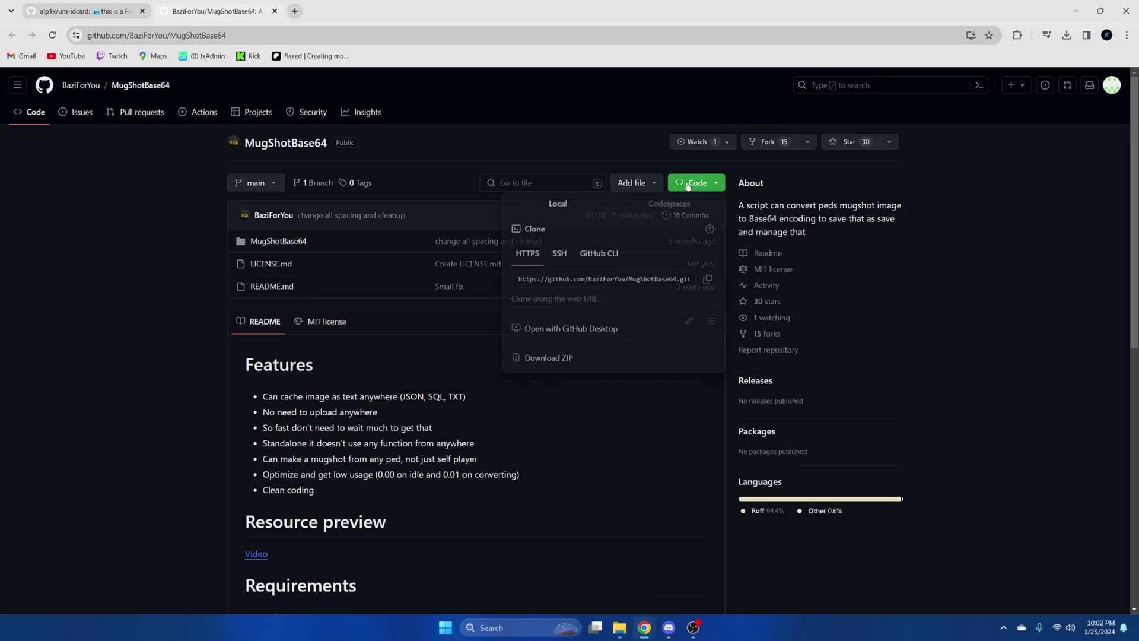
pyautogui.click(558, 359)
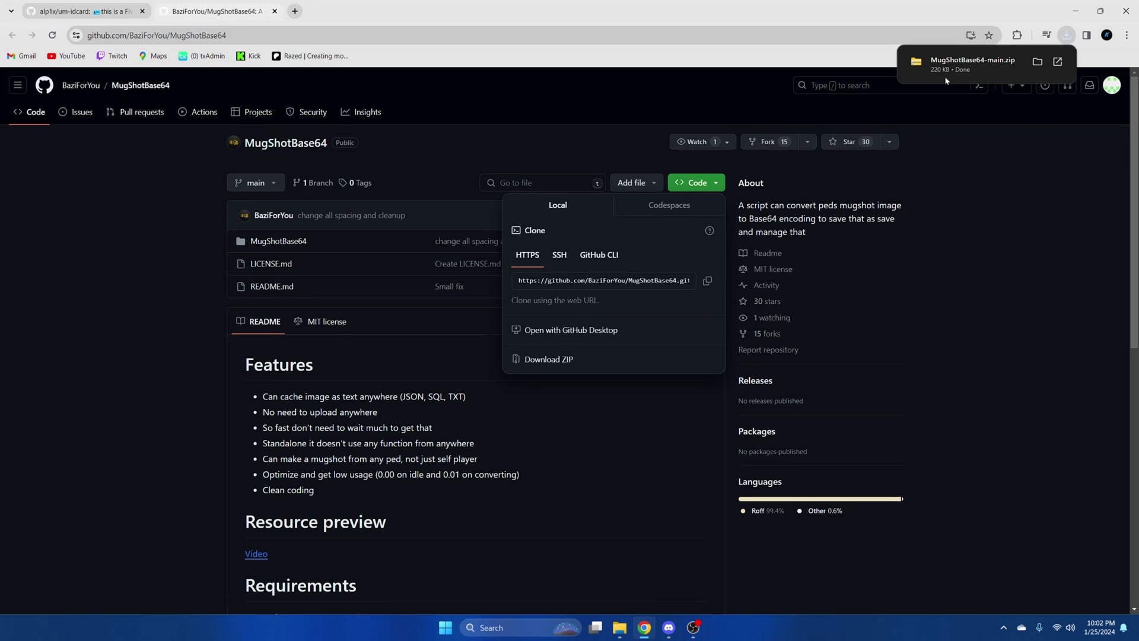
pyautogui.click(946, 81)
# Place the server's resources folder and the MugShotBase64 zip windows side by side.
pyautogui.moveTo(620, 627)
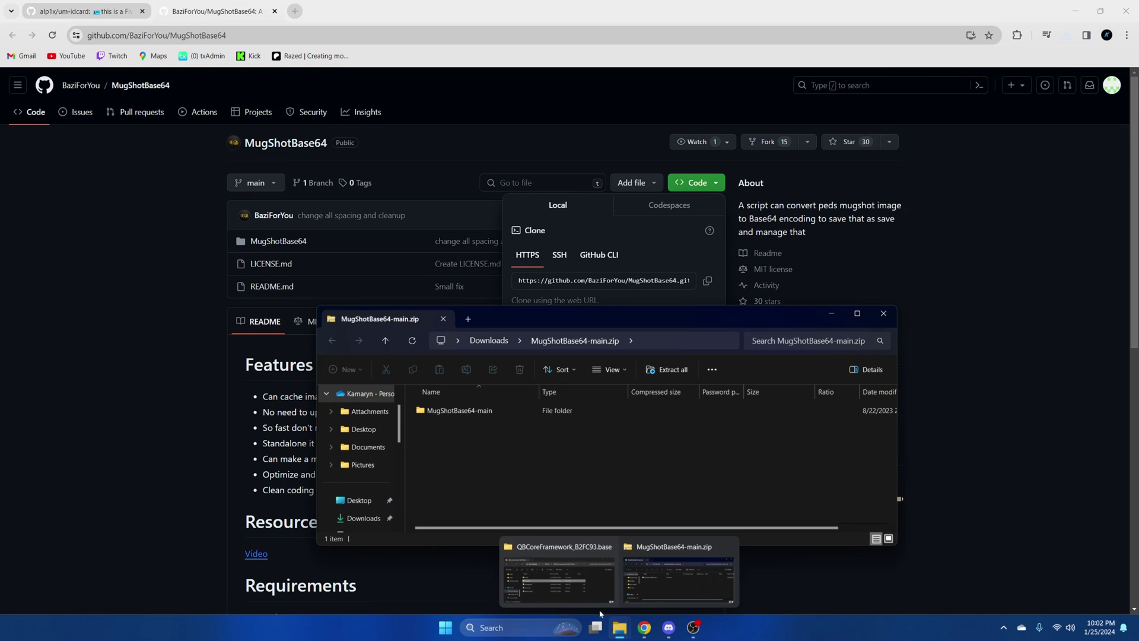
pyautogui.click(587, 578)
pyautogui.moveTo(529, 340); pyautogui.dragTo(454, 309)
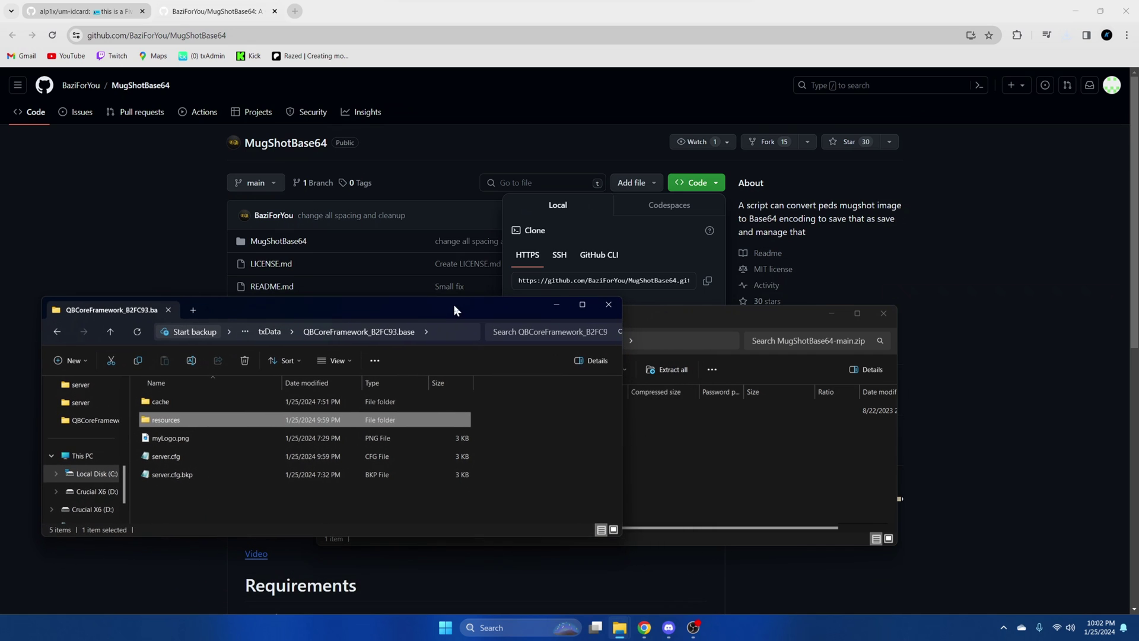
pyautogui.doubleClick(378, 419)
pyautogui.moveTo(649, 316); pyautogui.dragTo(898, 312)
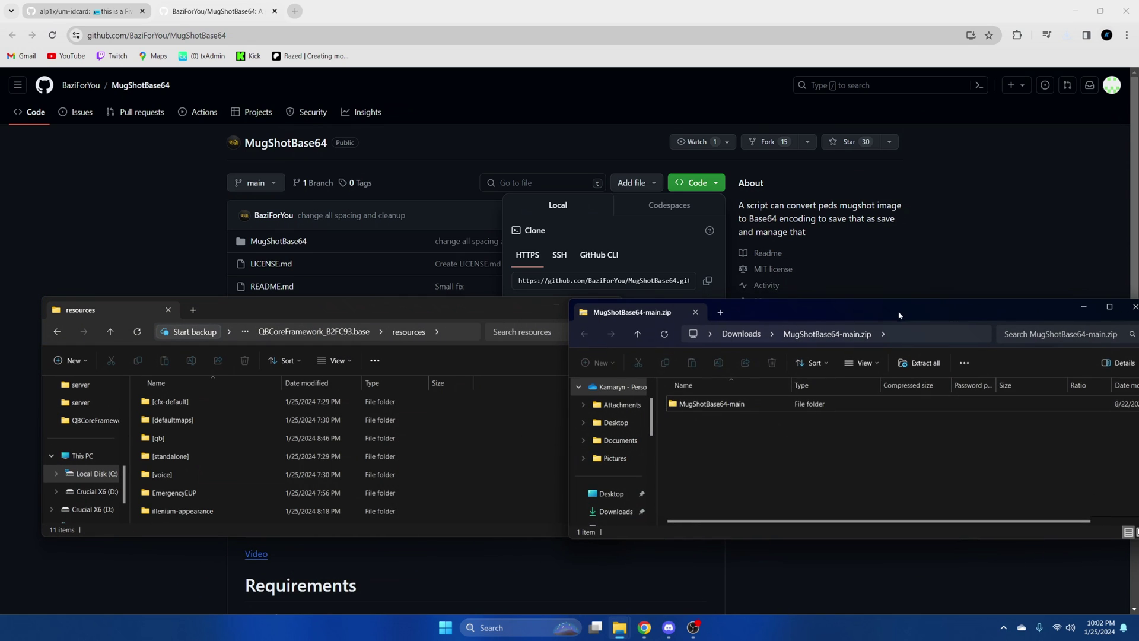
# Copy the MugShotBase64 folder from inside MugShotBase64-main into resources.
pyautogui.doubleClick(712, 404)
pyautogui.click(732, 408)
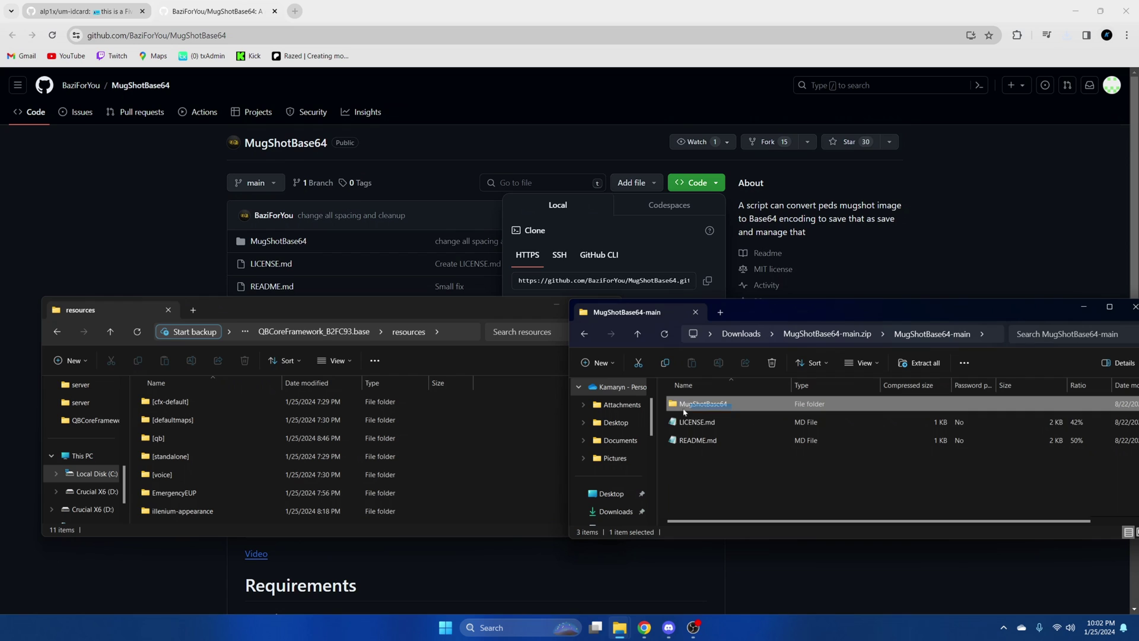
pyautogui.moveTo(732, 408); pyautogui.dragTo(522, 425)
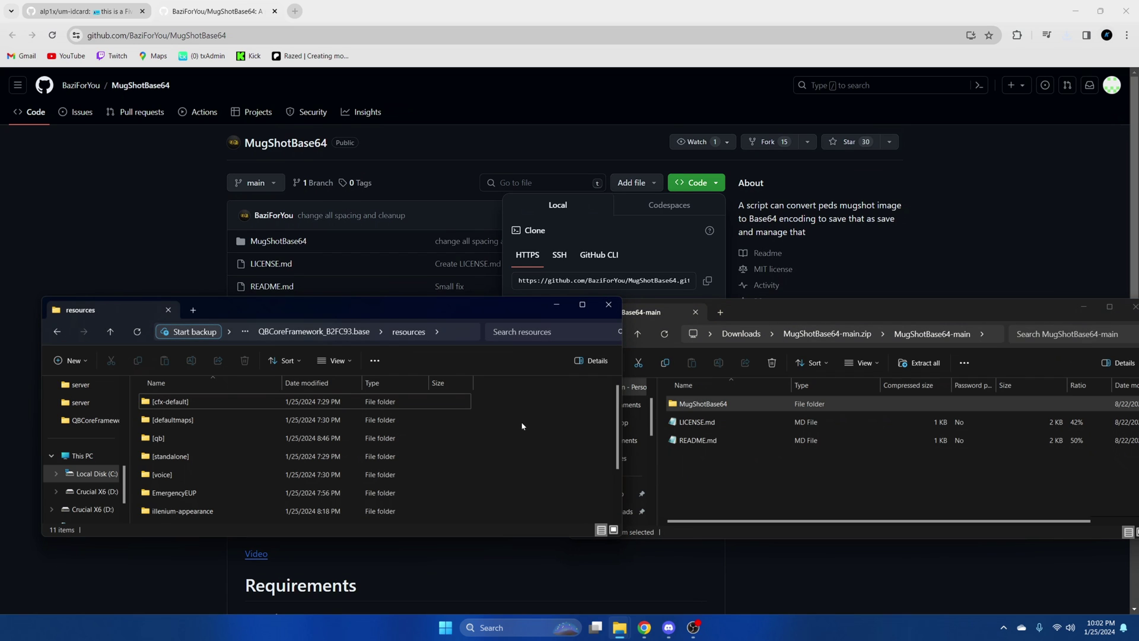
pyautogui.click(526, 443)
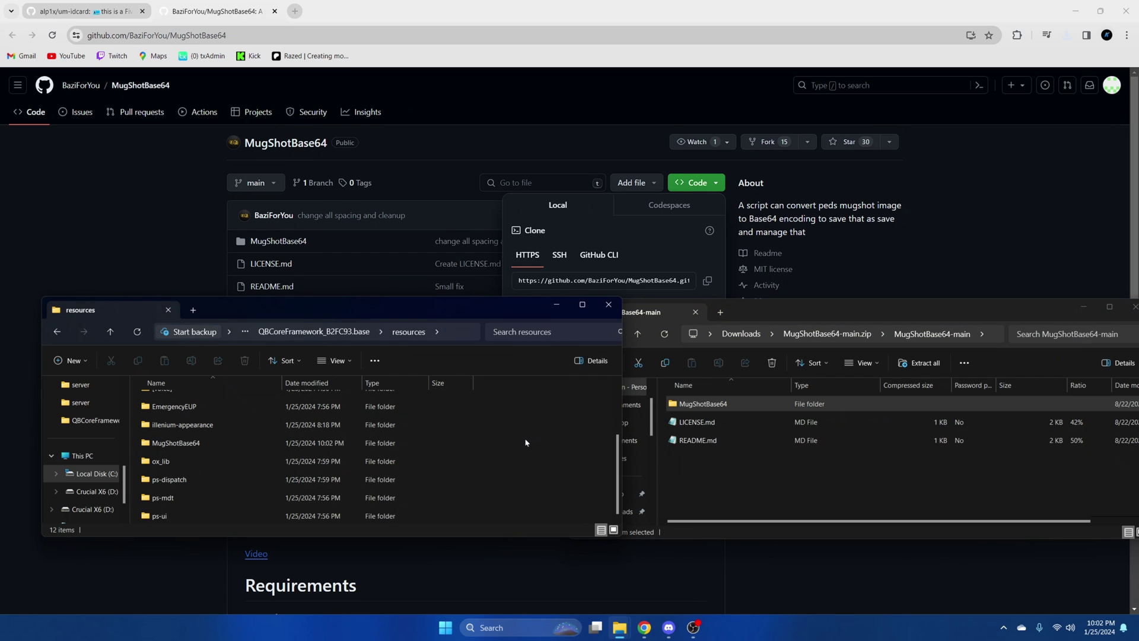
pyautogui.click(83, 10)
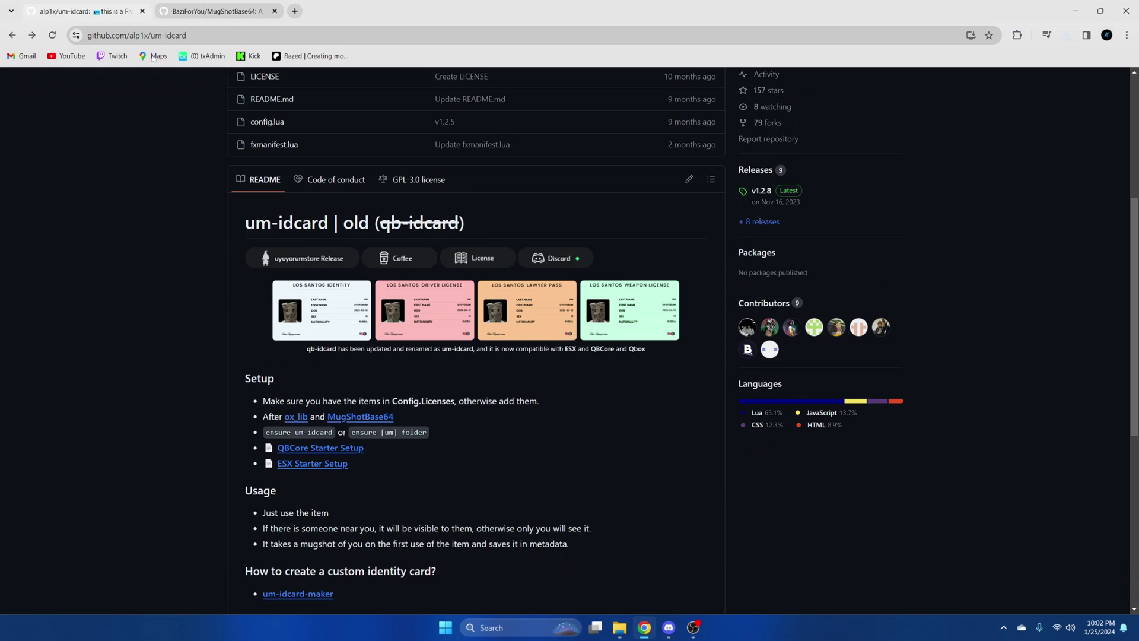
# Download um-idcard-main.zip from the v1.2.8 release and open it.
pyautogui.scroll(-1, 425, 297)
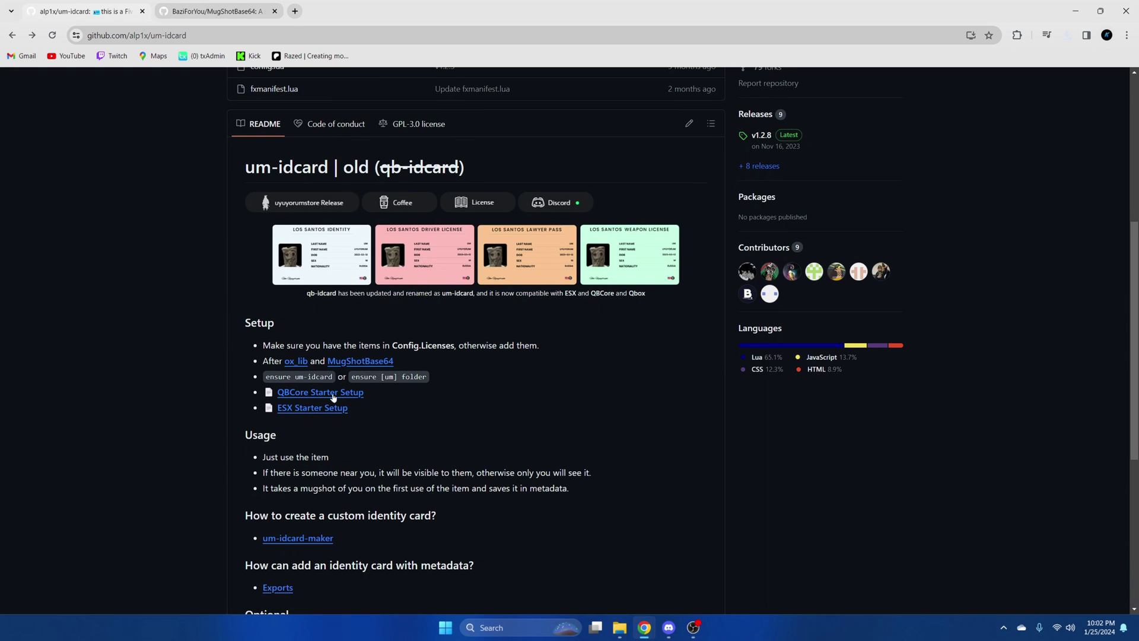
pyautogui.scroll(5, 350, 427)
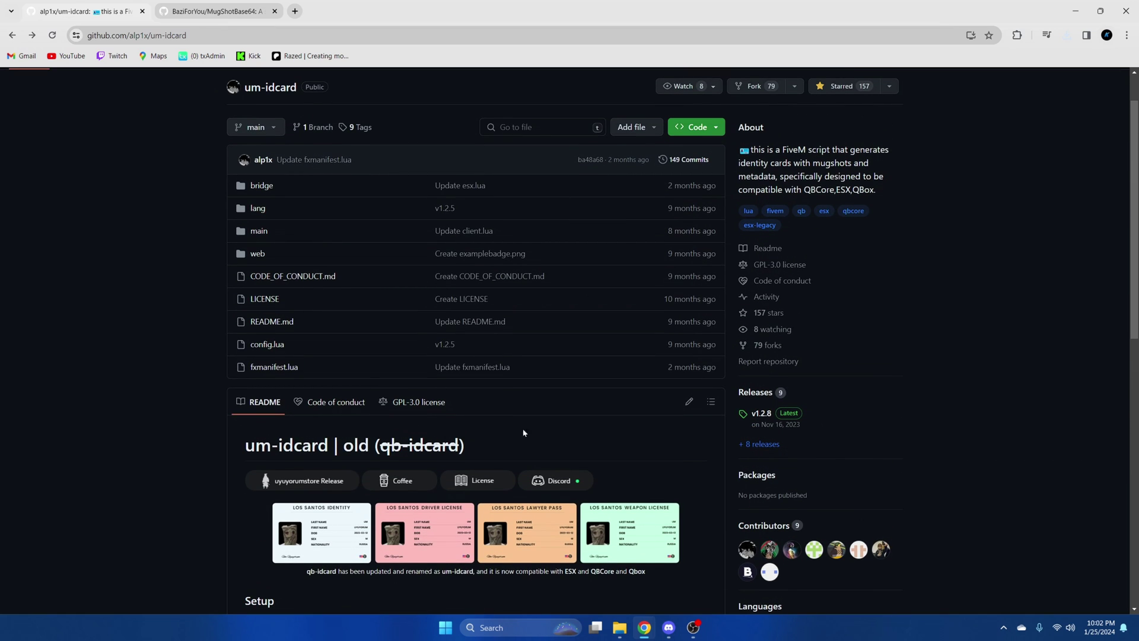
pyautogui.click(752, 419)
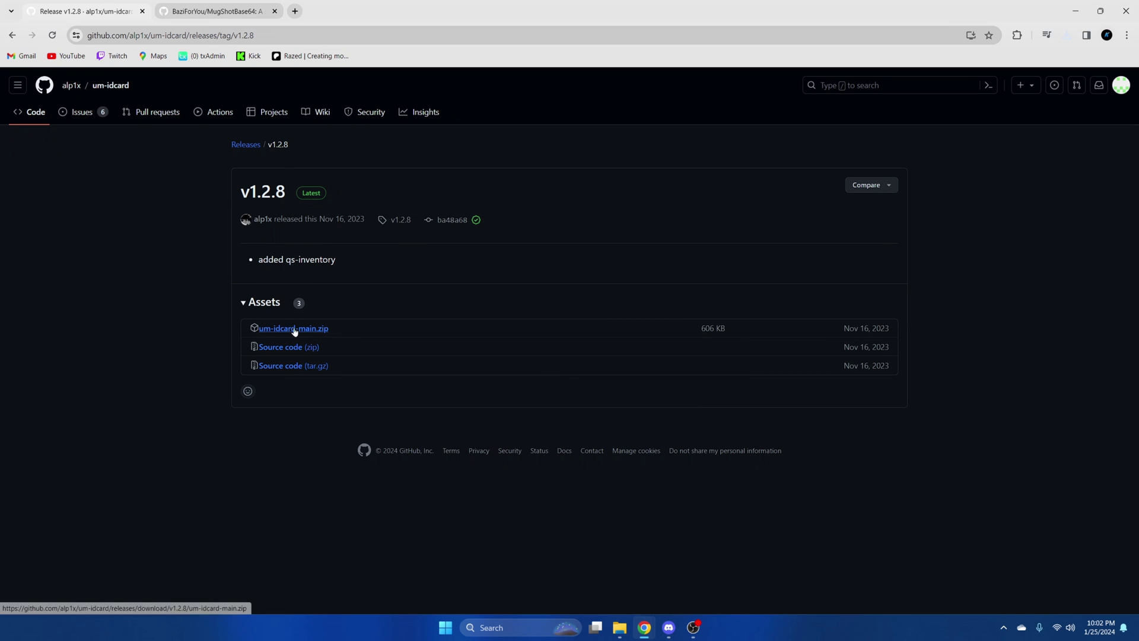
pyautogui.click(292, 330)
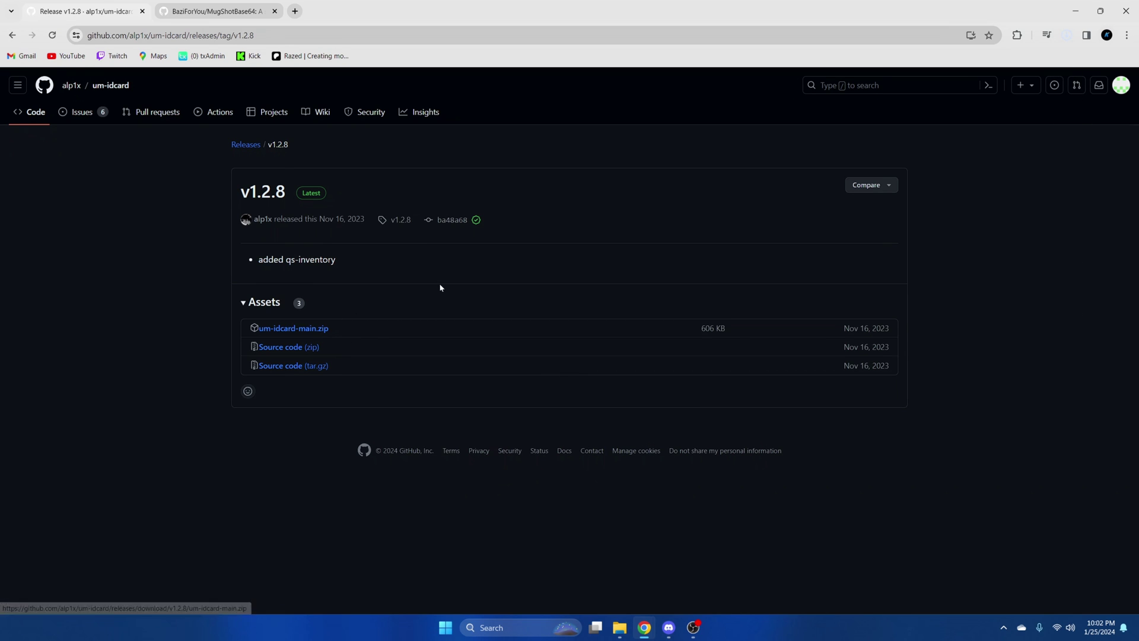
pyautogui.click(956, 67)
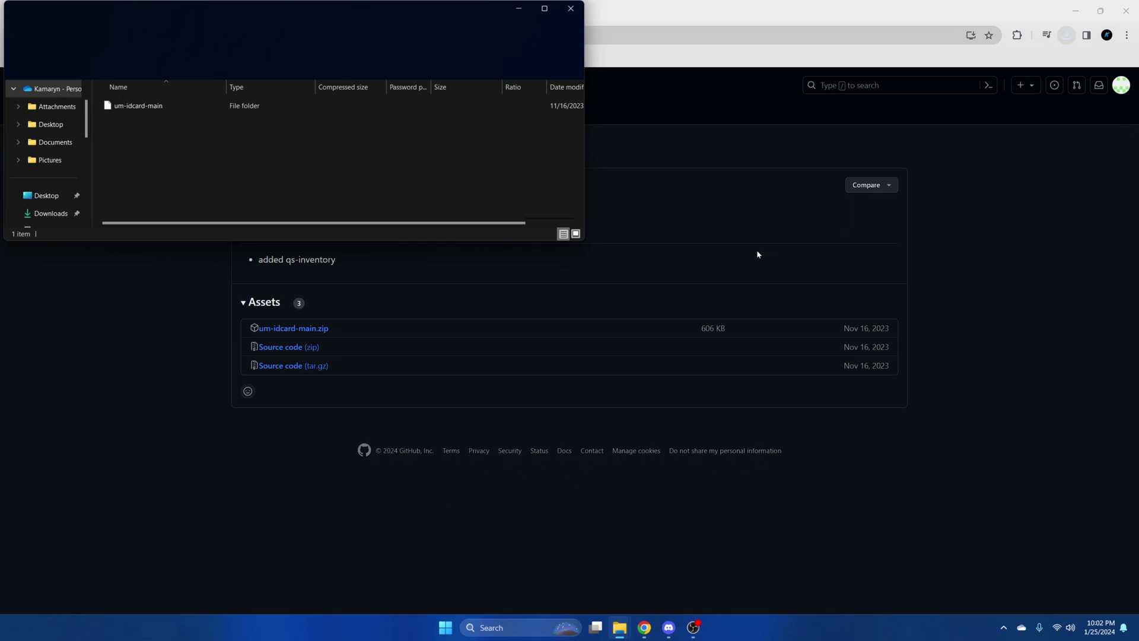
# Copy the um-idcard-main folder from the zip into the server's resources folder.
pyautogui.moveTo(619, 627)
pyautogui.click(500, 580)
pyautogui.moveTo(349, 308); pyautogui.dragTo(778, 283)
pyautogui.moveTo(259, 14); pyautogui.dragTo(247, 254)
pyautogui.doubleClick(133, 342)
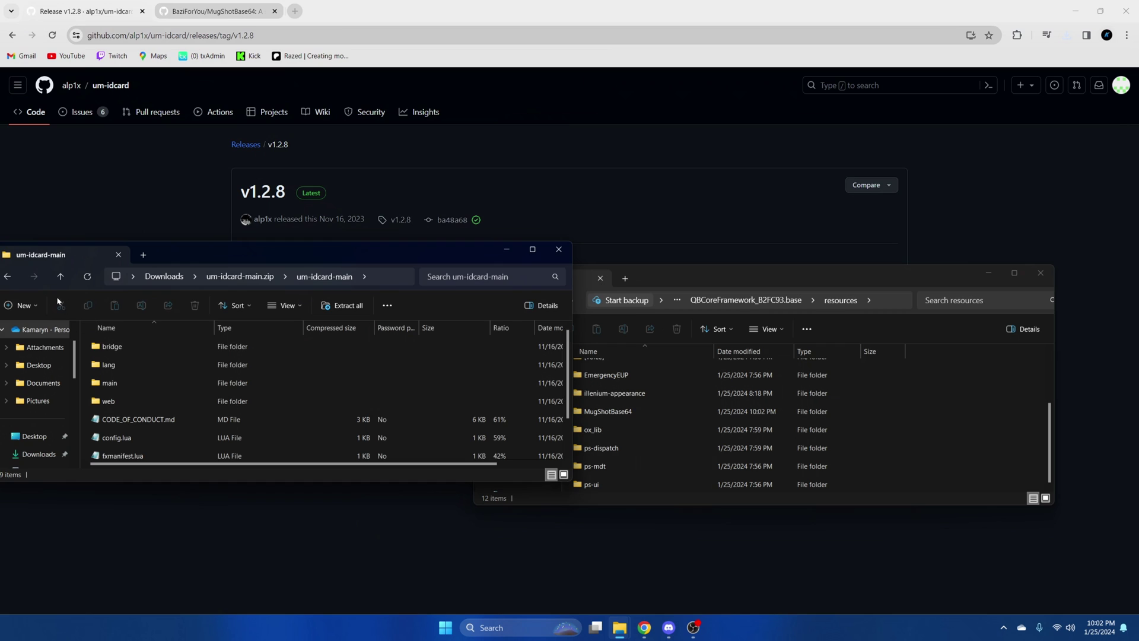
pyautogui.click(7, 276)
pyautogui.moveTo(108, 347); pyautogui.dragTo(946, 432)
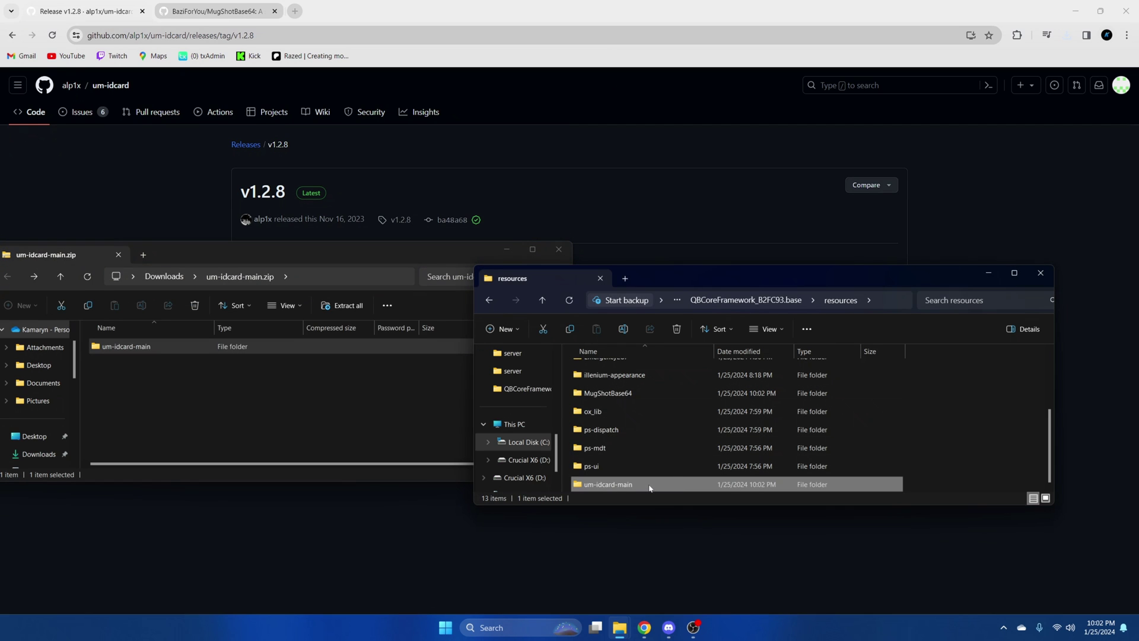
# Rename the copied um-idcard-main folder to um-idcard.
pyautogui.rightClick(650, 485)
pyautogui.click(683, 473)
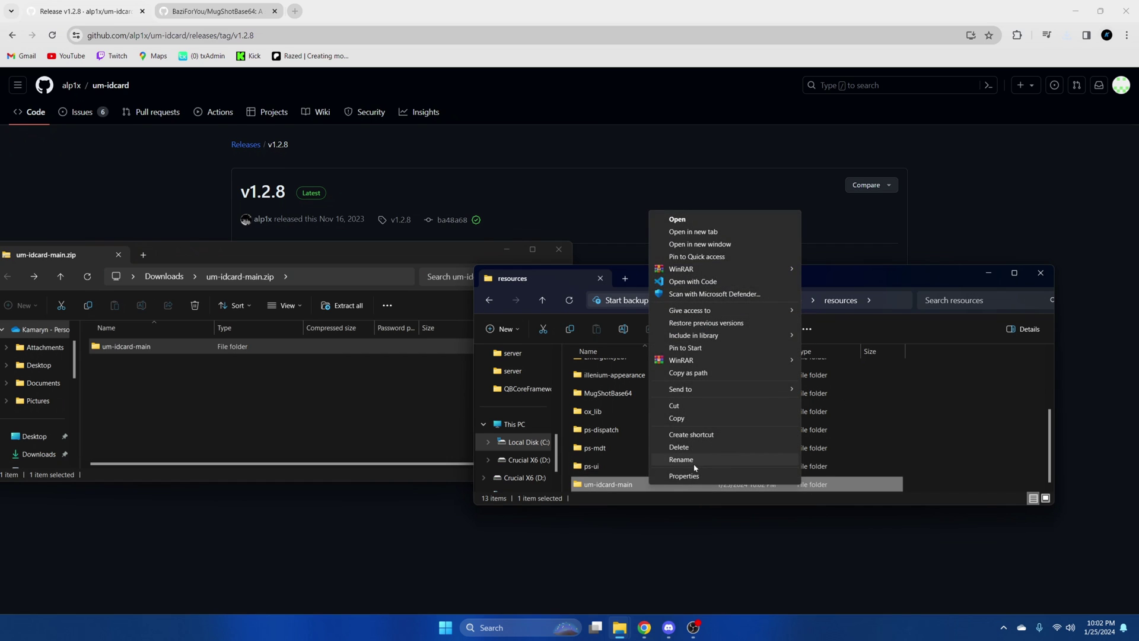
pyautogui.click(682, 460)
pyautogui.press('End')
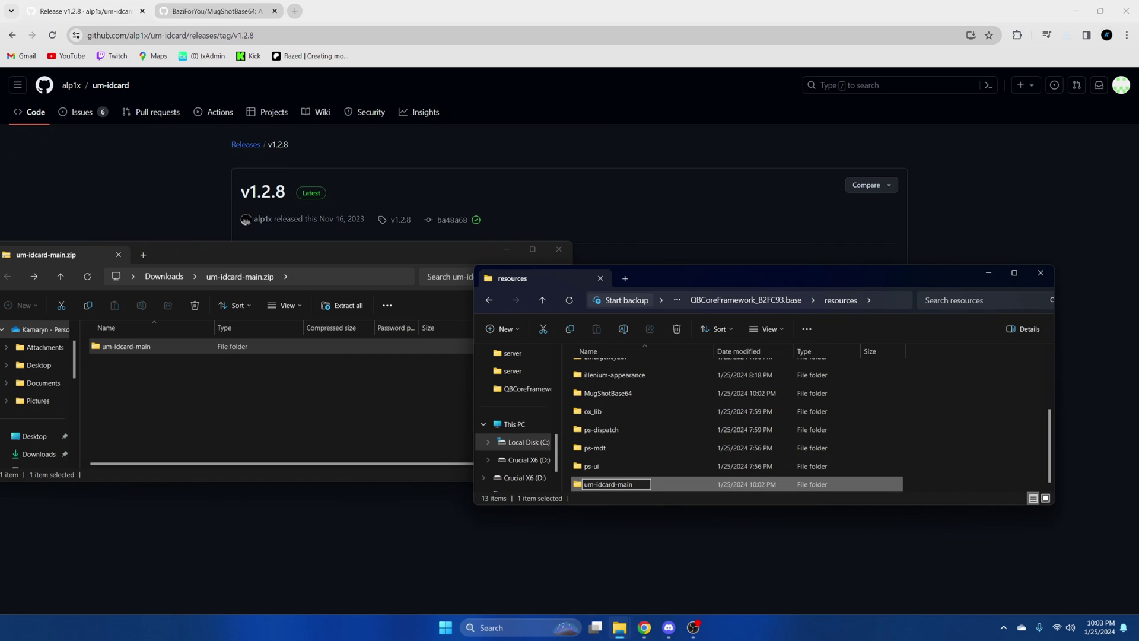
pyautogui.press('BackSpace')
pyautogui.press('BackSpace')
pyautogui.press('BackSpace')
pyautogui.press('Return')
# Open the QBCoreFramework server's server.cfg in Visual Studio Code.
pyautogui.hotkey('alt', 'Up')
pyautogui.click(627, 425)
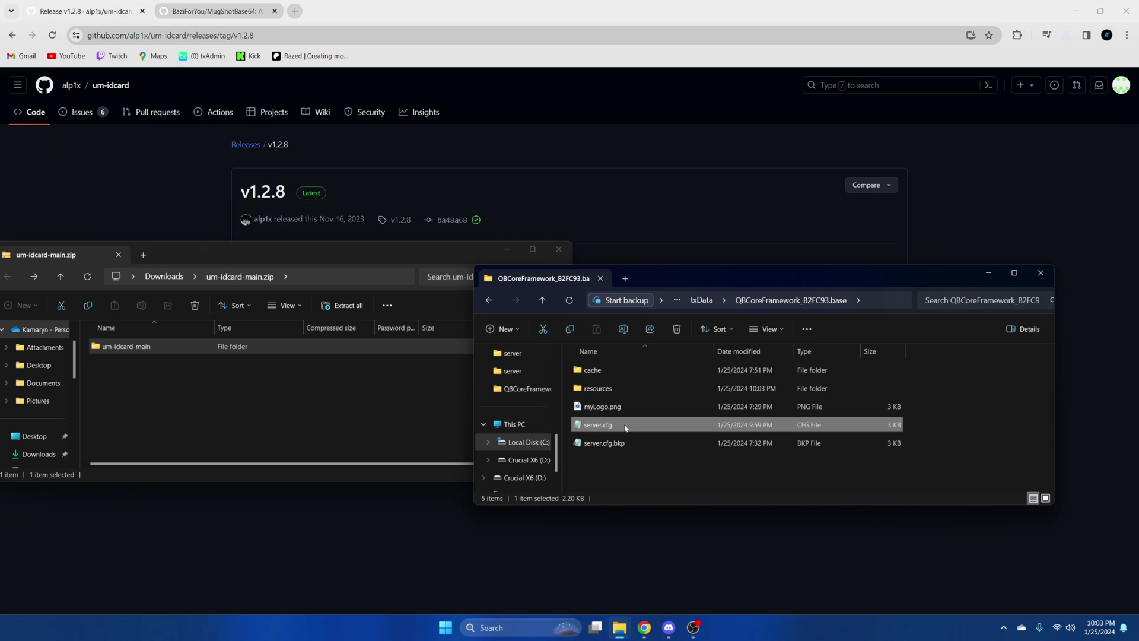
pyautogui.rightClick(627, 426)
pyautogui.moveTo(659, 224)
pyautogui.click(802, 226)
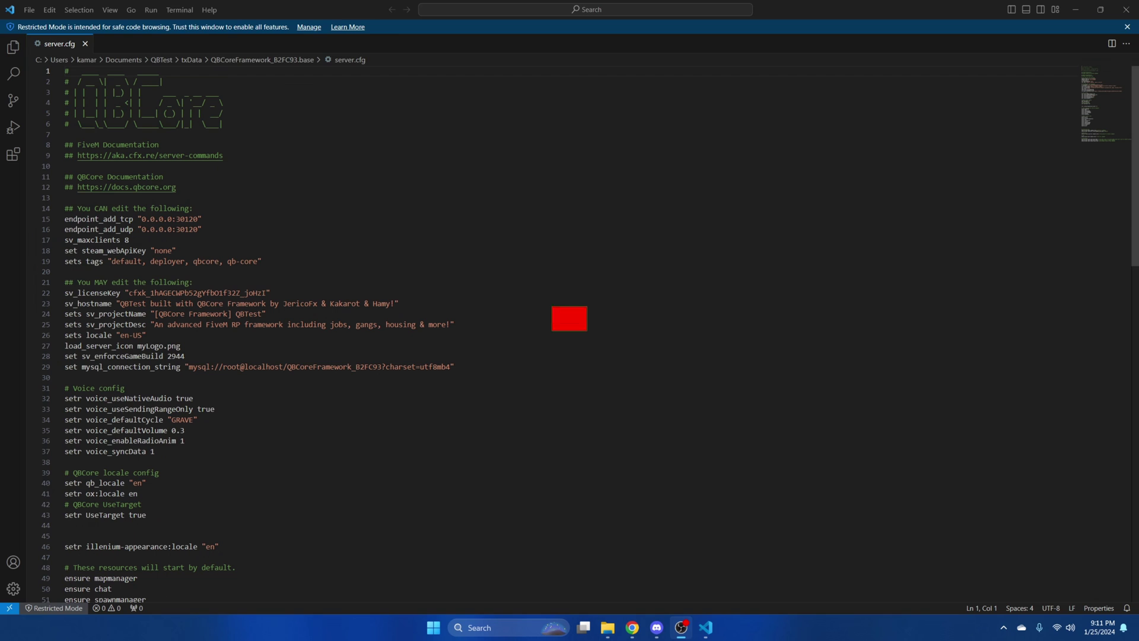
# Add 'ensure MugShotBase64' and 'ensure um-idcard' lines after 'ensure ps-ui' in server.cfg.
pyautogui.scroll(-9, 569, 332)
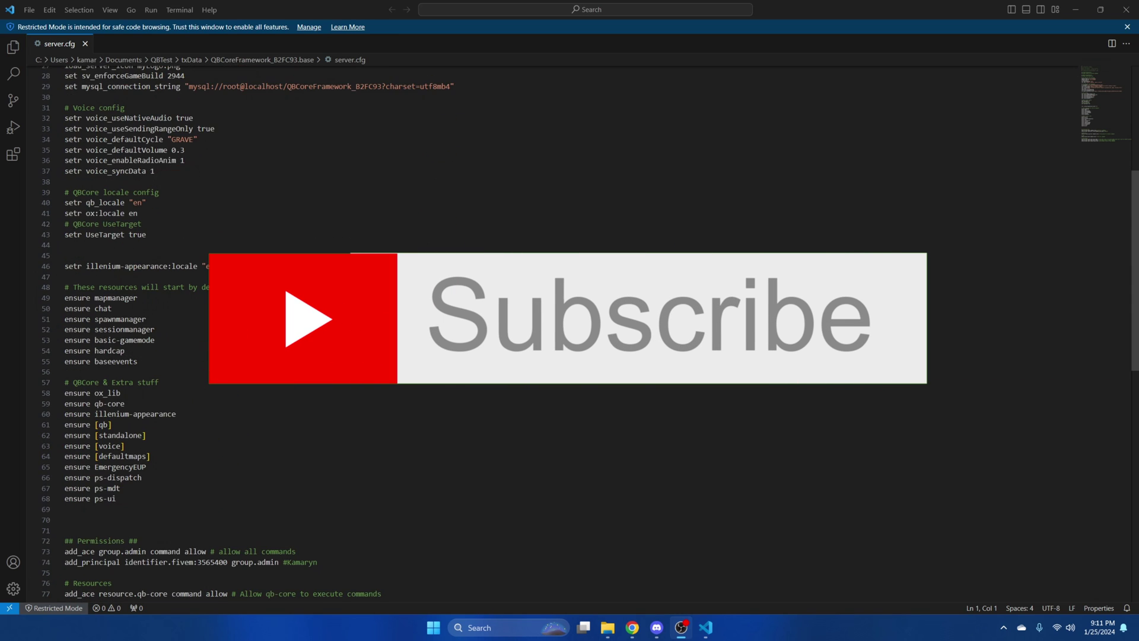
pyautogui.scroll(-2, 569, 332)
pyautogui.click(116, 427)
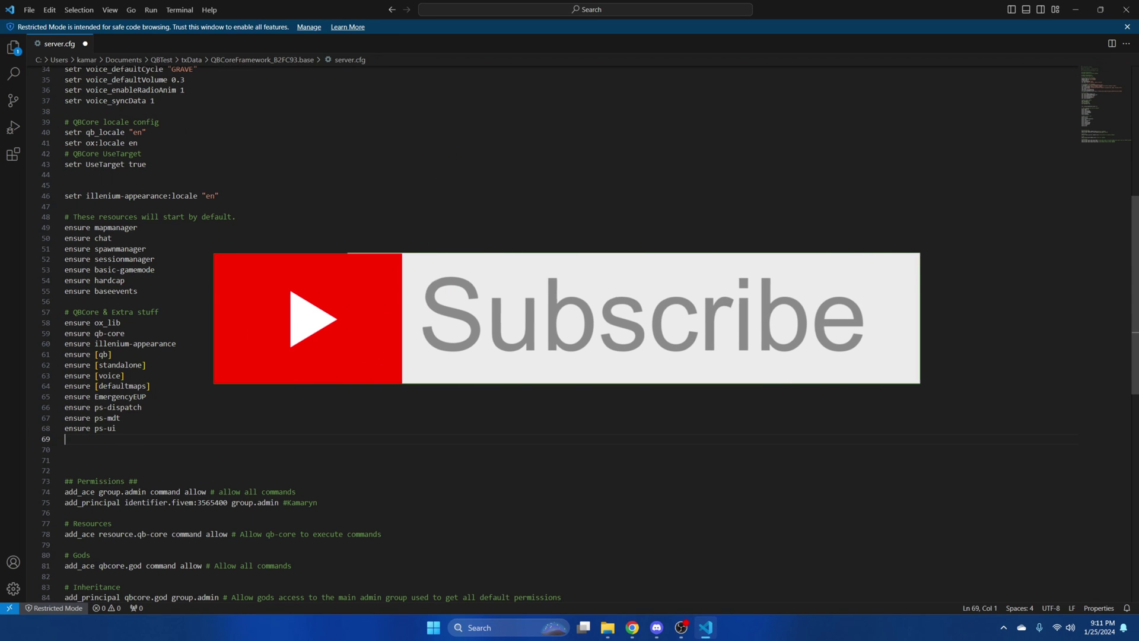
pyautogui.press('Return')
pyautogui.write('ensure MugShotB')
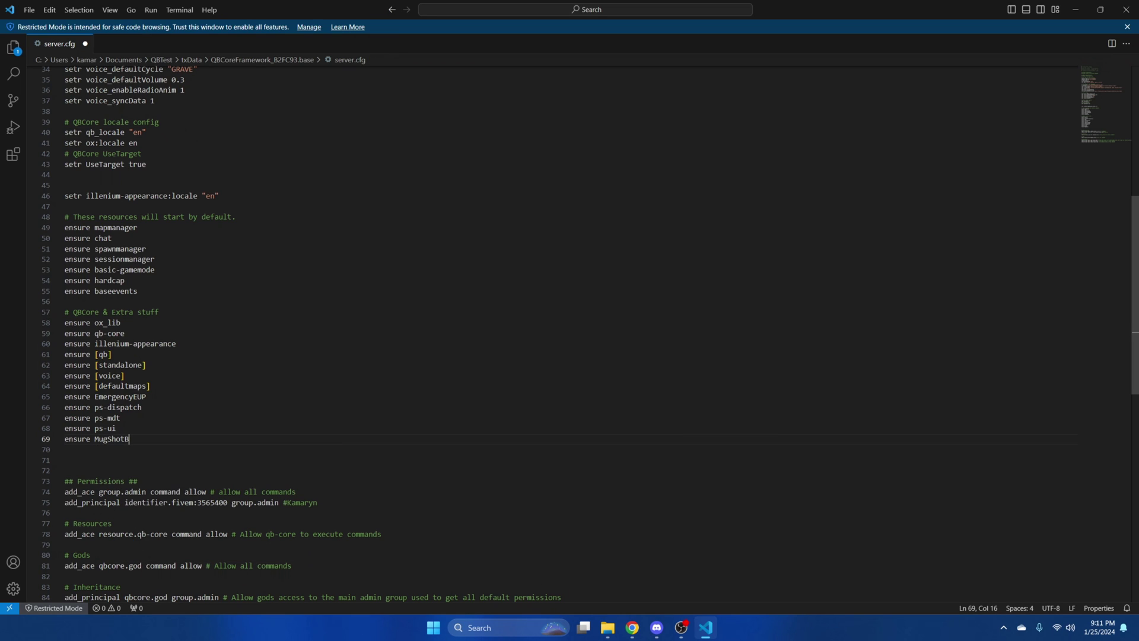
pyautogui.write('ase64')
pyautogui.press('Return')
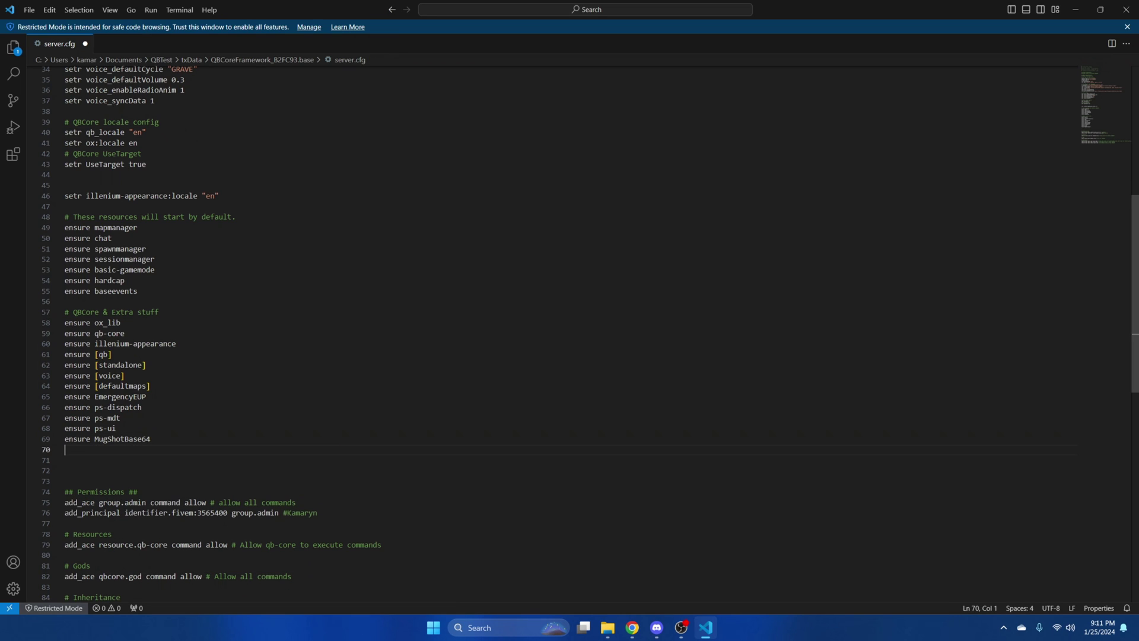
pyautogui.write('ensure um')
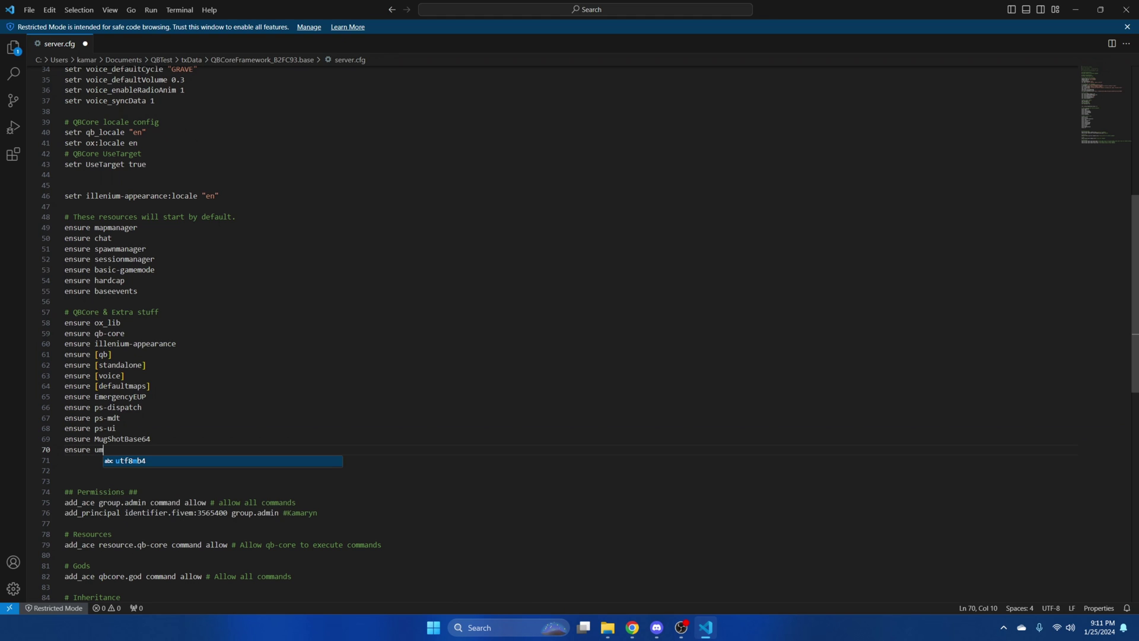
pyautogui.write('-idca')
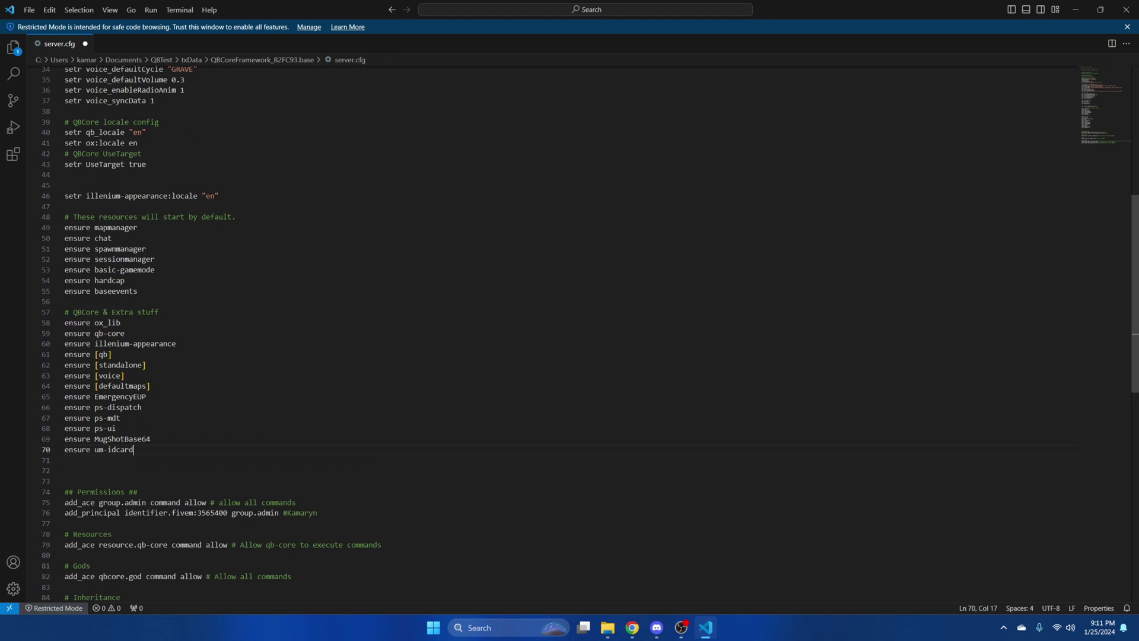
pyautogui.write('rd')
# Save server.cfg.
pyautogui.scroll(10, 590, 334)
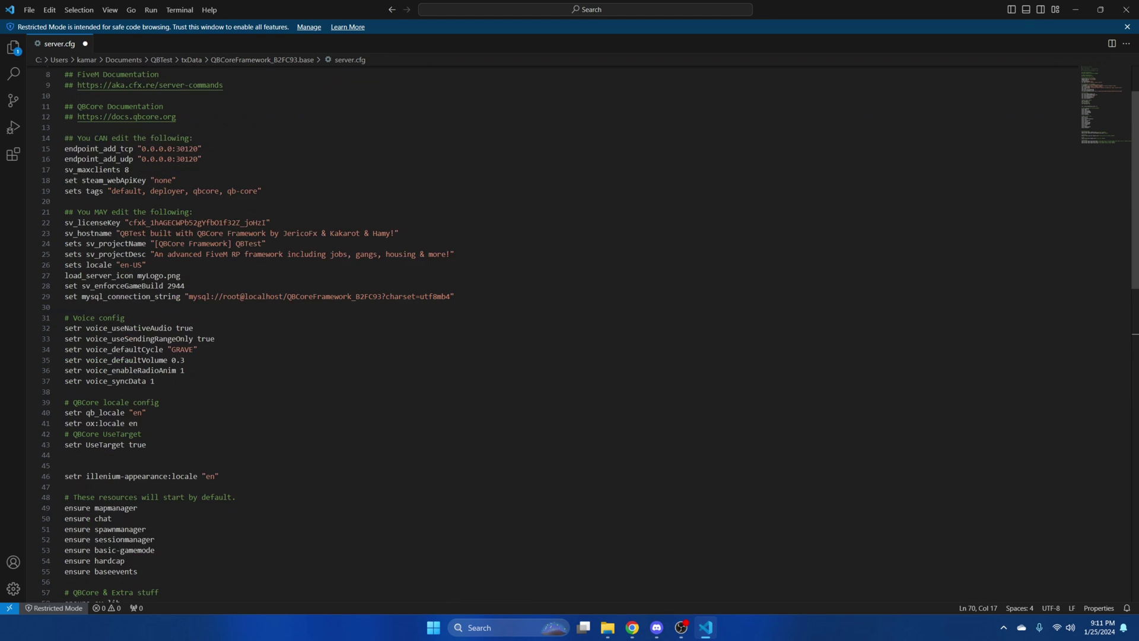
pyautogui.click(29, 10)
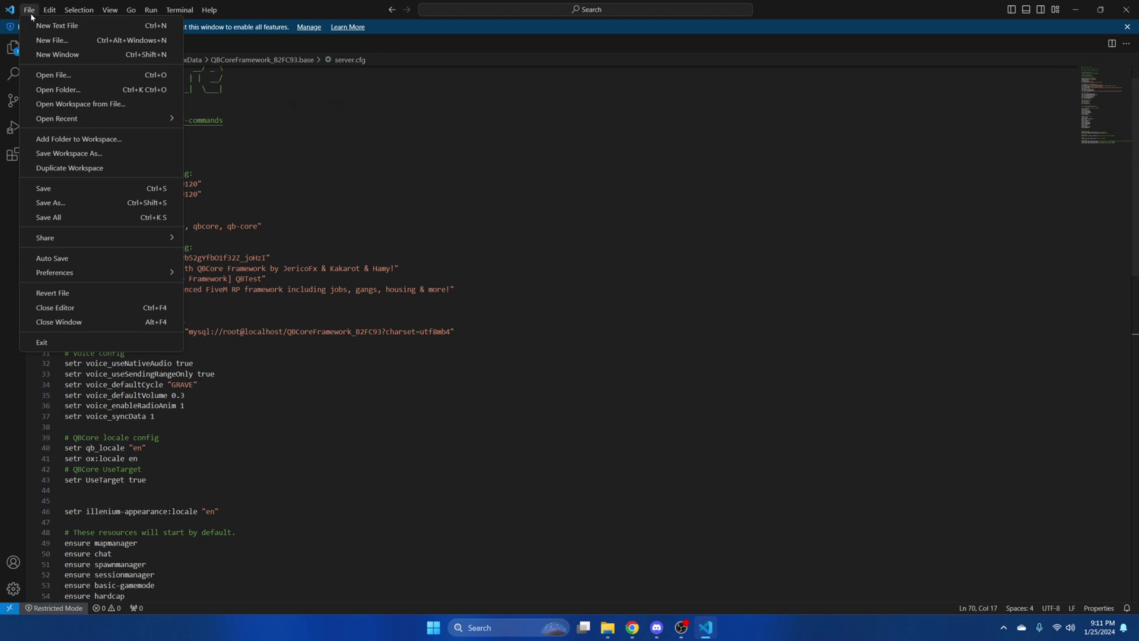
pyautogui.click(68, 188)
pyautogui.moveTo(633, 627)
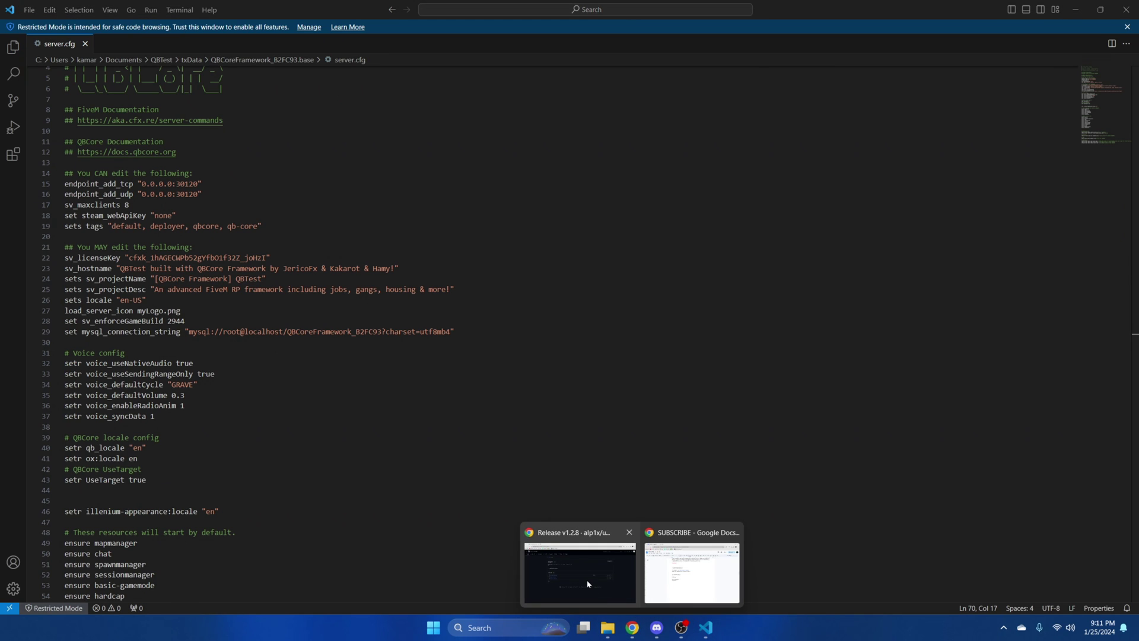
pyautogui.click(569, 563)
# Open the QBCore Starter Setup guide from the um-idcard README in a new tab.
pyautogui.click(12, 35)
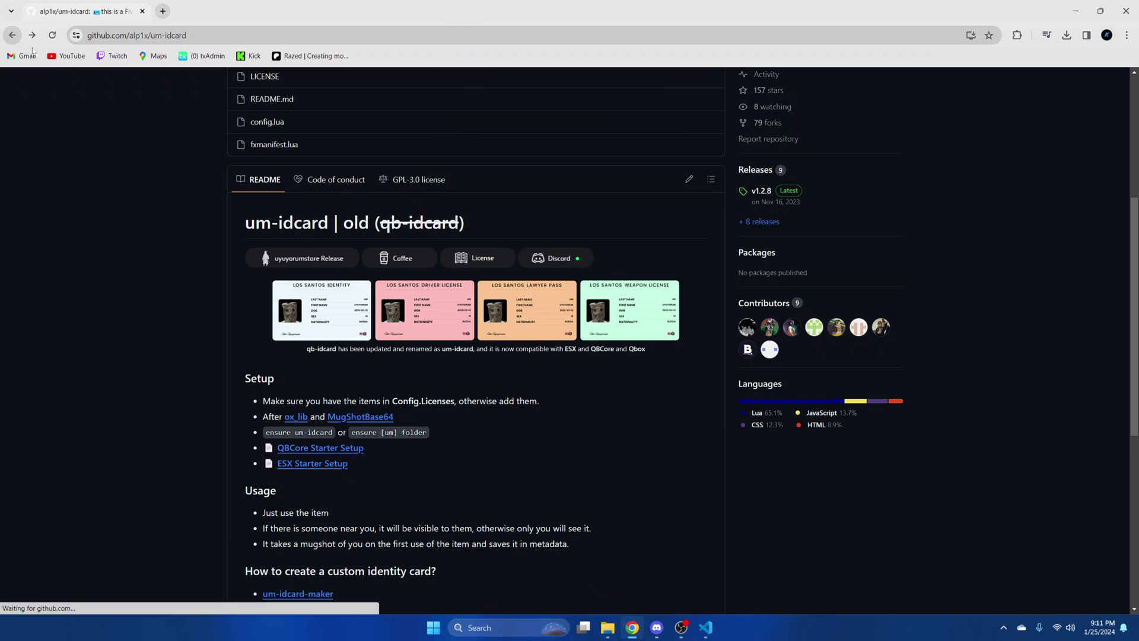
pyautogui.scroll(-3, 158, 177)
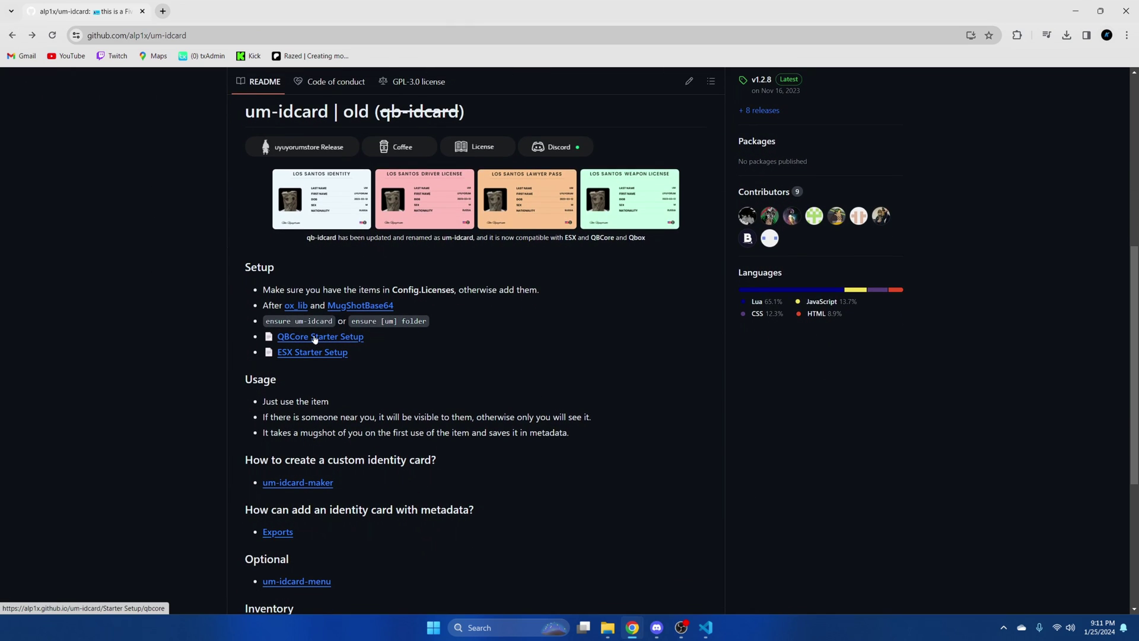
pyautogui.rightClick(314, 338)
pyautogui.click(363, 350)
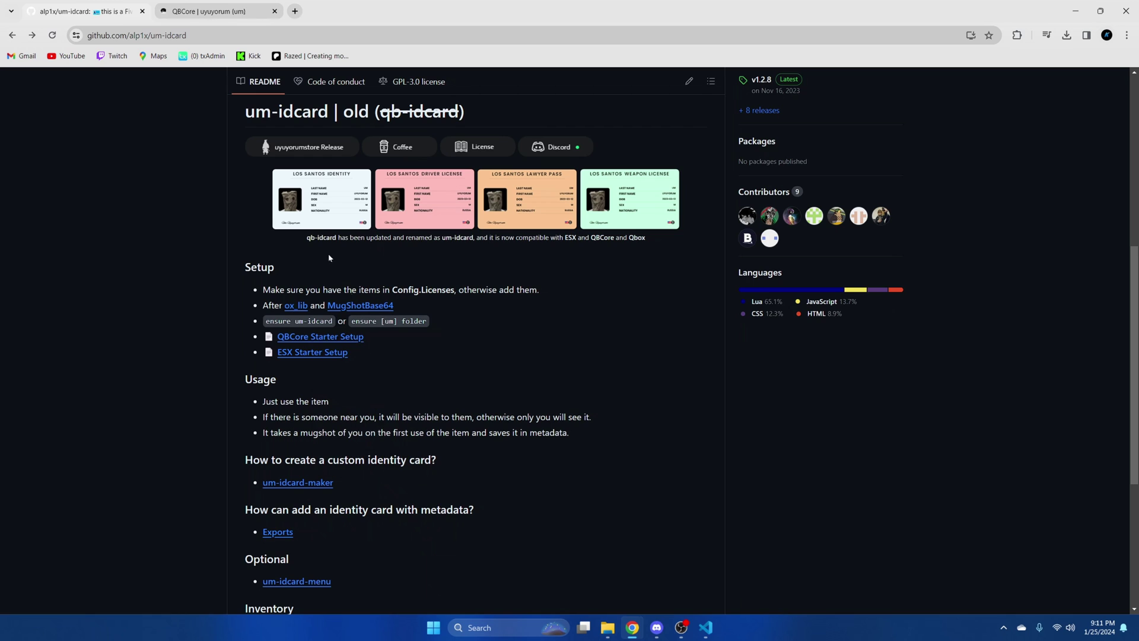
pyautogui.click(210, 12)
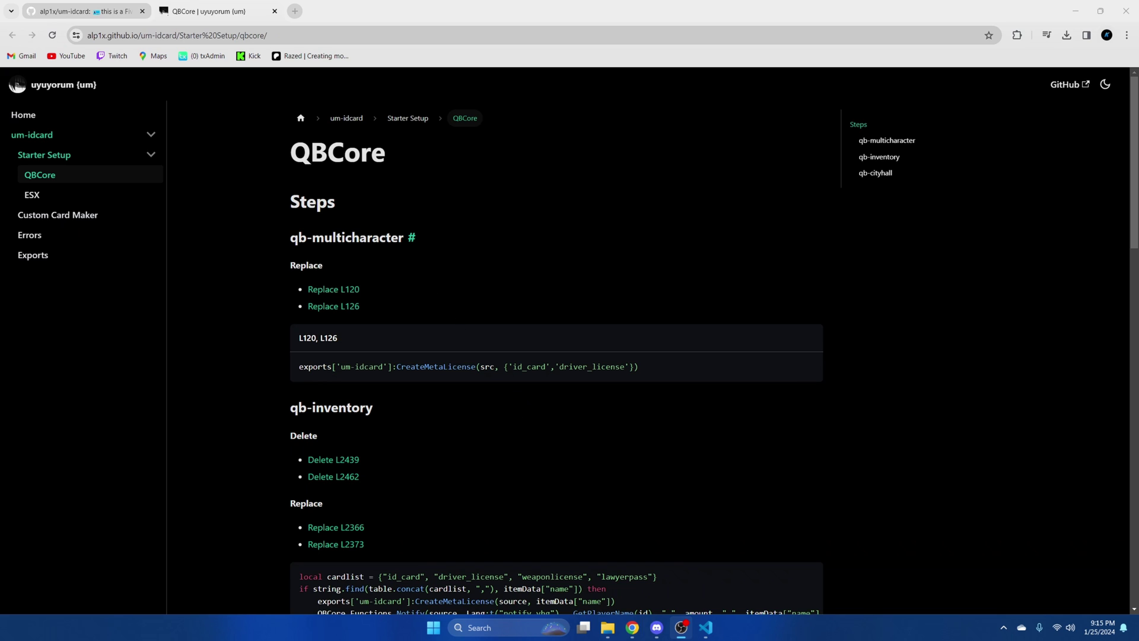
# Copy the CreateMetaLicense code and browse to resources\[qb]\qb-multicharacter\server.
pyautogui.click(808, 366)
pyautogui.click(607, 627)
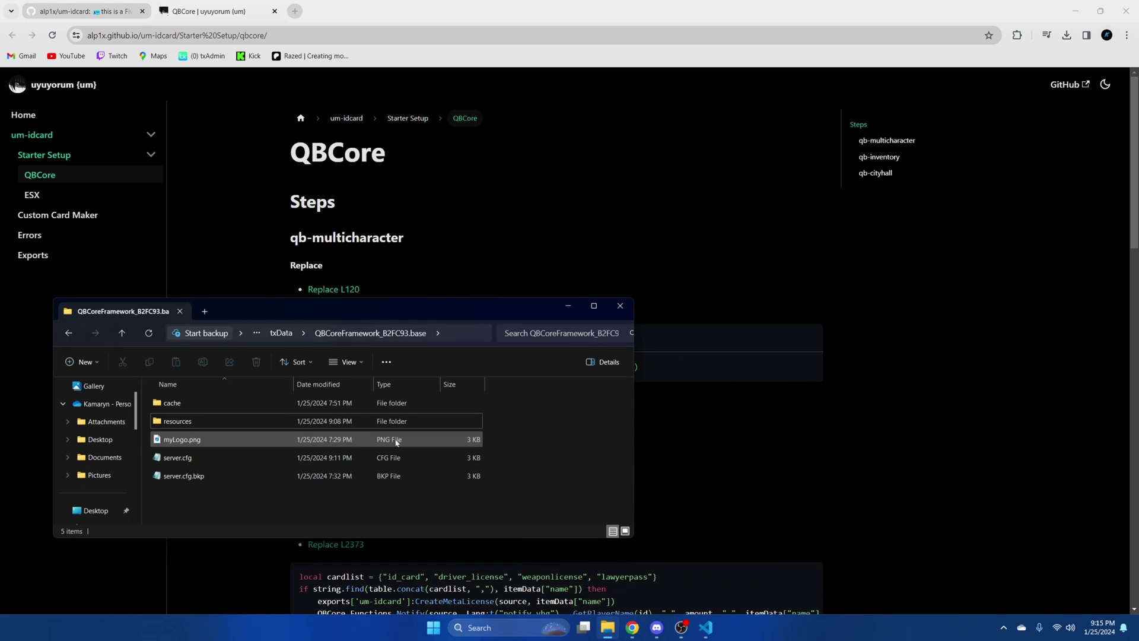
pyautogui.doubleClick(247, 442)
pyautogui.scroll(-6, 248, 443)
pyautogui.scroll(-3, 249, 444)
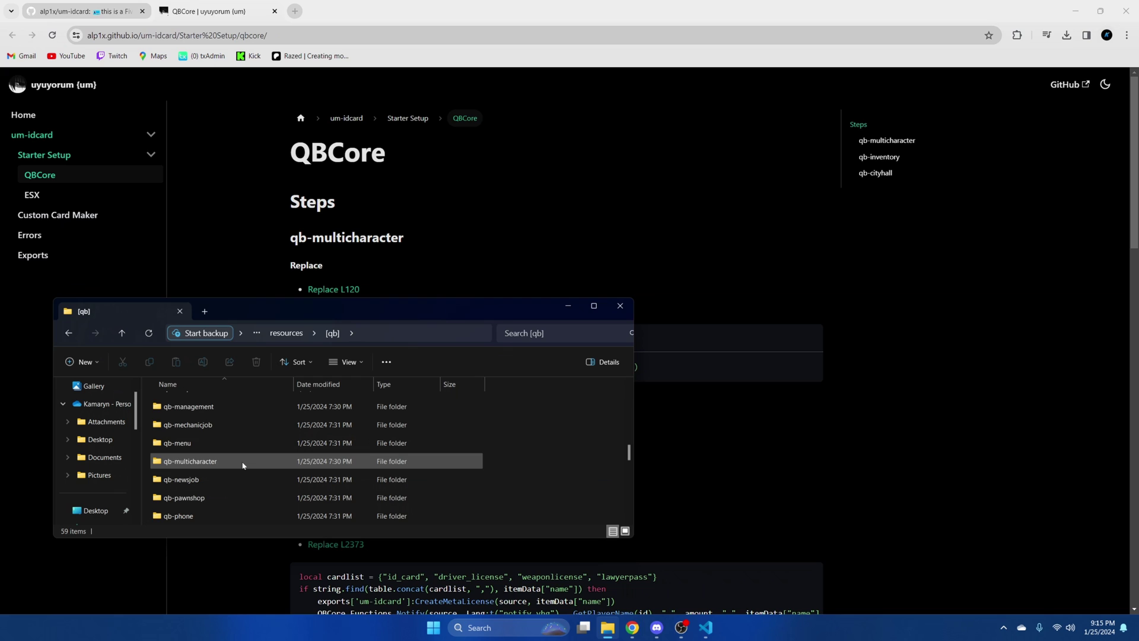
pyautogui.doubleClick(244, 462)
pyautogui.doubleClick(212, 479)
# Open qb-multicharacter's server main.lua in Visual Studio Code.
pyautogui.click(197, 405)
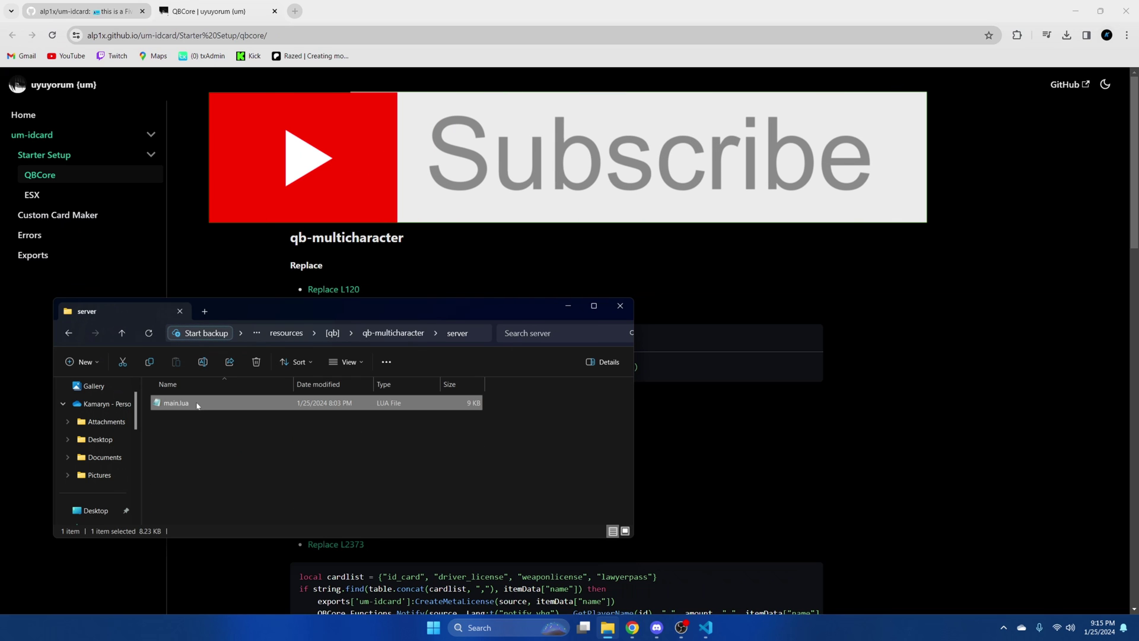
pyautogui.rightClick(197, 404)
pyautogui.moveTo(285, 205)
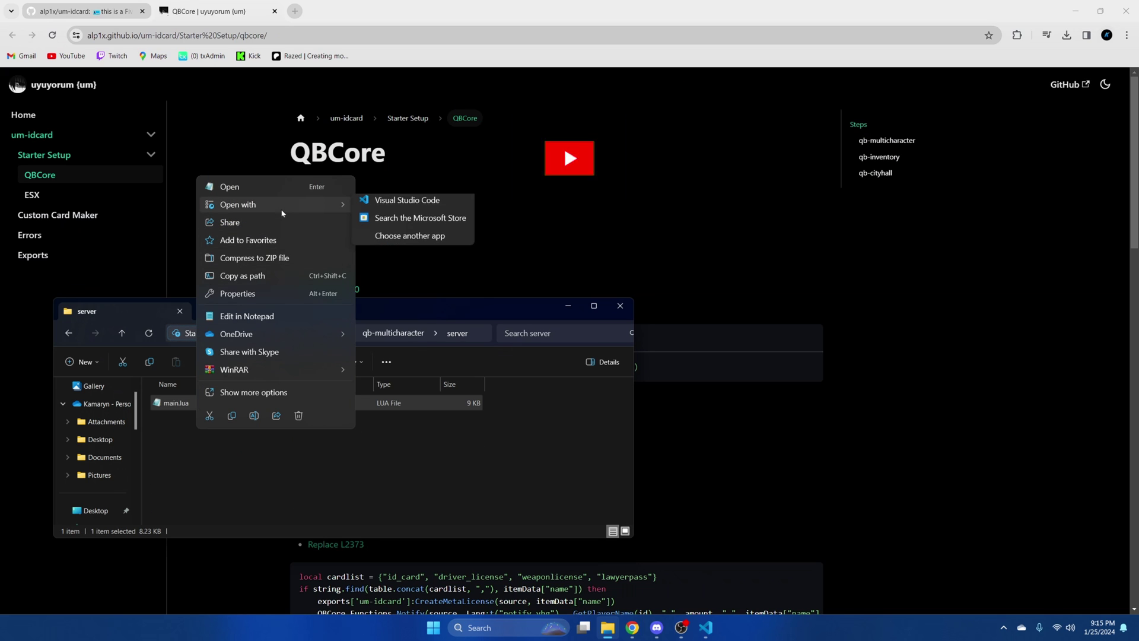
pyautogui.click(378, 207)
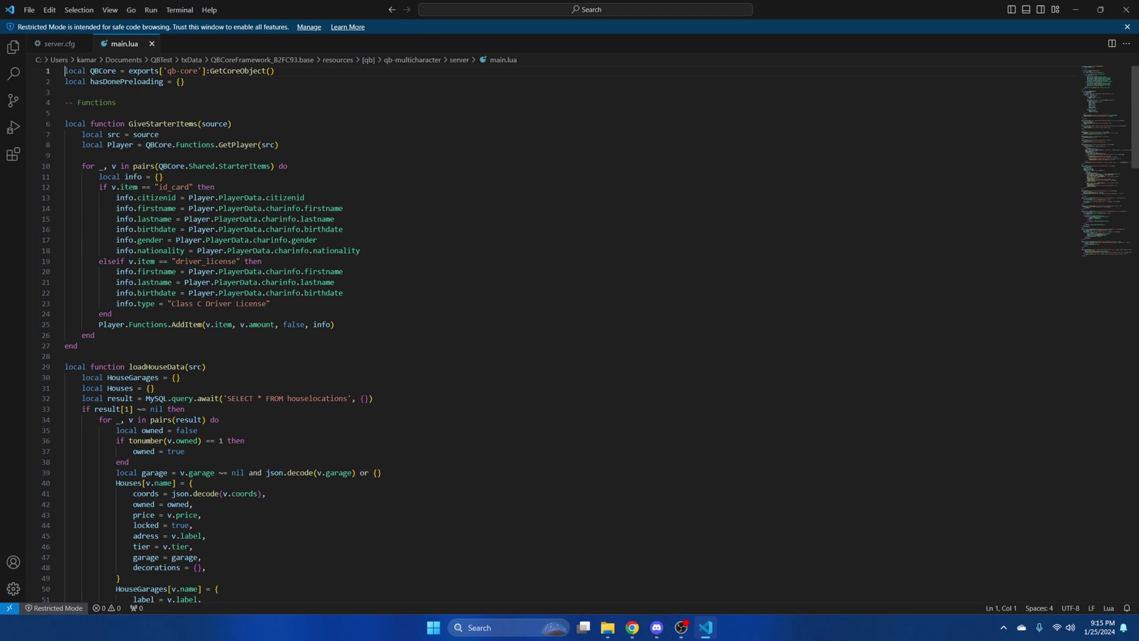
# Search main.lua for 'starteritem' to reach the GiveStarterItems call on line 130.
pyautogui.hotkey('ctrl', 'f')
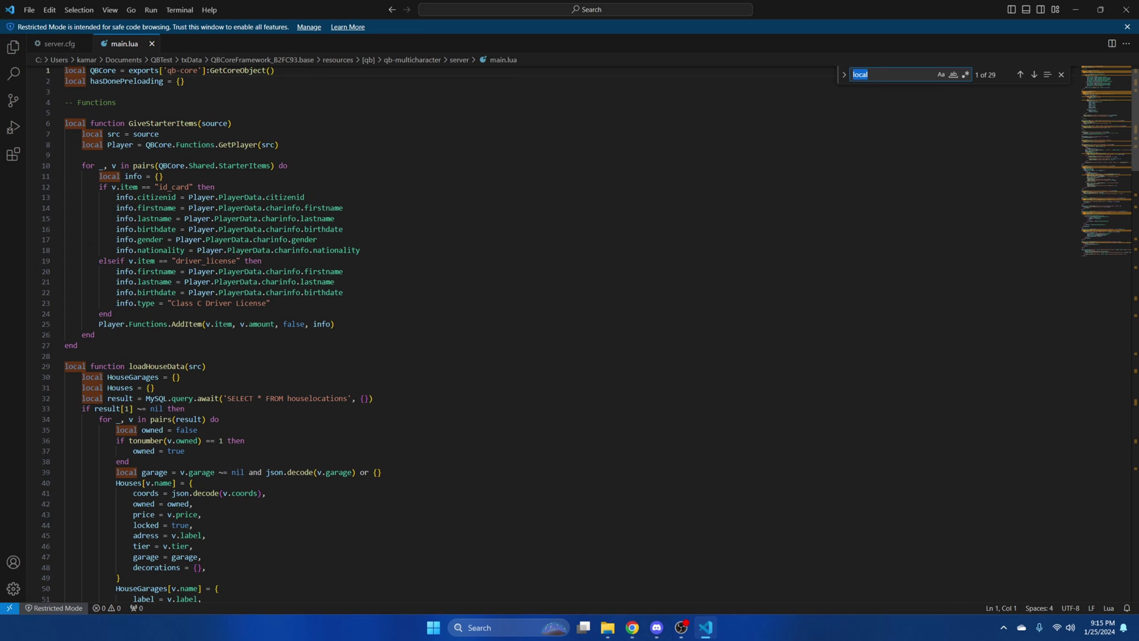
pyautogui.write('starteritems')
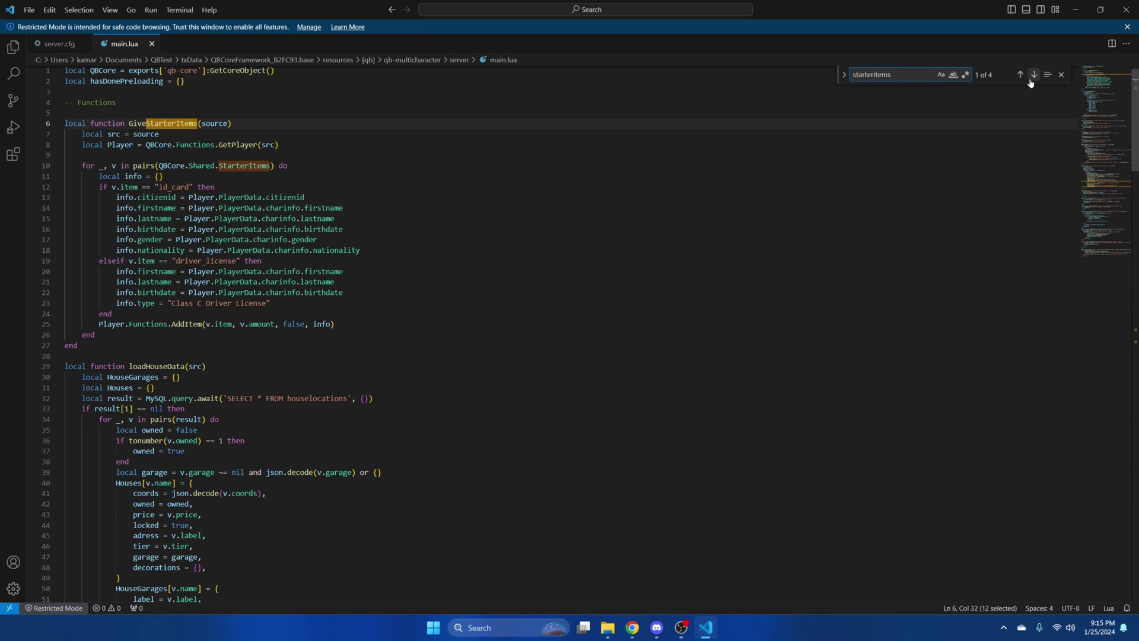
pyautogui.click(1030, 82)
pyautogui.click(1030, 81)
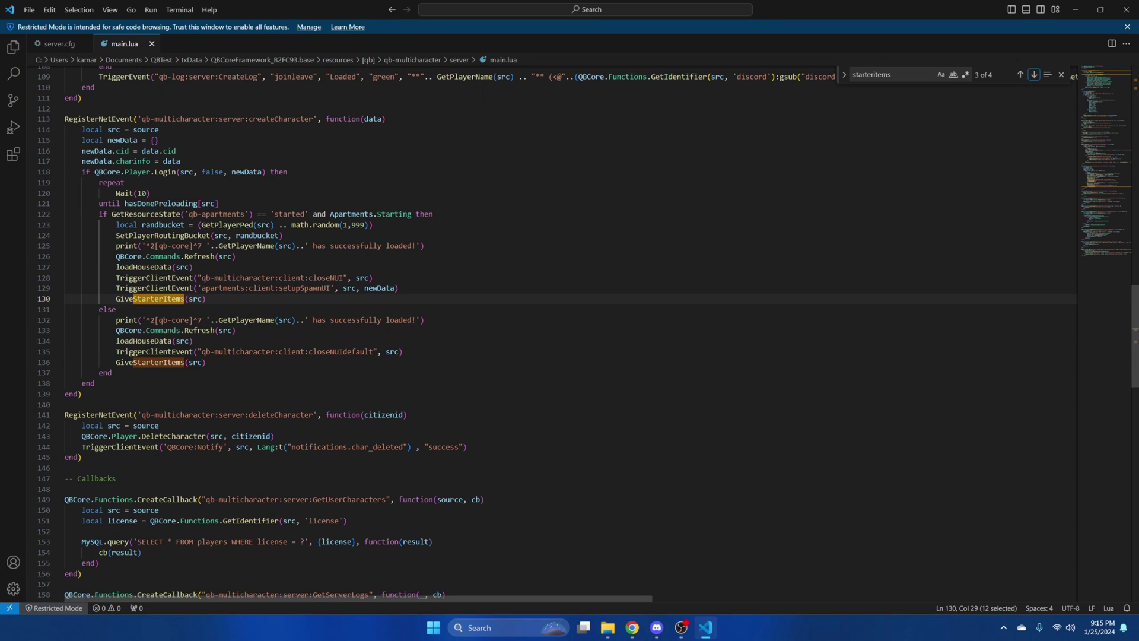
# Paste the CreateMetaLicense export over GiveStarterItems(src) on lines 130 and 136, then save.
pyautogui.moveTo(116, 298); pyautogui.dragTo(203, 299)
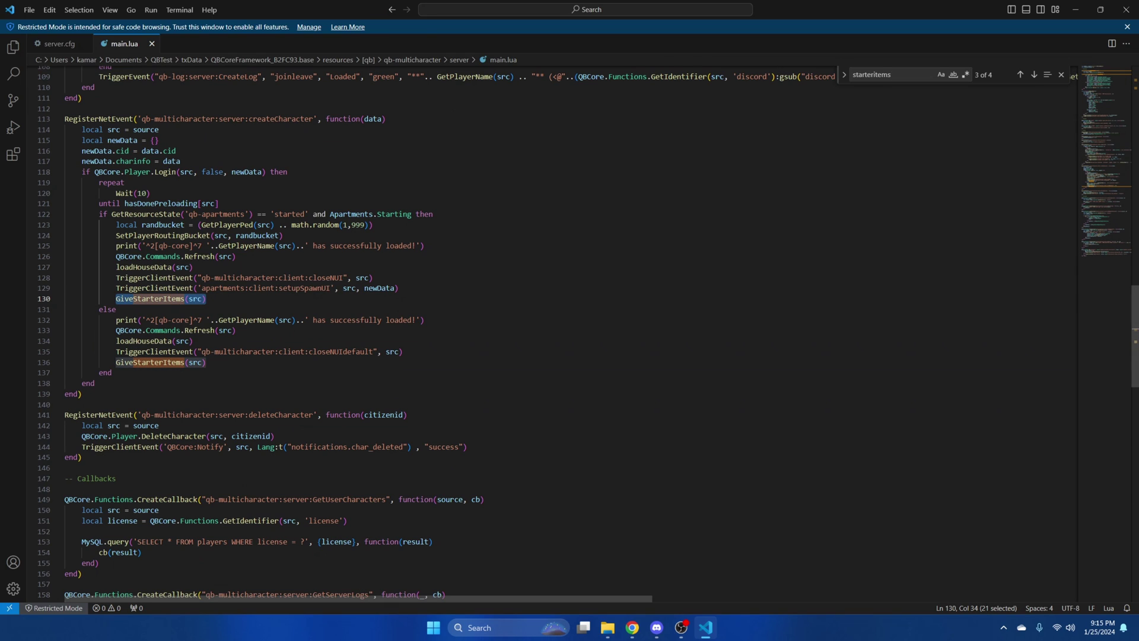
pyautogui.hotkey('ctrl', 'v')
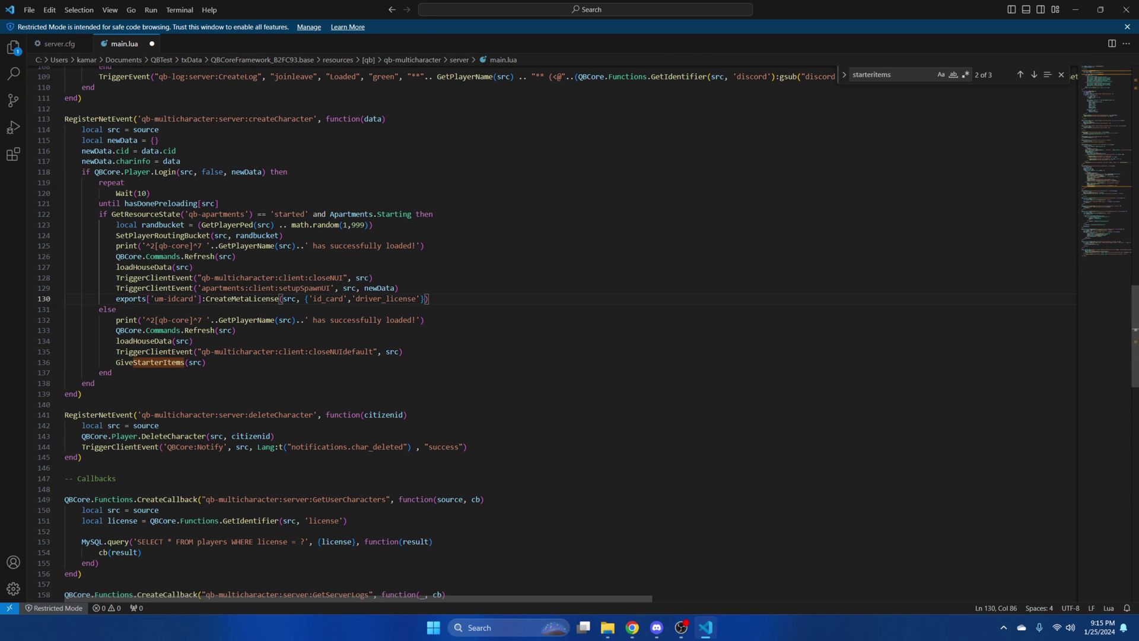
pyautogui.moveTo(115, 362); pyautogui.dragTo(203, 362)
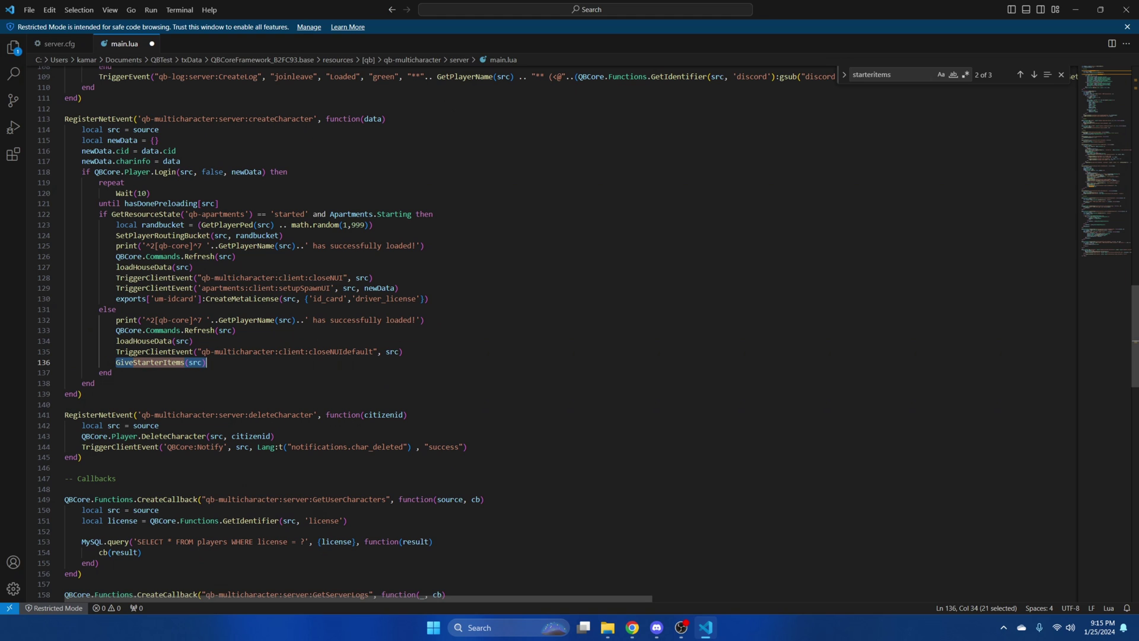
pyautogui.hotkey('ctrl', 'v')
pyautogui.scroll(5, 534, 332)
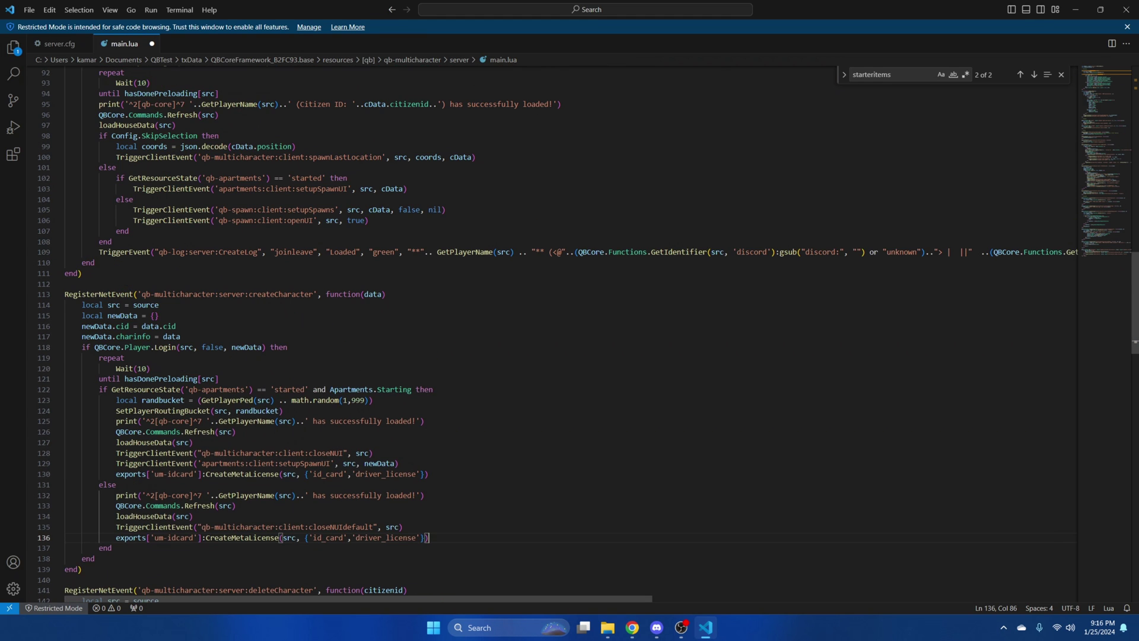
pyautogui.click(28, 10)
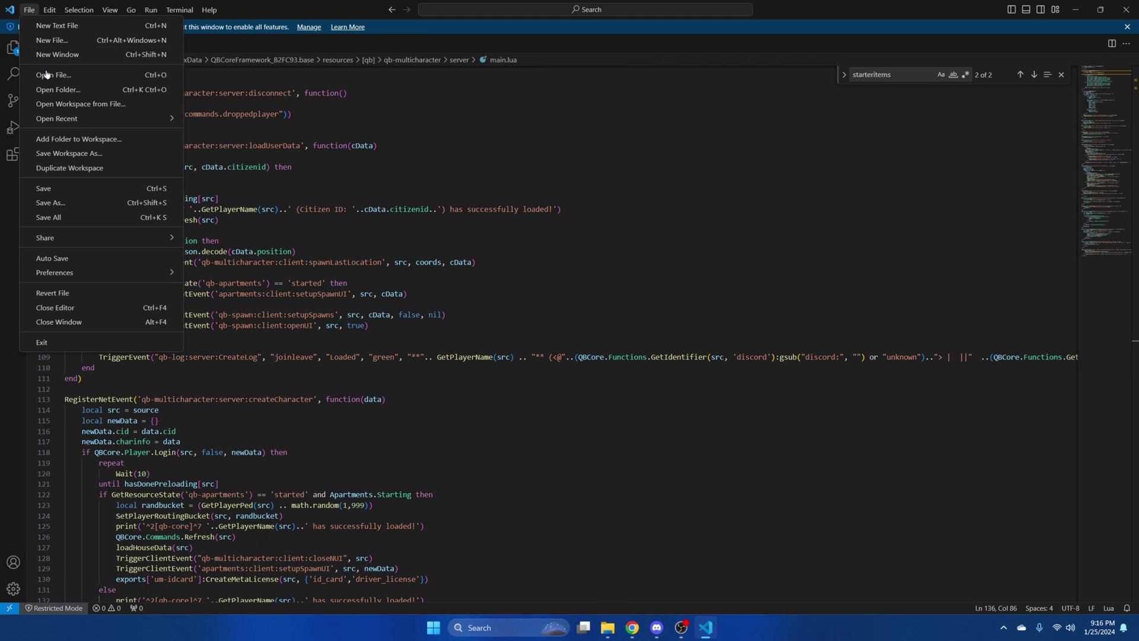
pyautogui.click(42, 186)
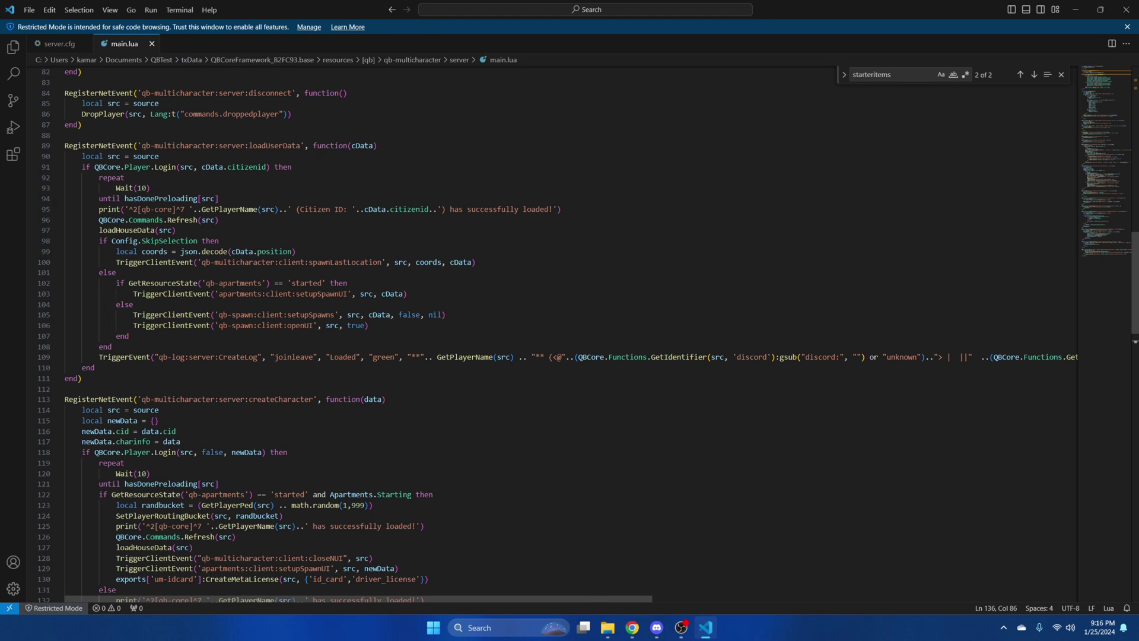
# Scroll the QBCore setup guide to its qb-inventory changes.
pyautogui.moveTo(632, 627)
pyautogui.click(569, 563)
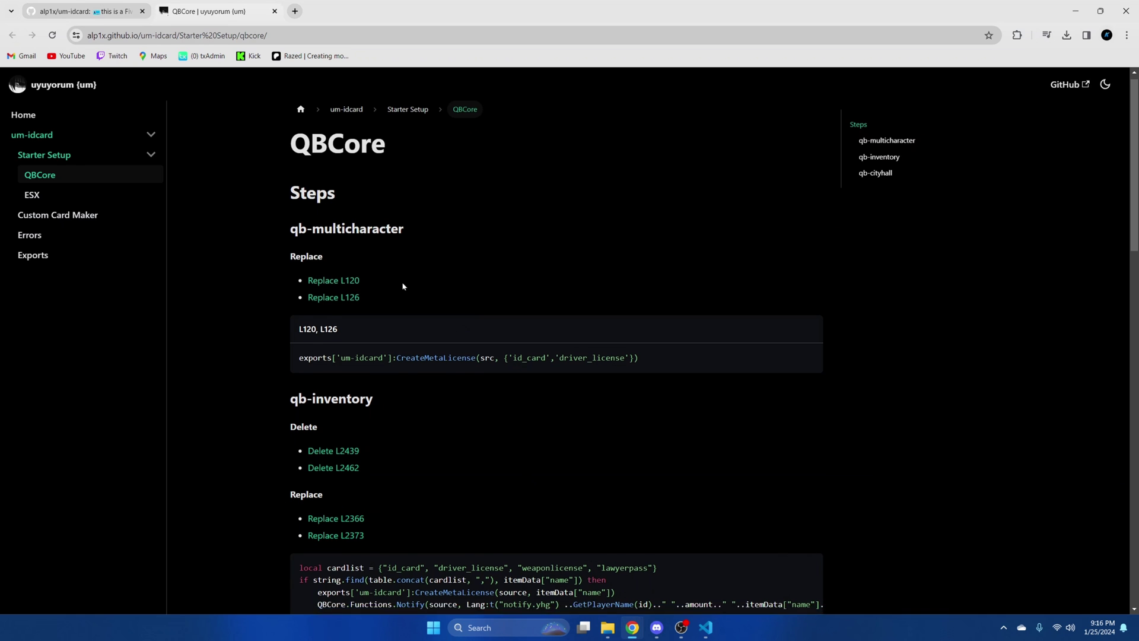
pyautogui.scroll(-3, 402, 287)
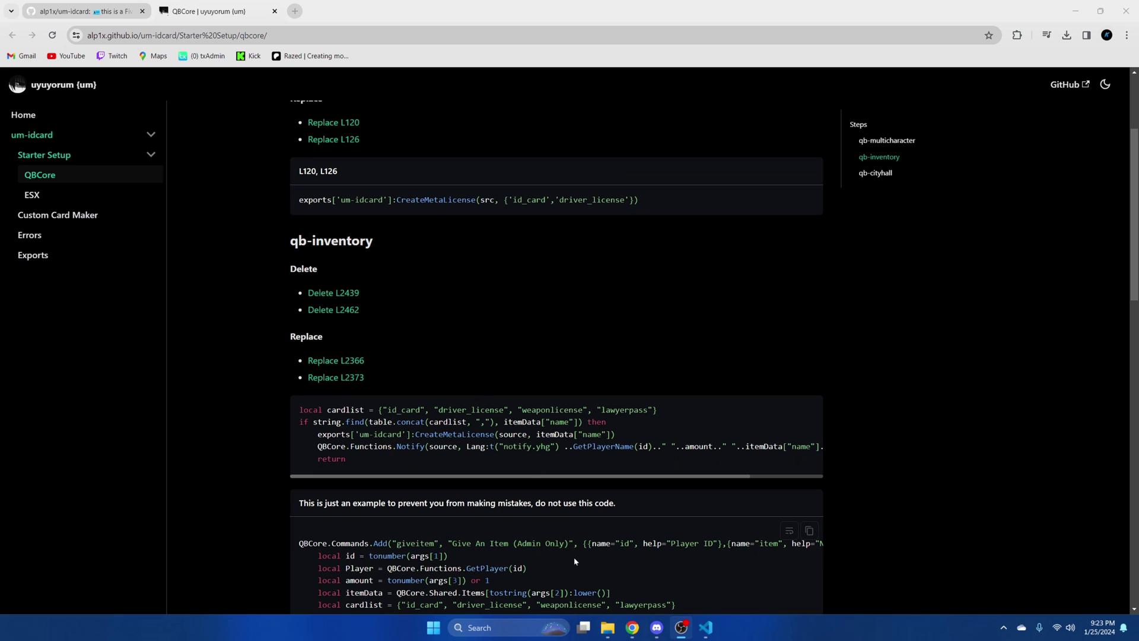
pyautogui.moveTo(606, 623)
pyautogui.click(552, 504)
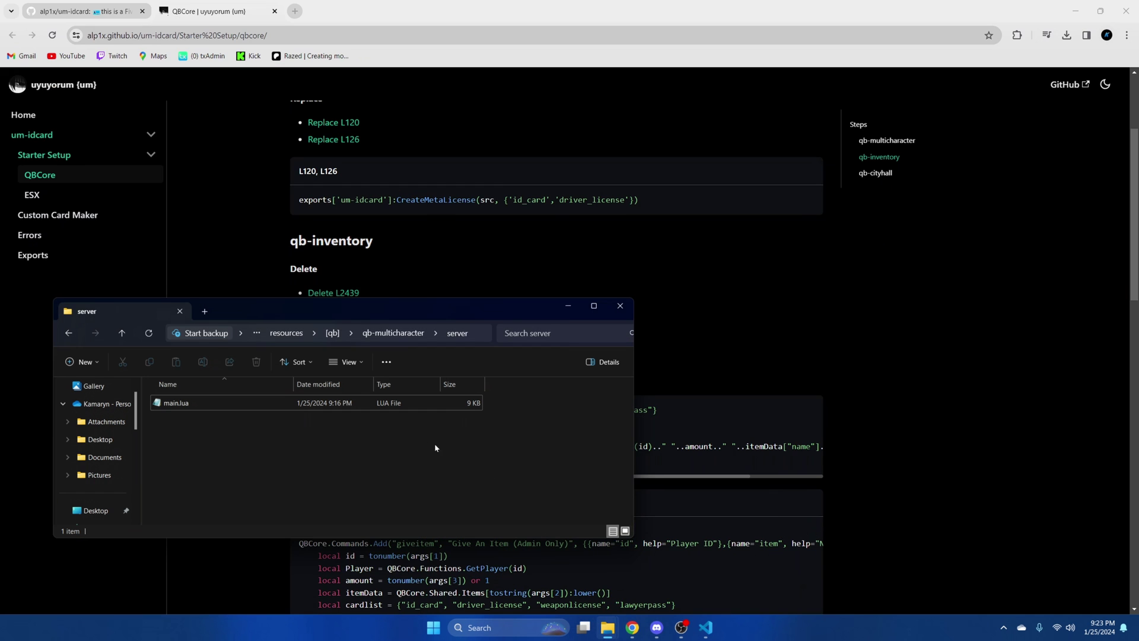
# Browse to qb-inventory's server folder under [qb] and bring up main.lua's actions.
pyautogui.click(332, 332)
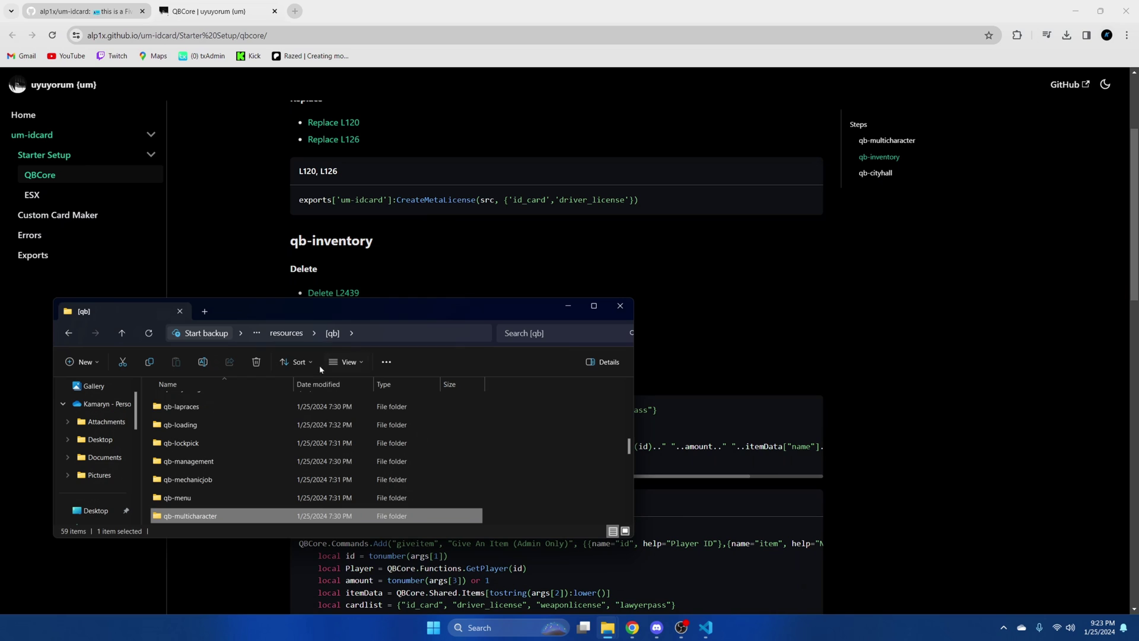
pyautogui.scroll(3, 290, 418)
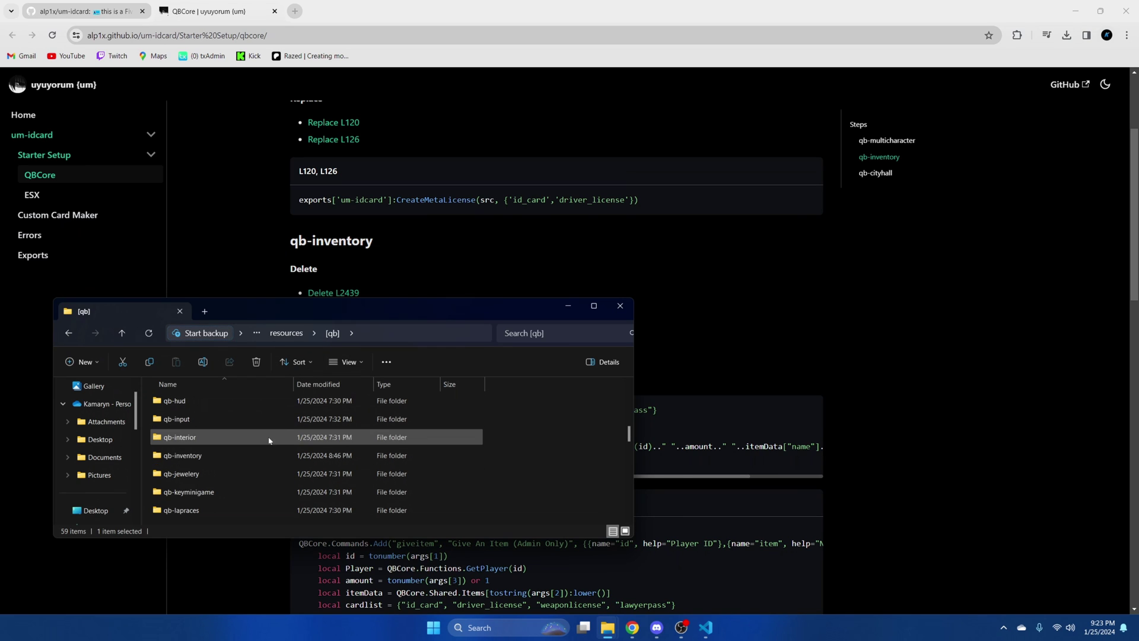
pyautogui.click(243, 461)
pyautogui.doubleClick(243, 461)
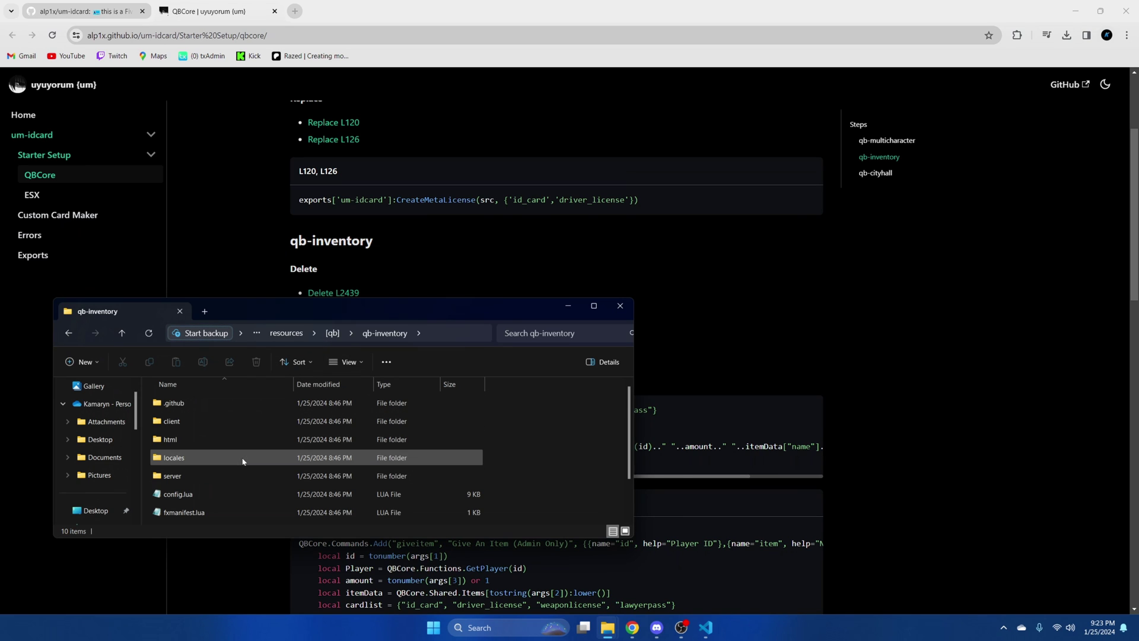
pyautogui.doubleClick(208, 480)
pyautogui.click(175, 403)
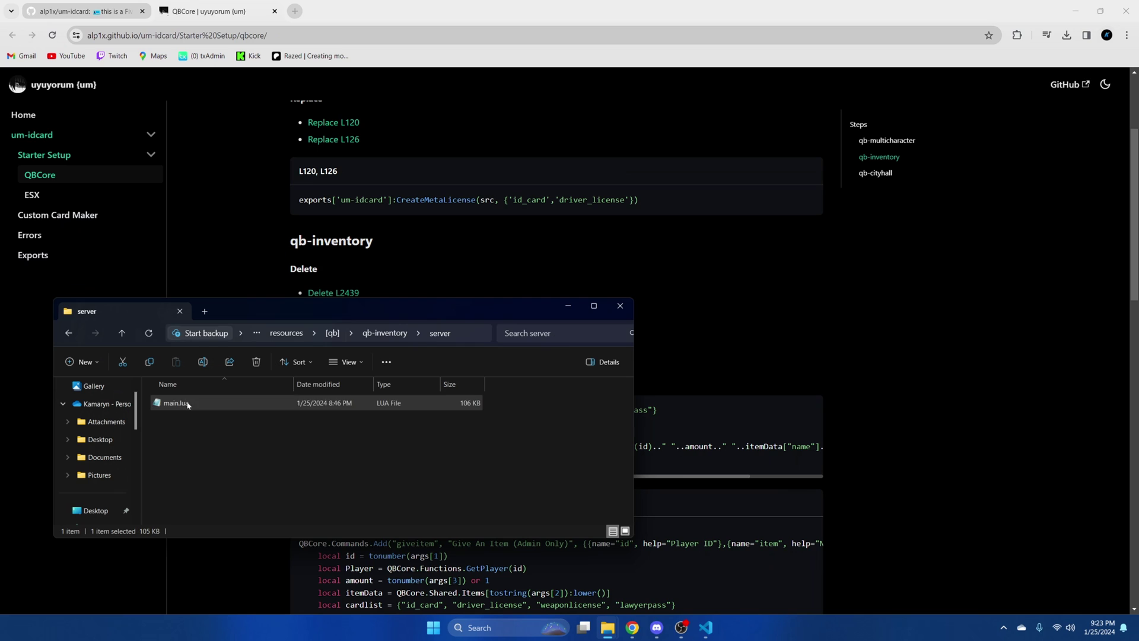
pyautogui.rightClick(175, 404)
# Open qb-inventory's main.lua in Visual Studio Code and find the driver_license usable item.
pyautogui.moveTo(288, 205)
pyautogui.click(389, 204)
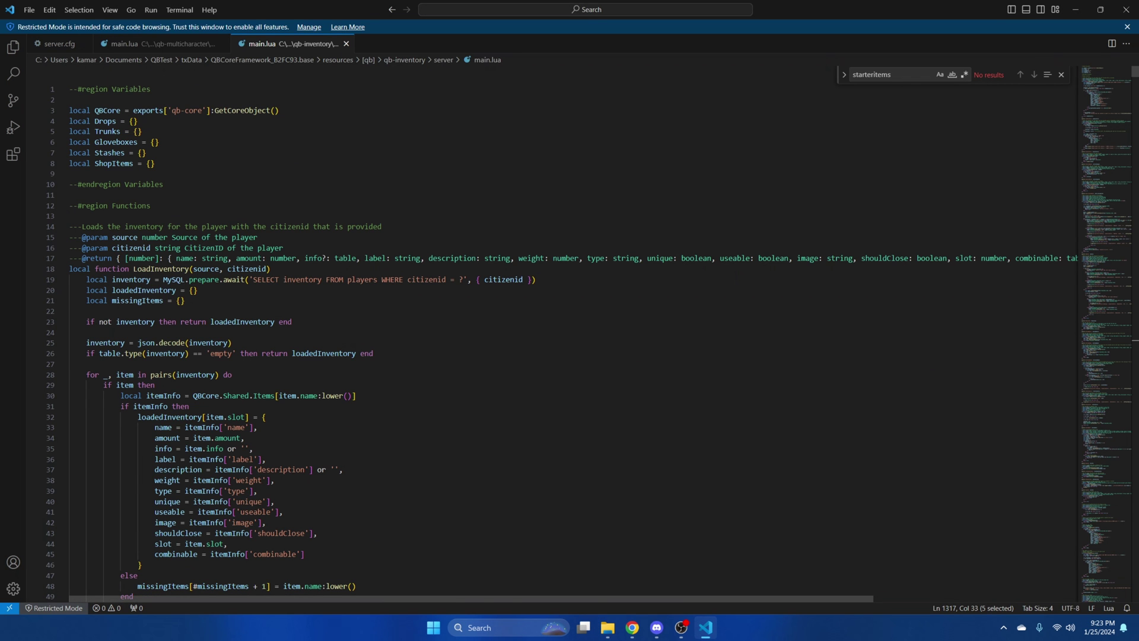
pyautogui.write('driv')
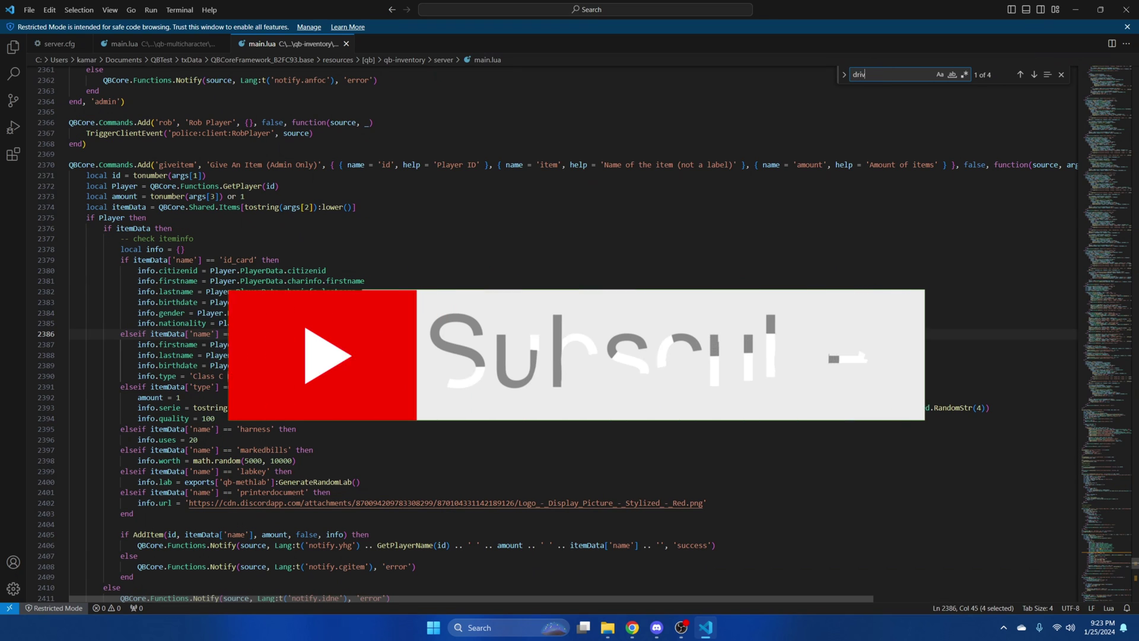
pyautogui.write('er')
pyautogui.click(1032, 74)
pyautogui.click(1032, 74)
pyautogui.scroll(-3, 570, 332)
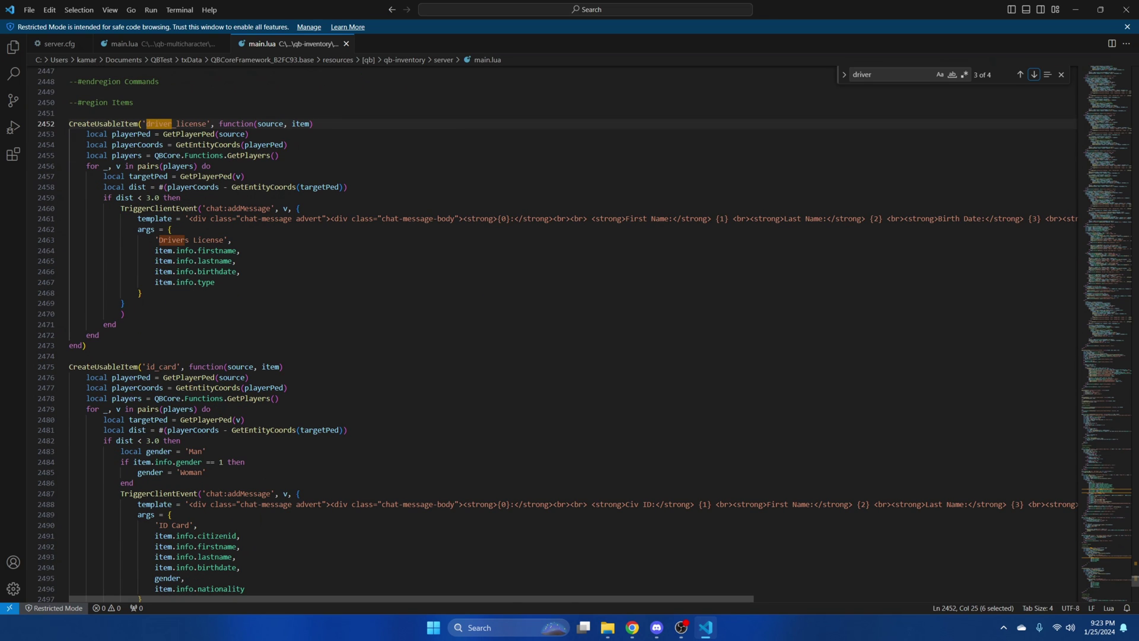
# Delete the driver_license and id_card CreateUsableItem blocks on lines 2452–2502.
pyautogui.moveTo(69, 123); pyautogui.dragTo(86, 477)
pyautogui.scroll(-4, 132, 257)
pyautogui.scroll(-1, 159, 258)
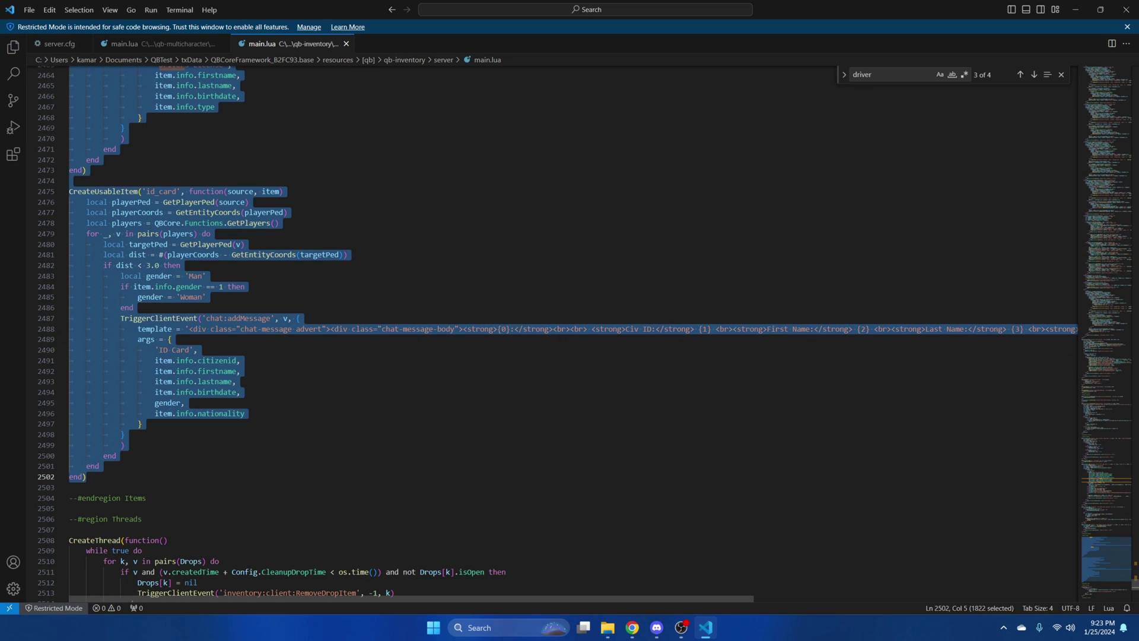
pyautogui.press('BackSpace')
pyautogui.scroll(10, 533, 296)
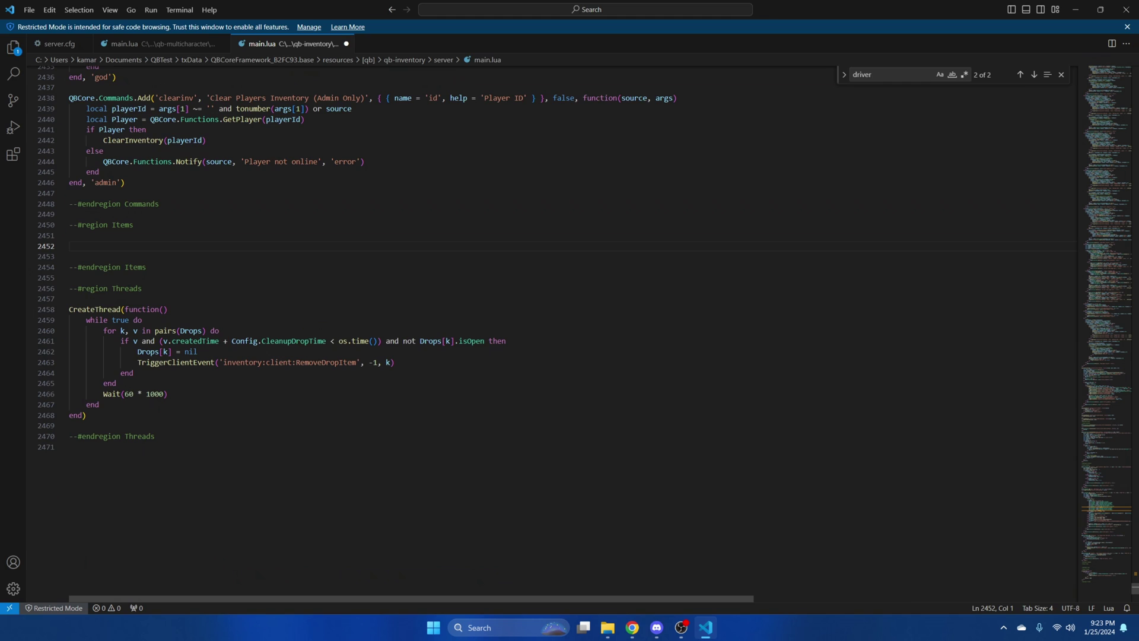
# Check the cardlist snippet in the um-idcard setup docs, then return to giveitem in main.lua.
pyautogui.click(1020, 74)
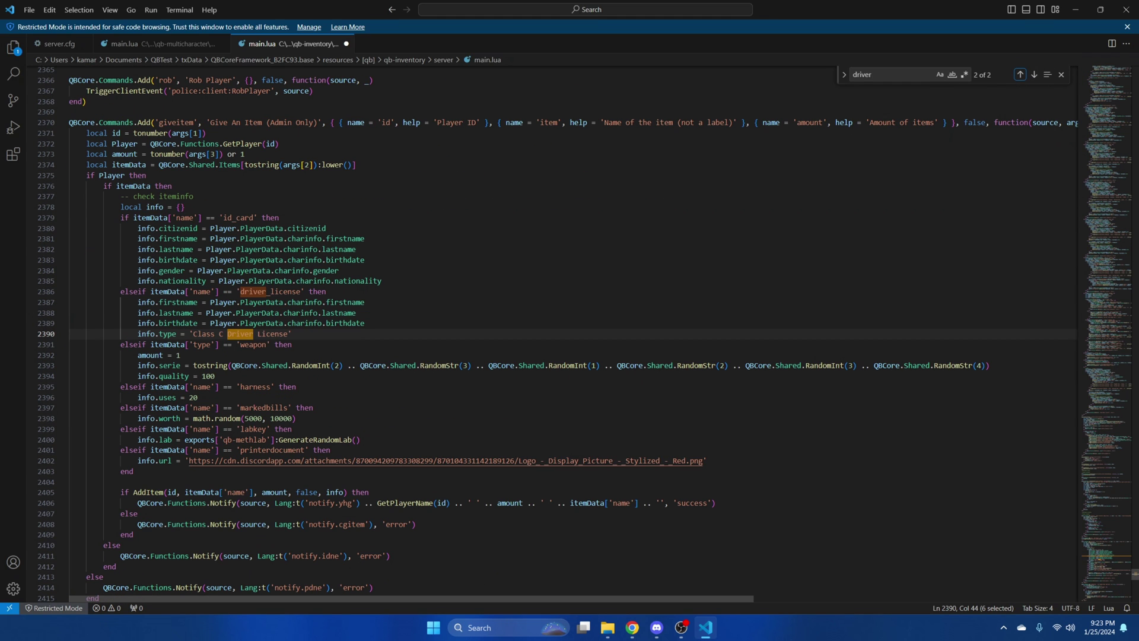
pyautogui.moveTo(632, 627)
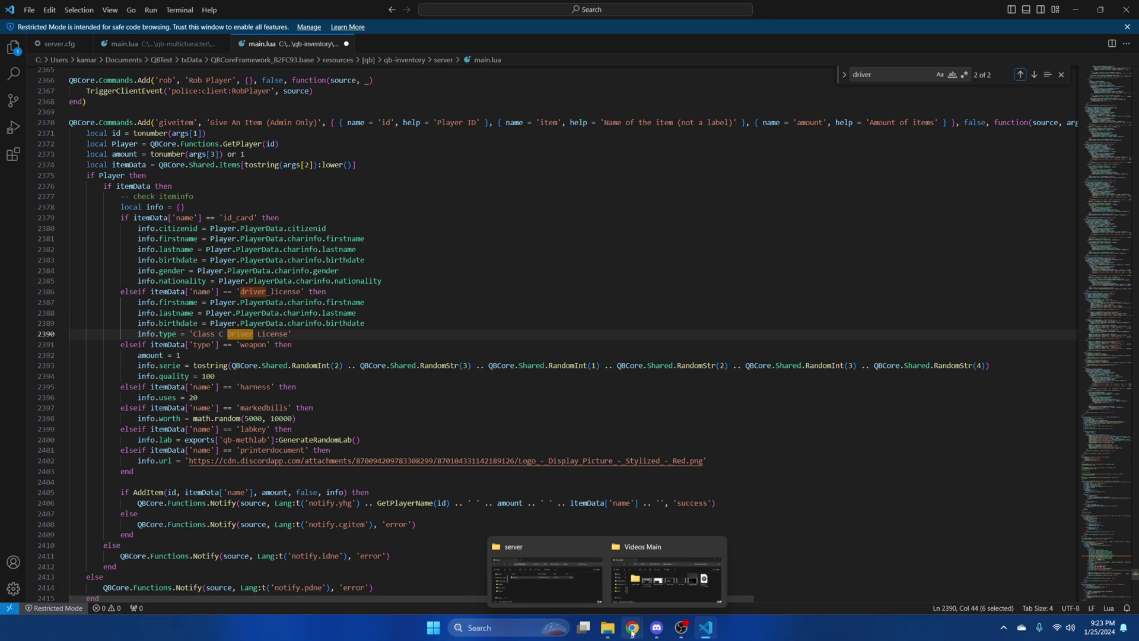
pyautogui.click(651, 579)
pyautogui.scroll(-1, 413, 422)
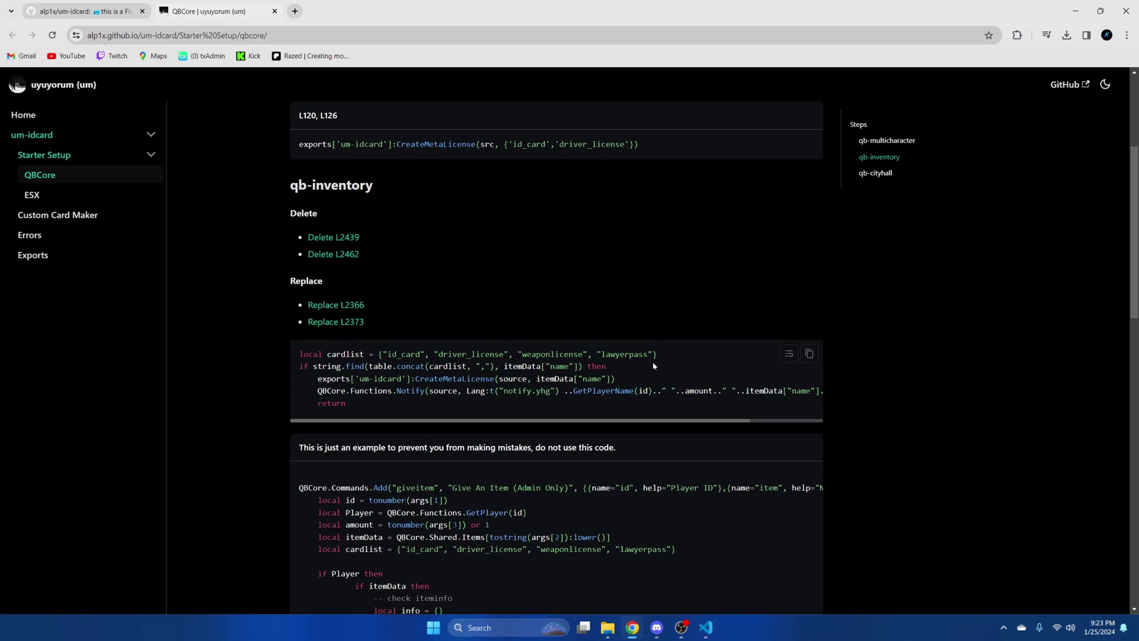
pyautogui.moveTo(705, 627)
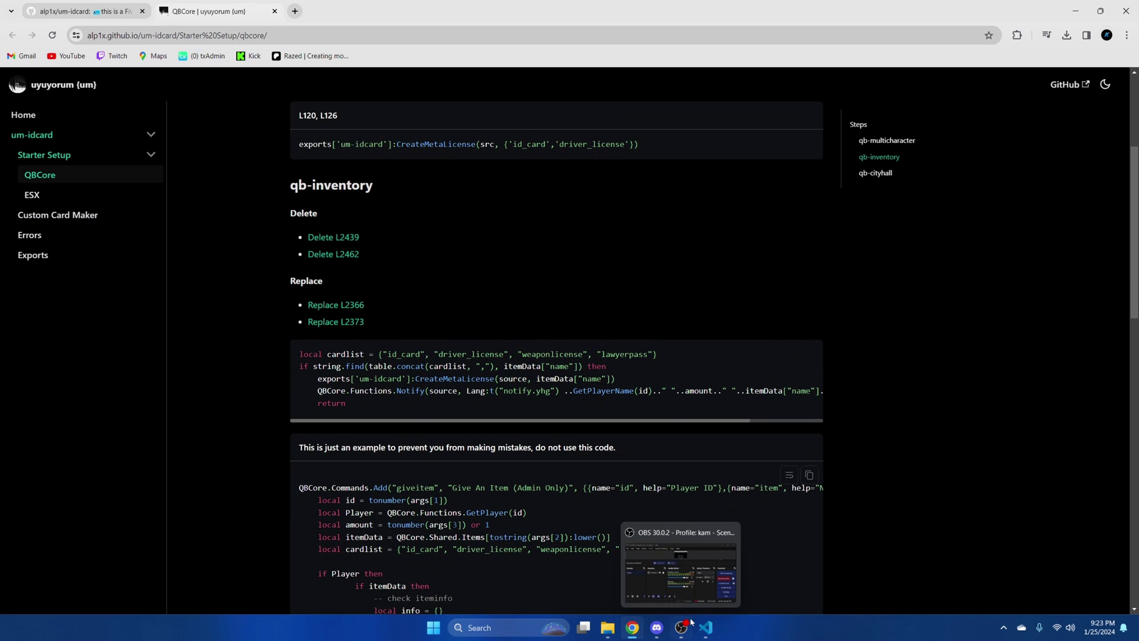
pyautogui.click(679, 567)
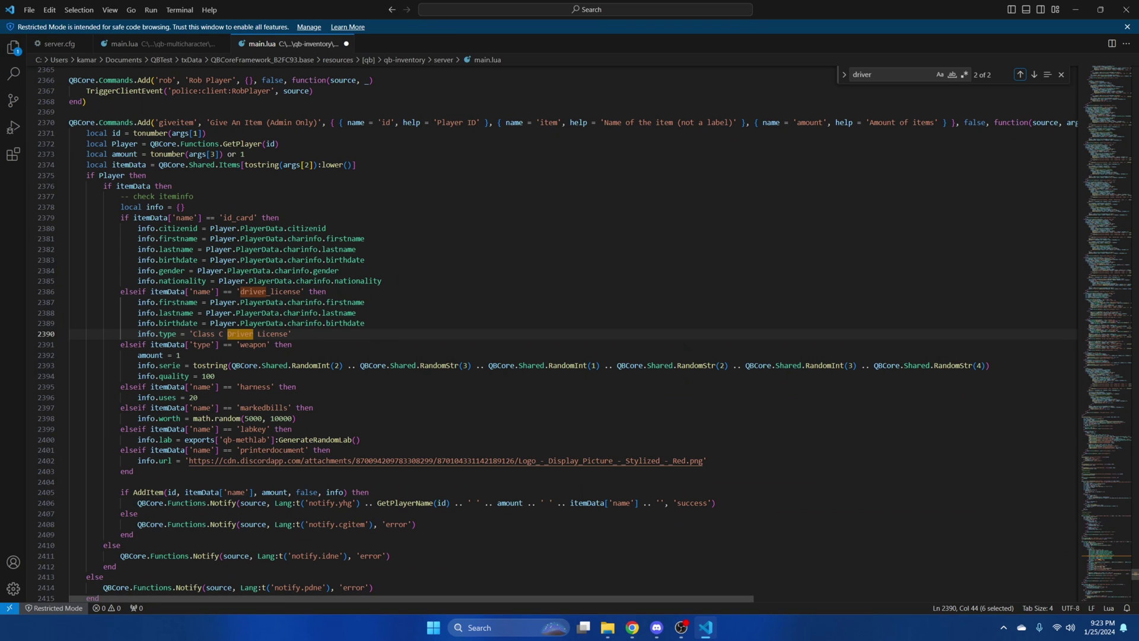
# Replace the id_card and driver_license info blocks with the indented cardlist check and save main.lua.
pyautogui.moveTo(120, 218); pyautogui.dragTo(286, 334)
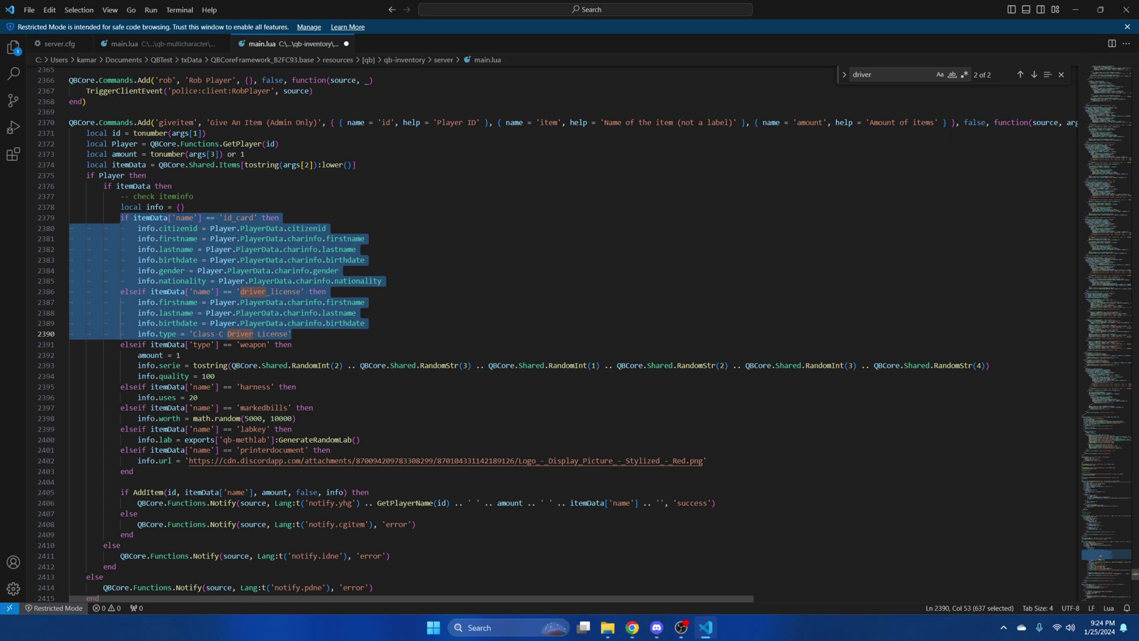
pyautogui.write('local cardlist = {"id_card", "driver_license", "weaponlicense", "lawyerpass"} if string.find(table.concat(cardlist, ","), itemData["name"]) then     exports[\'um-idcard\']:CreateMetaLicense(source, itemData["name"])     QBCore.Functions.Notify(source, Lang:t("notify.yhg") ..GetPlayerName(id).." "..amount.." "..itemData["name"].. "", "success")     return')
pyautogui.hotkey('shift', 'Home')
pyautogui.hotkey('shift', 'Home')
pyautogui.hotkey('shift', 'Up')
pyautogui.hotkey('shift', 'Up')
pyautogui.hotkey('shift', 'Up')
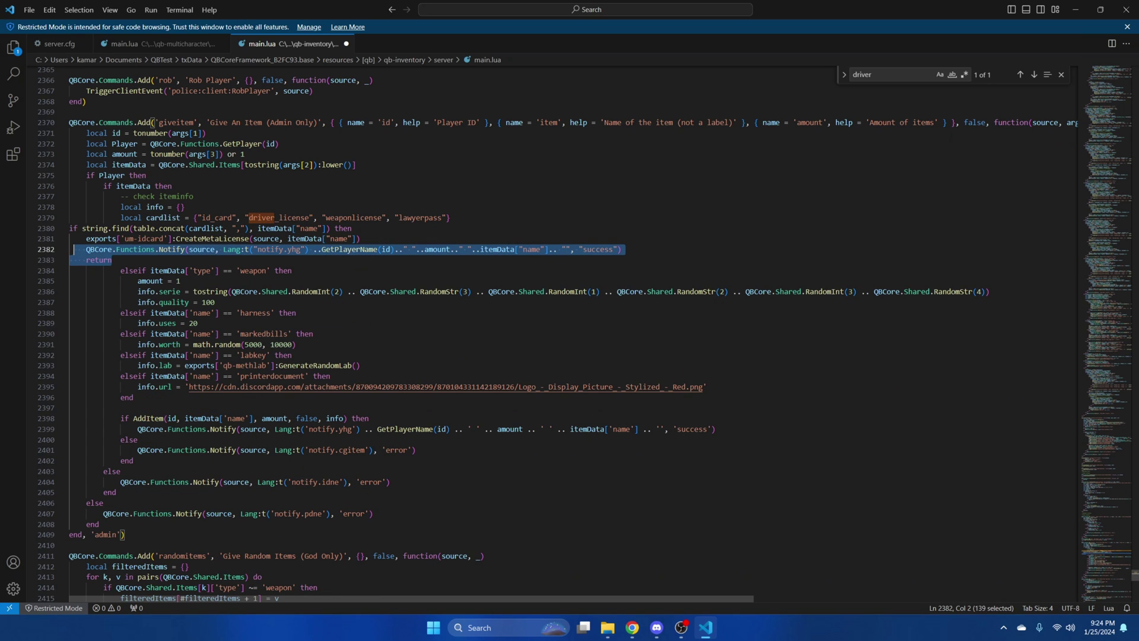
pyautogui.press('Tab')
pyautogui.press('Tab')
pyautogui.press('Tab')
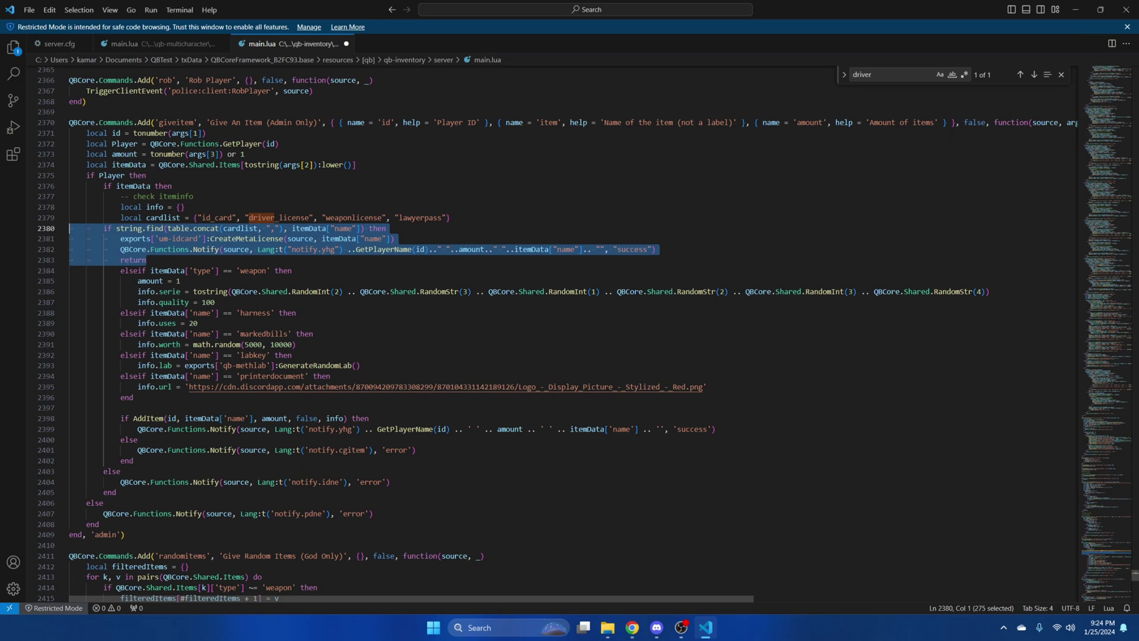
pyautogui.click(86, 207)
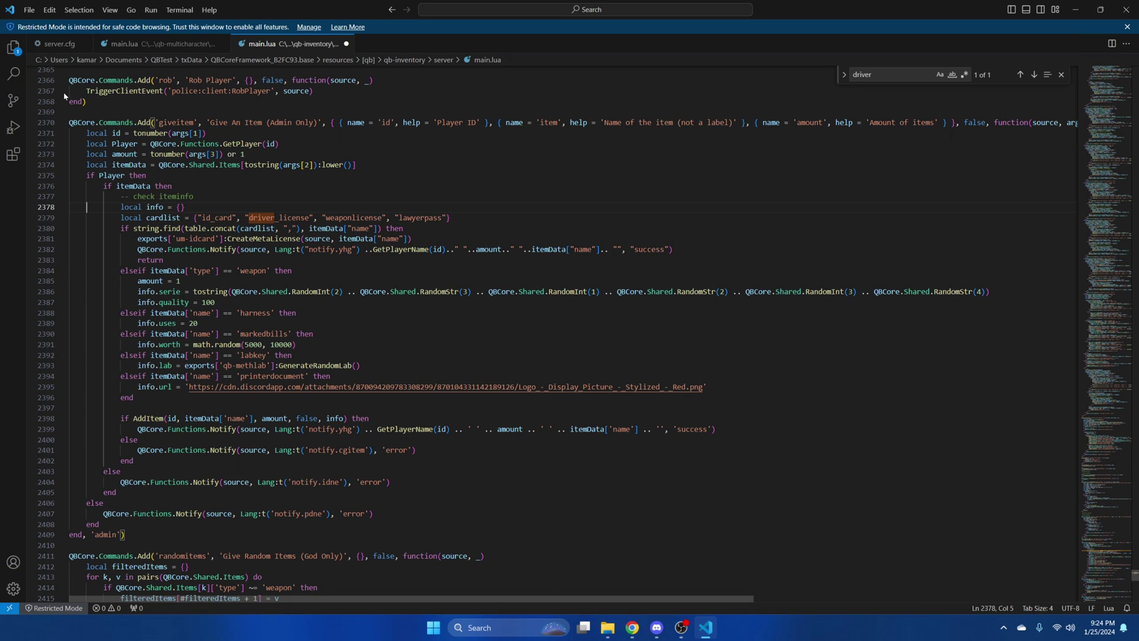
pyautogui.click(29, 10)
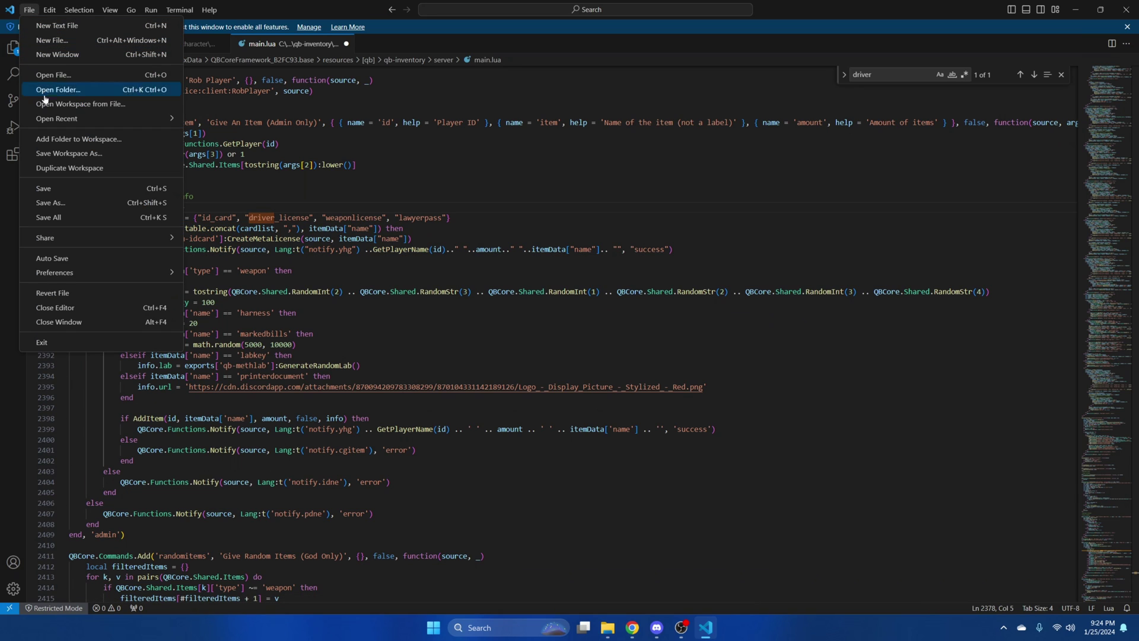
pyautogui.click(64, 190)
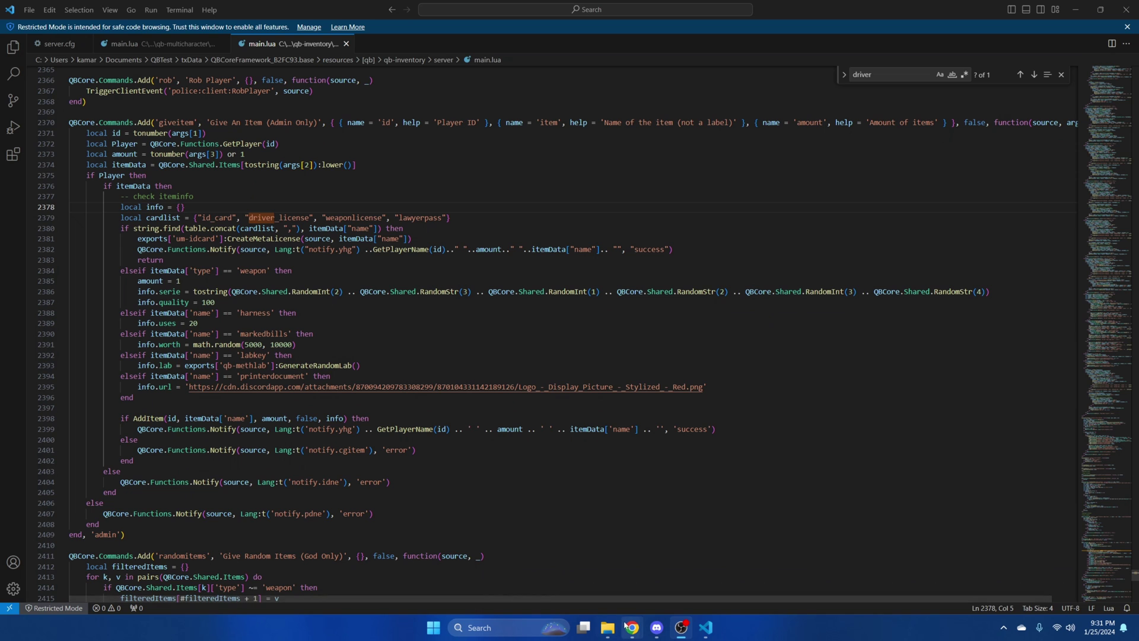
# Glance over the QBCore setup docs, then go back to the [qb] resources folder in File Explorer.
pyautogui.moveTo(632, 626)
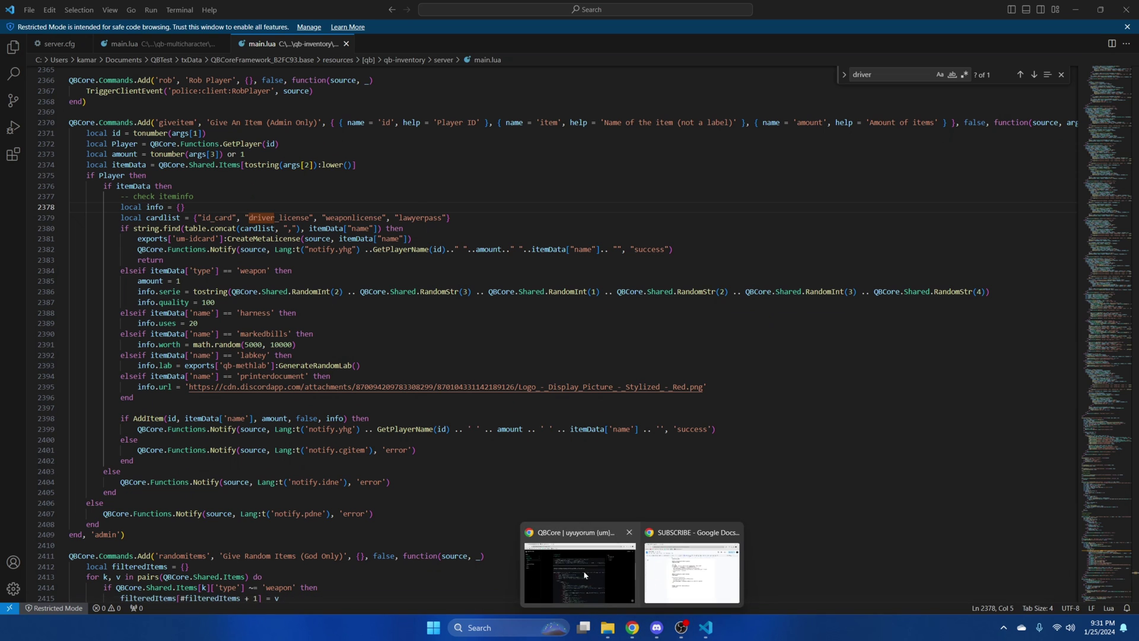
pyautogui.click(584, 574)
pyautogui.scroll(-10, 408, 313)
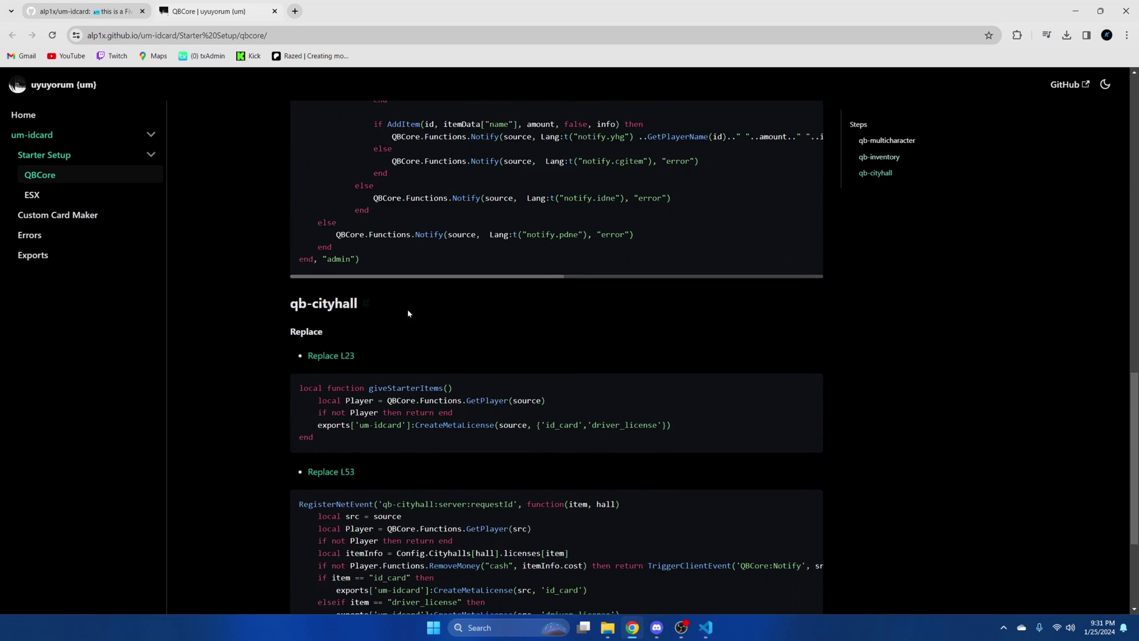
pyautogui.scroll(-2, 408, 313)
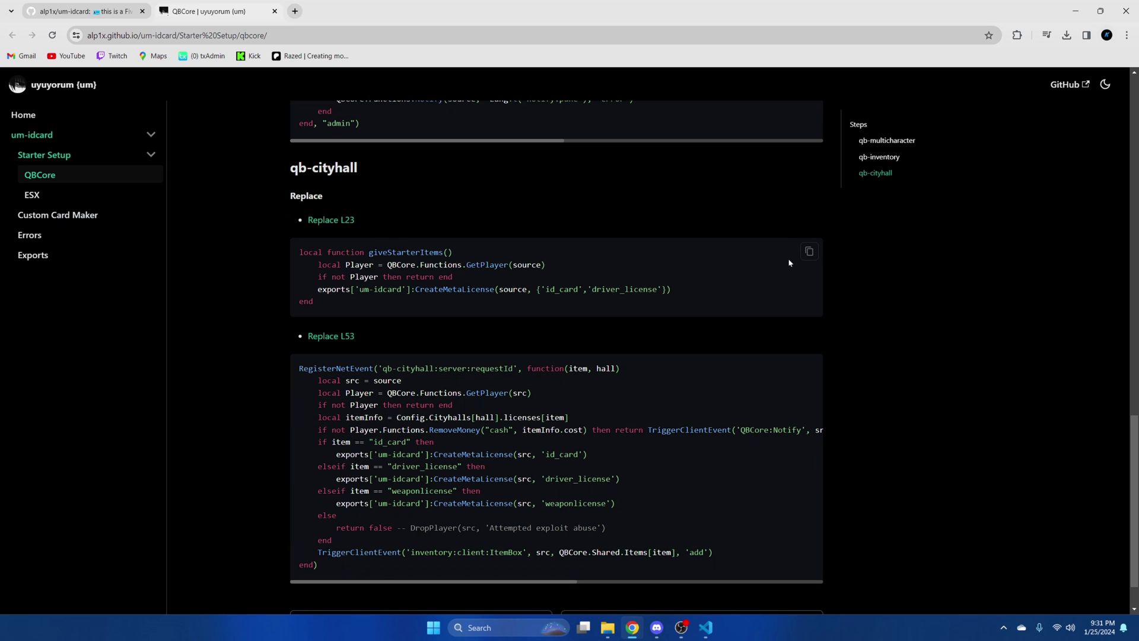
pyautogui.moveTo(607, 627)
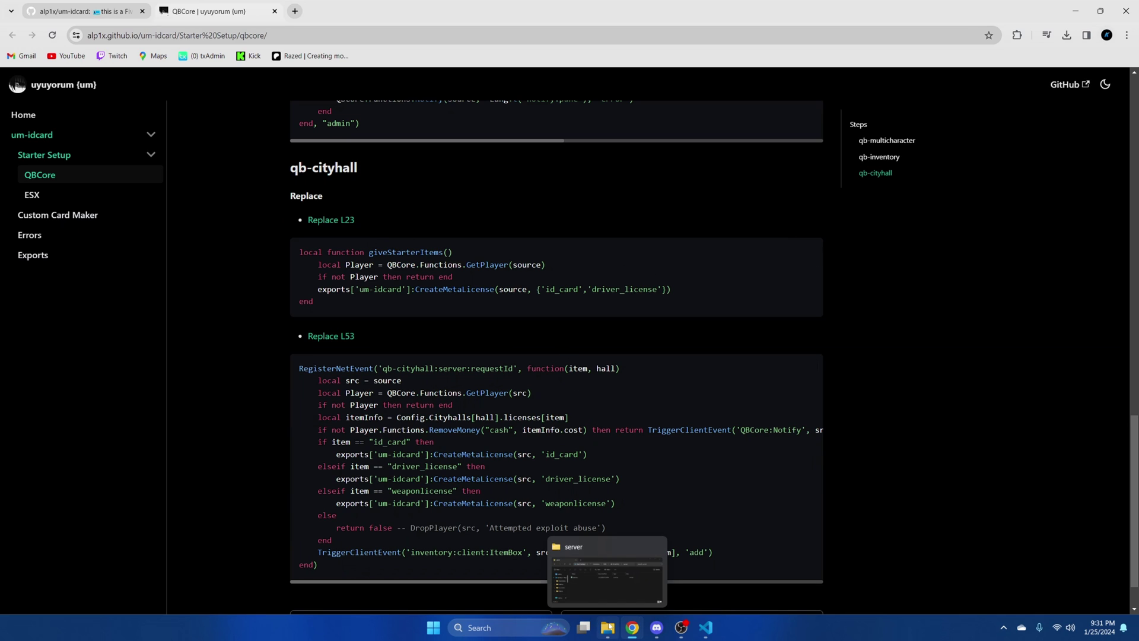
pyautogui.click(604, 572)
pyautogui.click(332, 333)
pyautogui.scroll(1, 290, 467)
pyautogui.scroll(3, 291, 467)
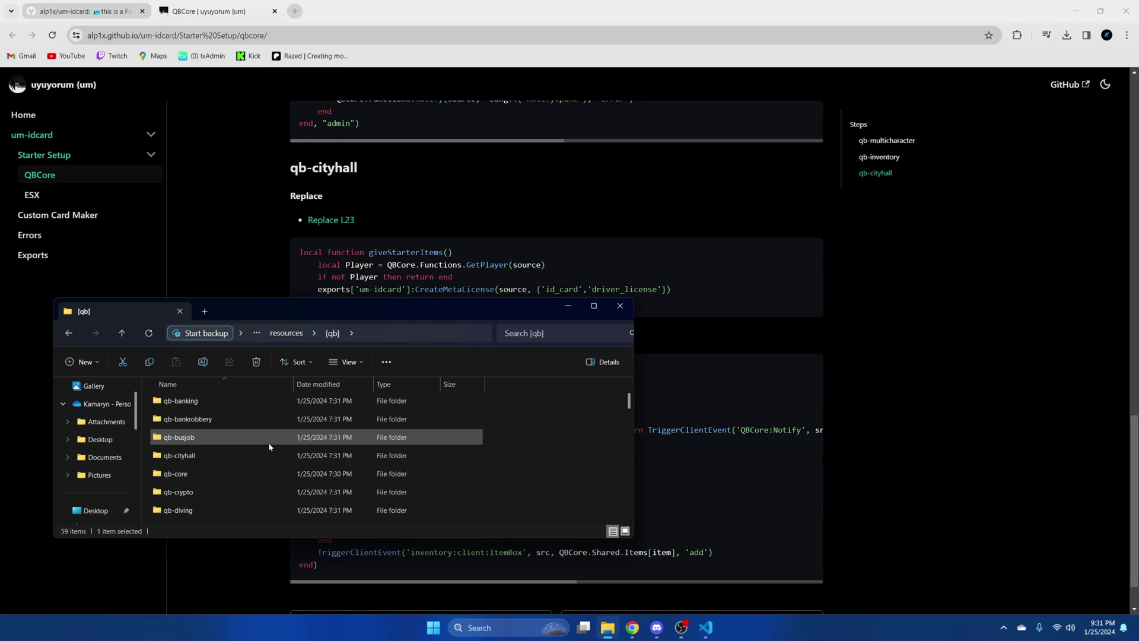
# Open qb-cityhall/server/main.lua with Visual Studio Code.
pyautogui.doubleClick(251, 460)
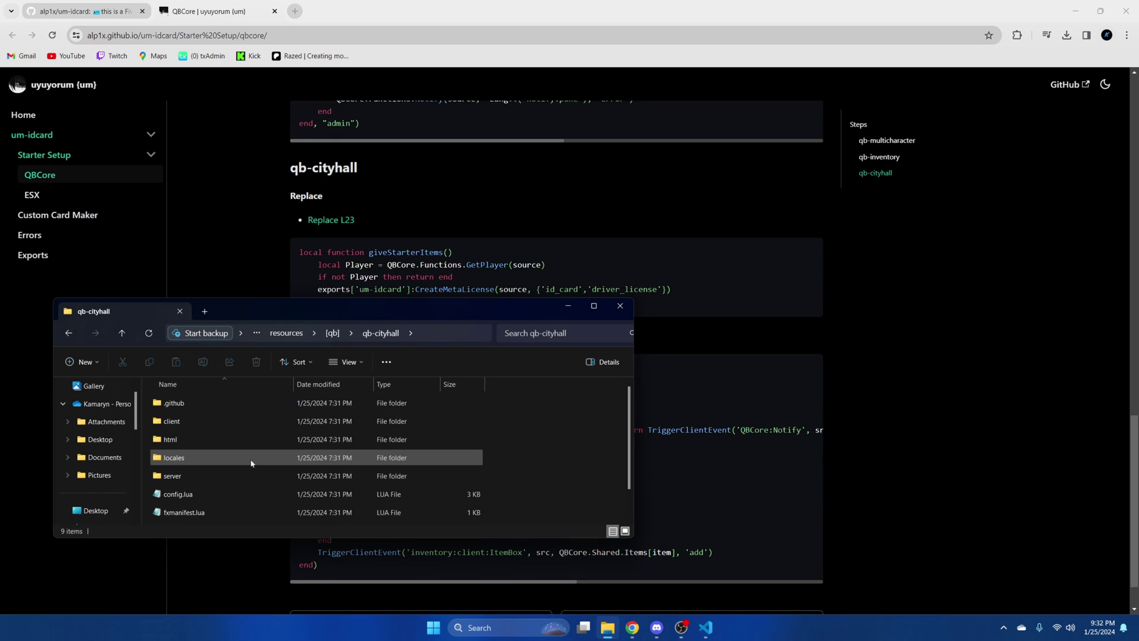
pyautogui.doubleClick(235, 475)
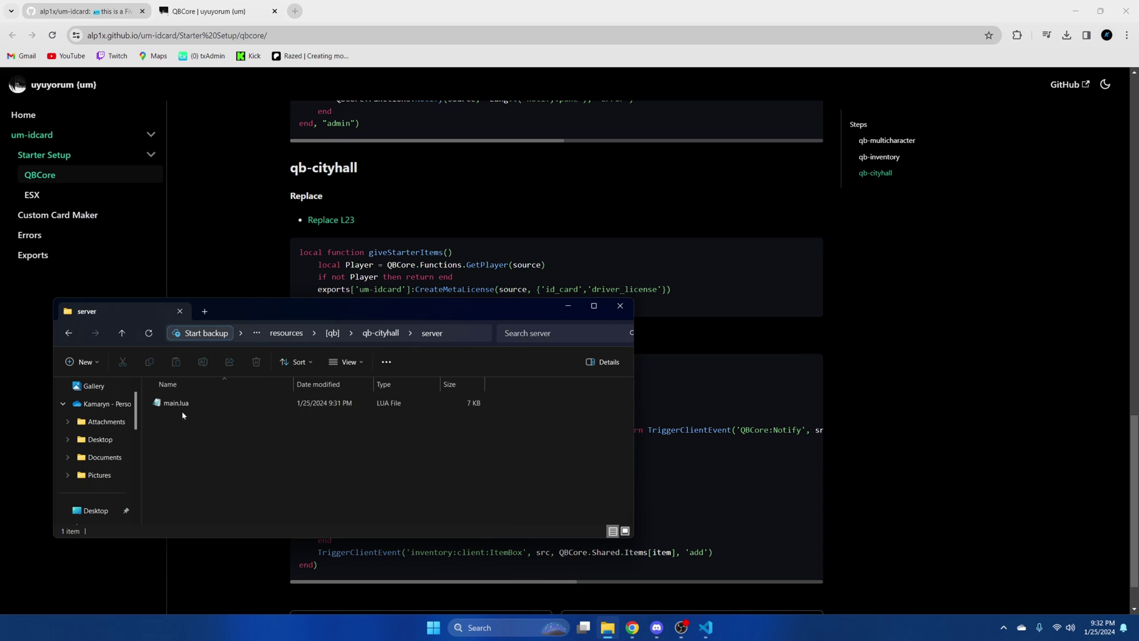
pyautogui.rightClick(183, 407)
pyautogui.moveTo(241, 209)
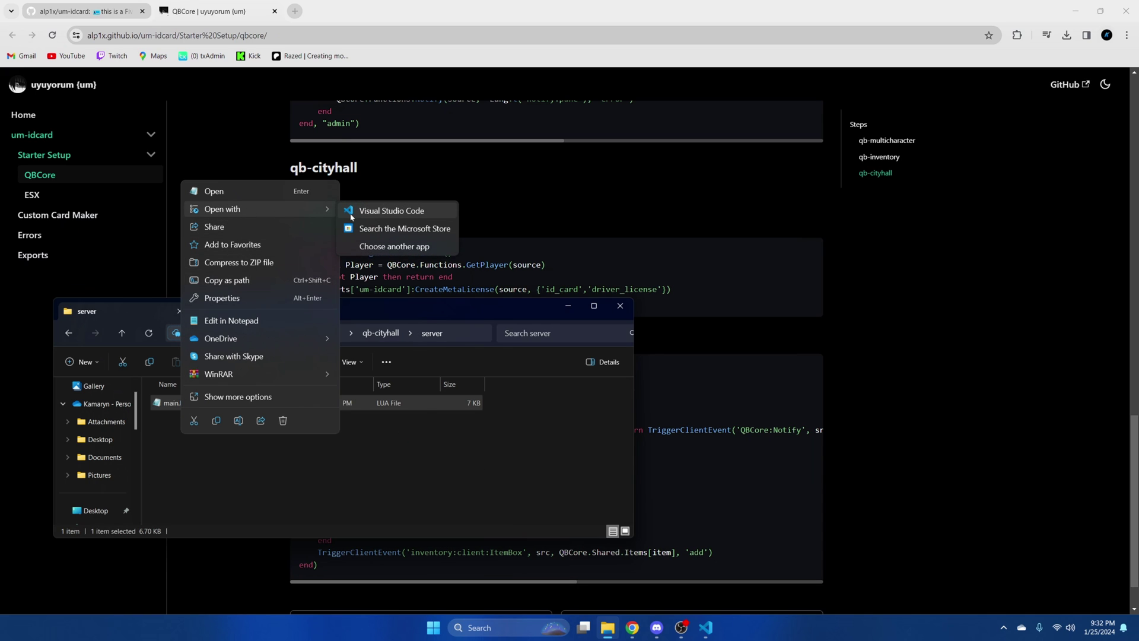
pyautogui.click(351, 216)
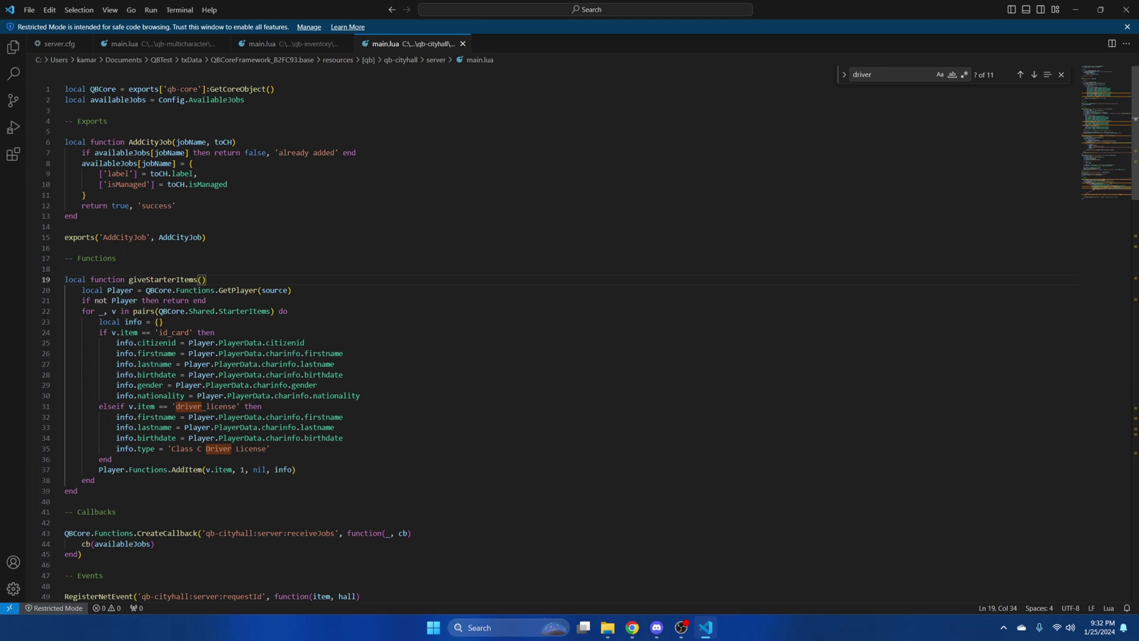
# Replace the giveStarterItems body with the um-idcard starter-items code and copy the docs' requestId handler.
pyautogui.moveTo(65, 280); pyautogui.dragTo(95, 480)
pyautogui.hotkey('ctrl', 'v')
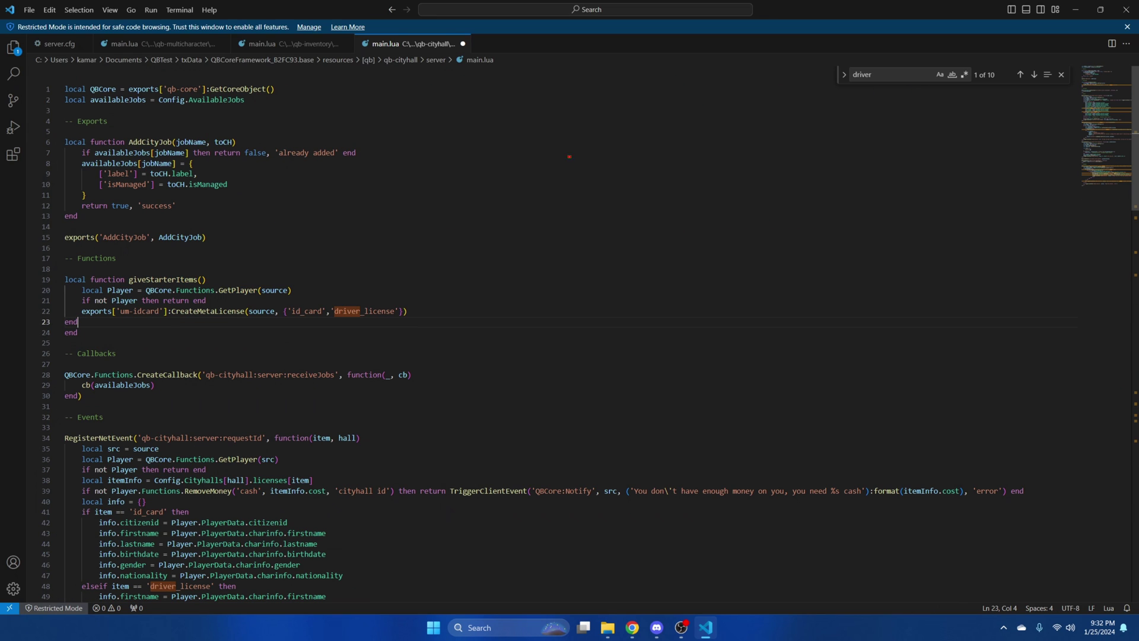
pyautogui.click(633, 627)
pyautogui.scroll(-2, 571, 346)
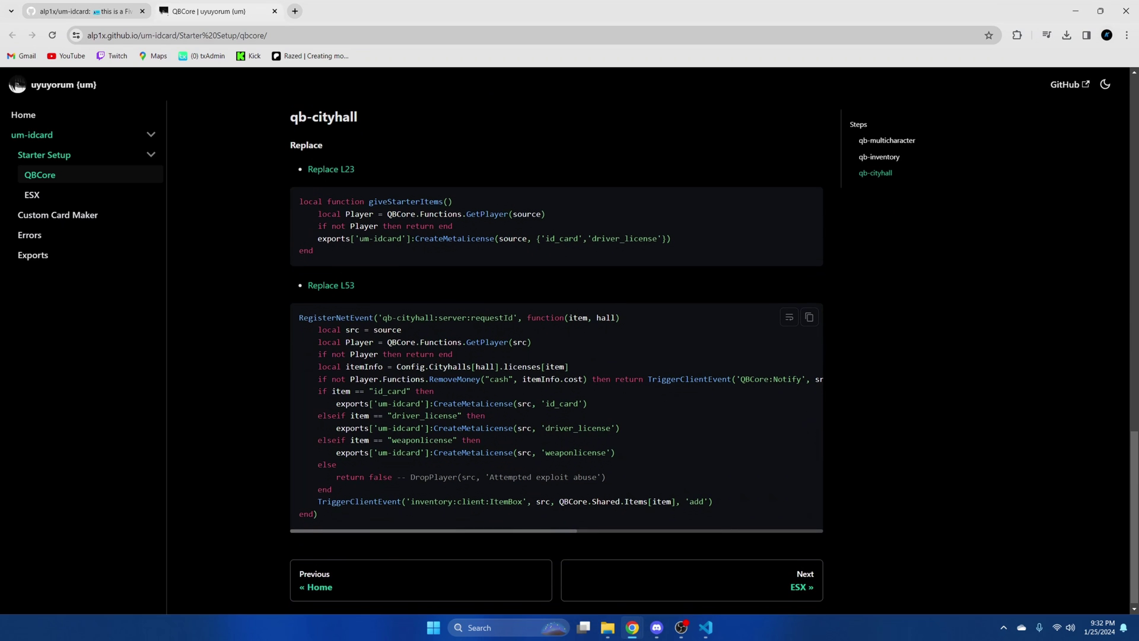
pyautogui.click(809, 312)
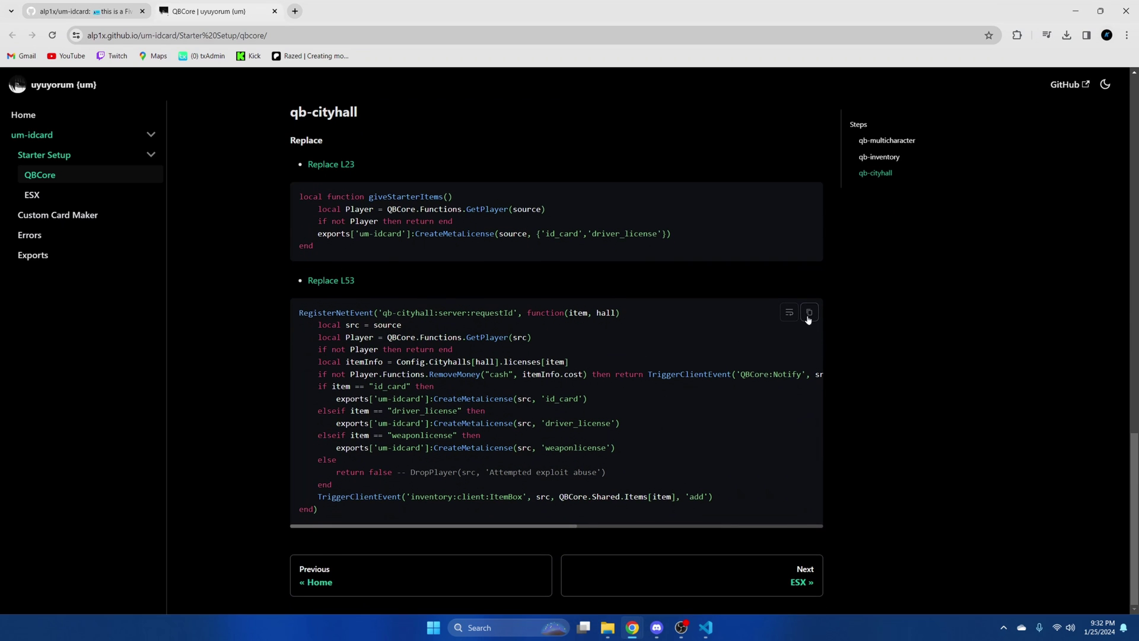
# Replace the old requestId event handler with the um-idcard version and save main.lua.
pyautogui.click(705, 627)
pyautogui.scroll(-3, 569, 332)
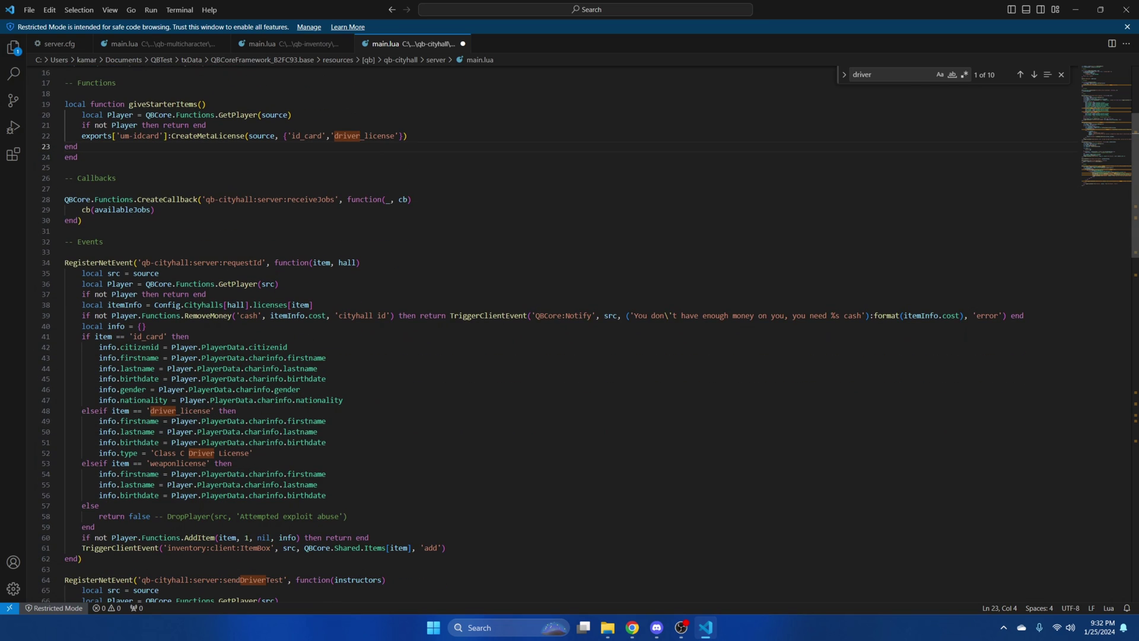
pyautogui.moveTo(64, 263); pyautogui.dragTo(81, 559)
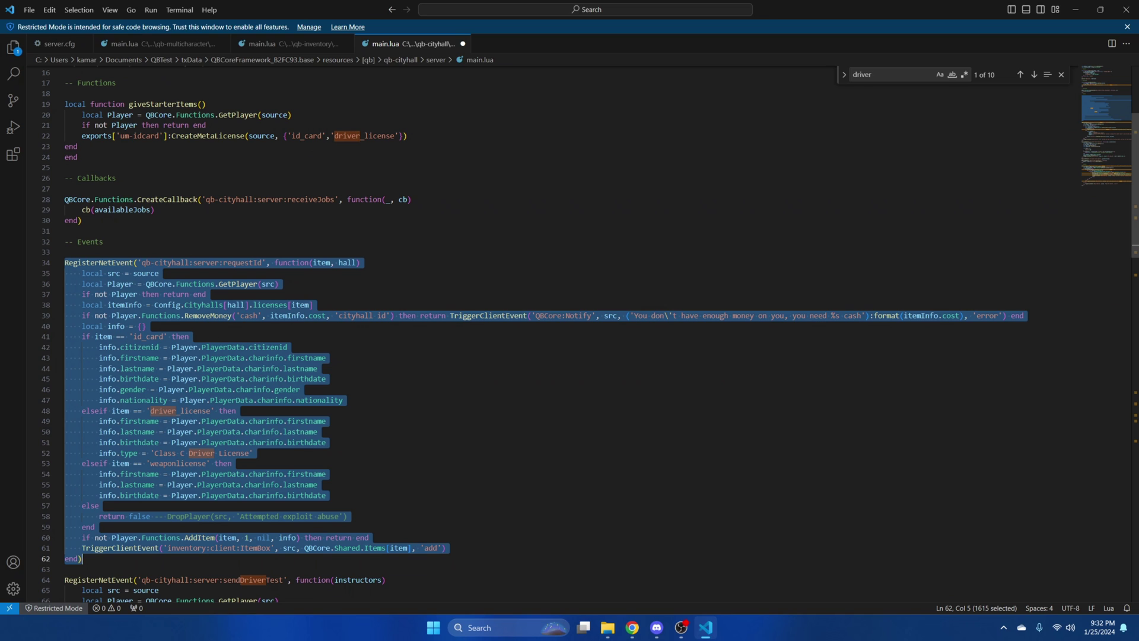
pyautogui.hotkey('ctrl', 'v')
pyautogui.scroll(5, 569, 332)
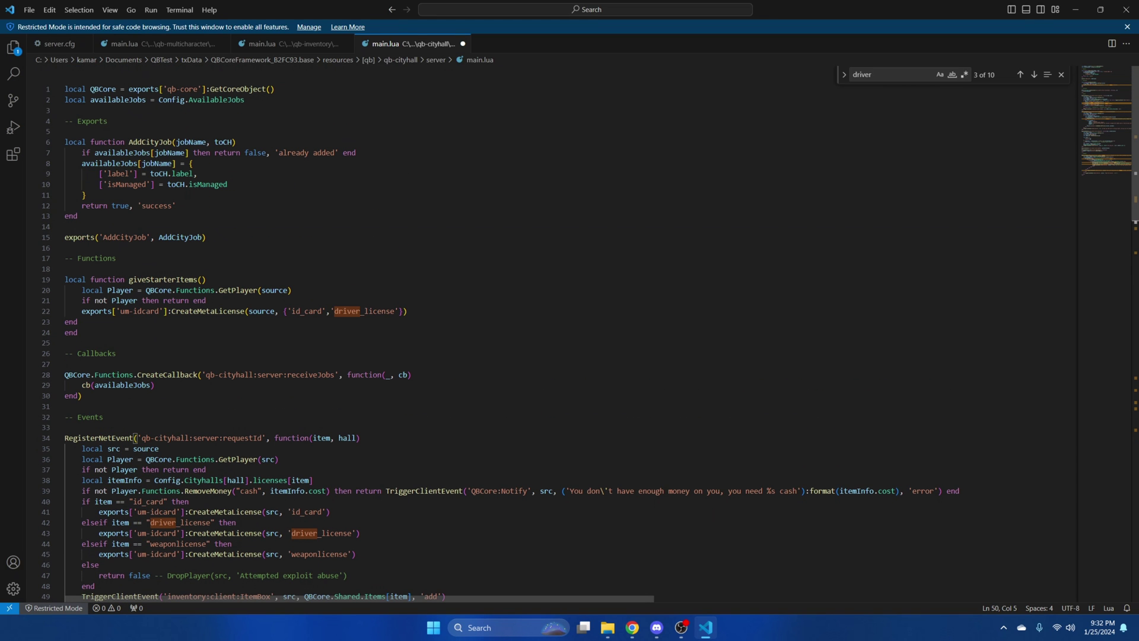
pyautogui.click(29, 9)
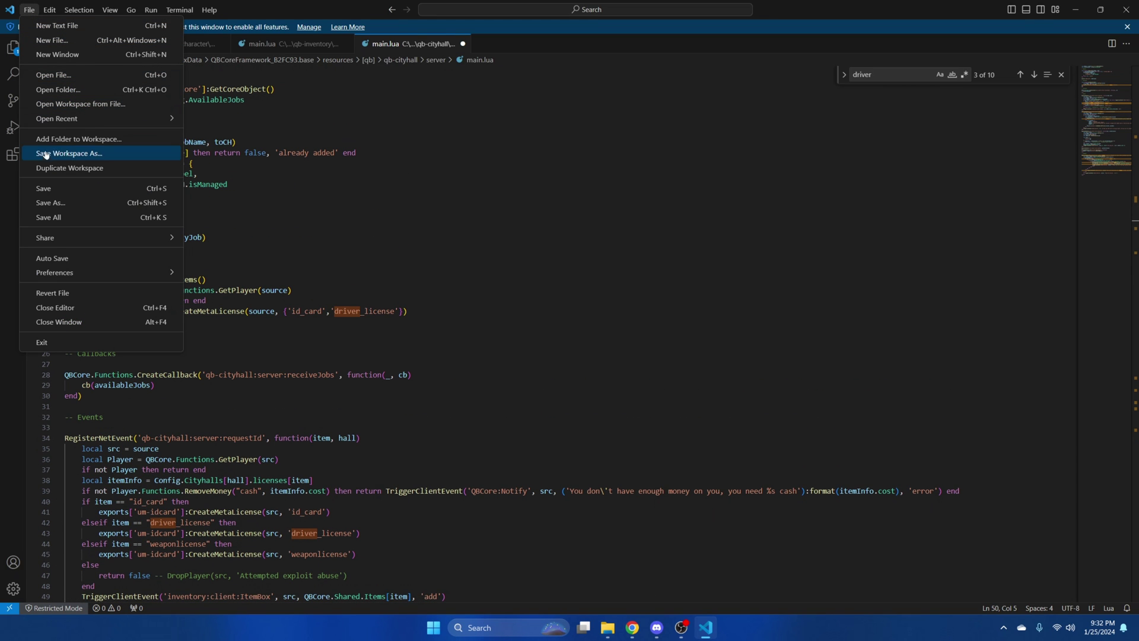
pyautogui.click(51, 188)
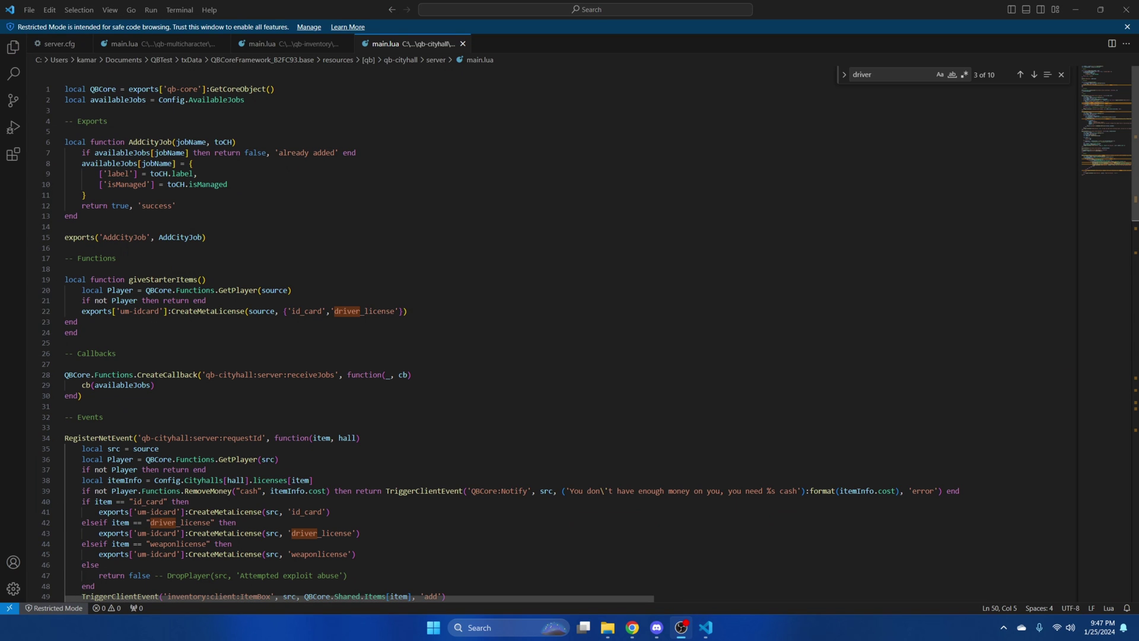
# Open the um-idcard card maker from the Custom Card Maker docs and name the card 'Fishing license'.
pyautogui.moveTo(633, 627)
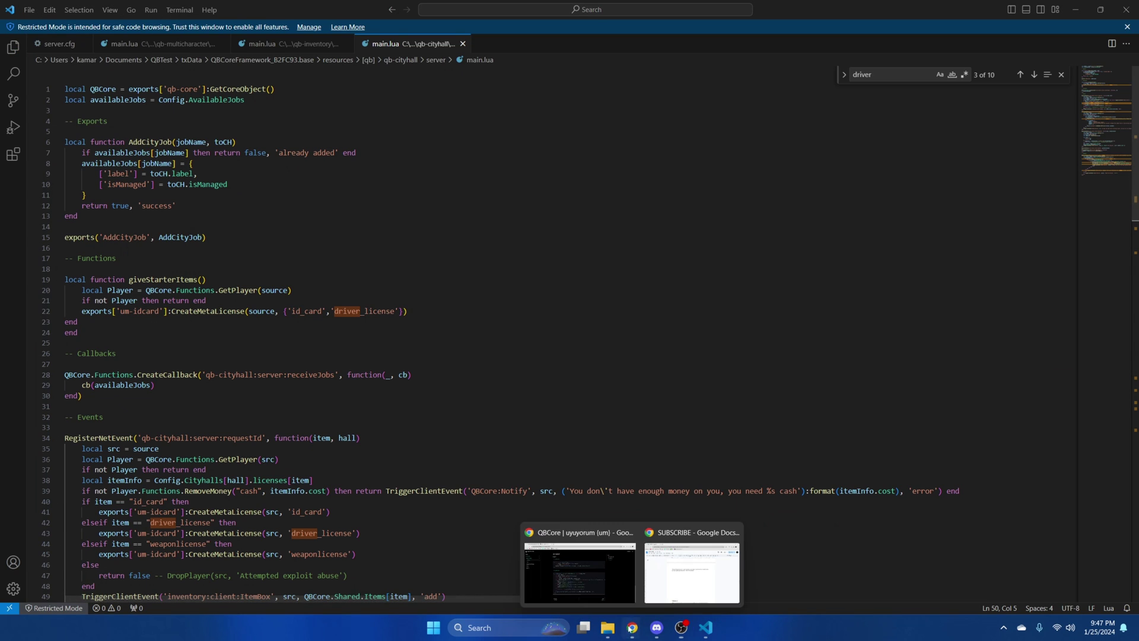
pyautogui.click(579, 569)
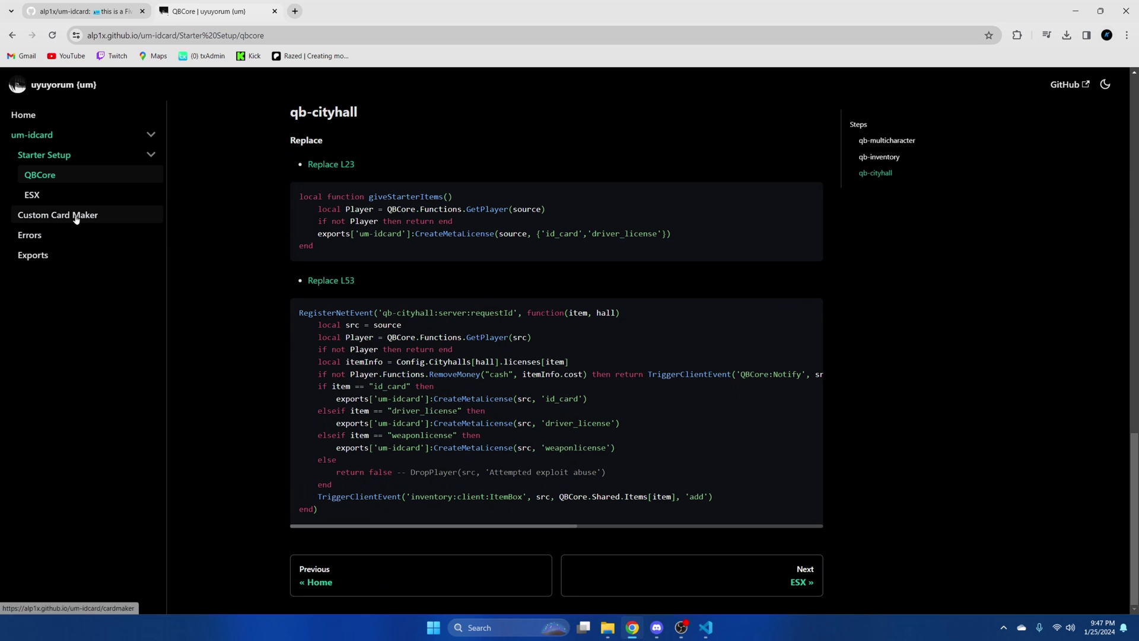
pyautogui.click(51, 217)
pyautogui.click(394, 189)
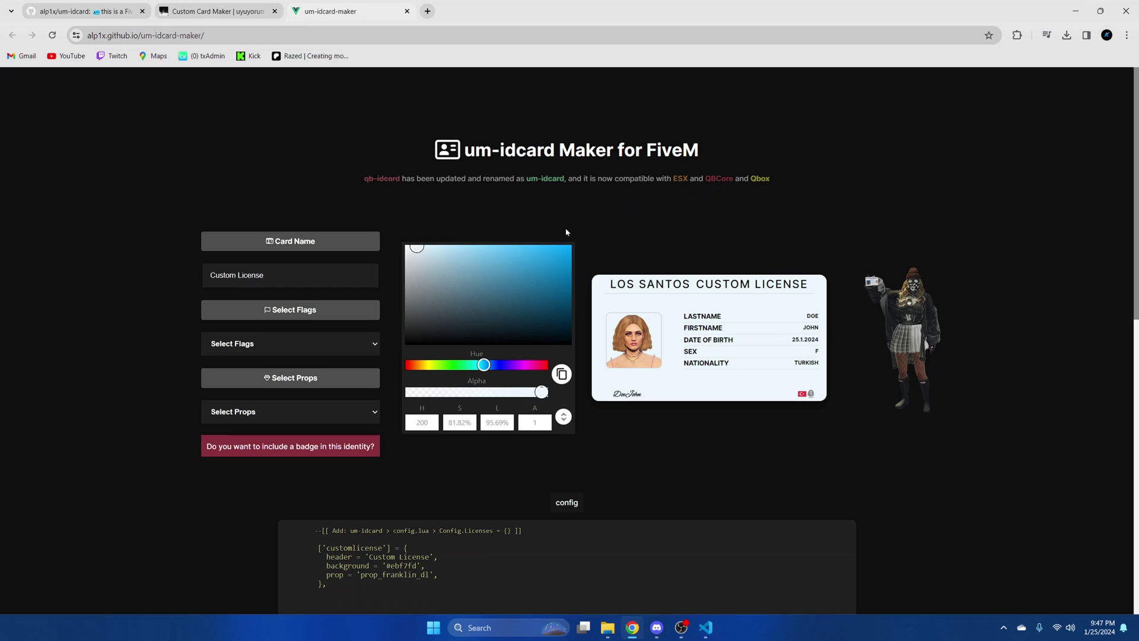
pyautogui.moveTo(270, 274); pyautogui.dragTo(191, 266)
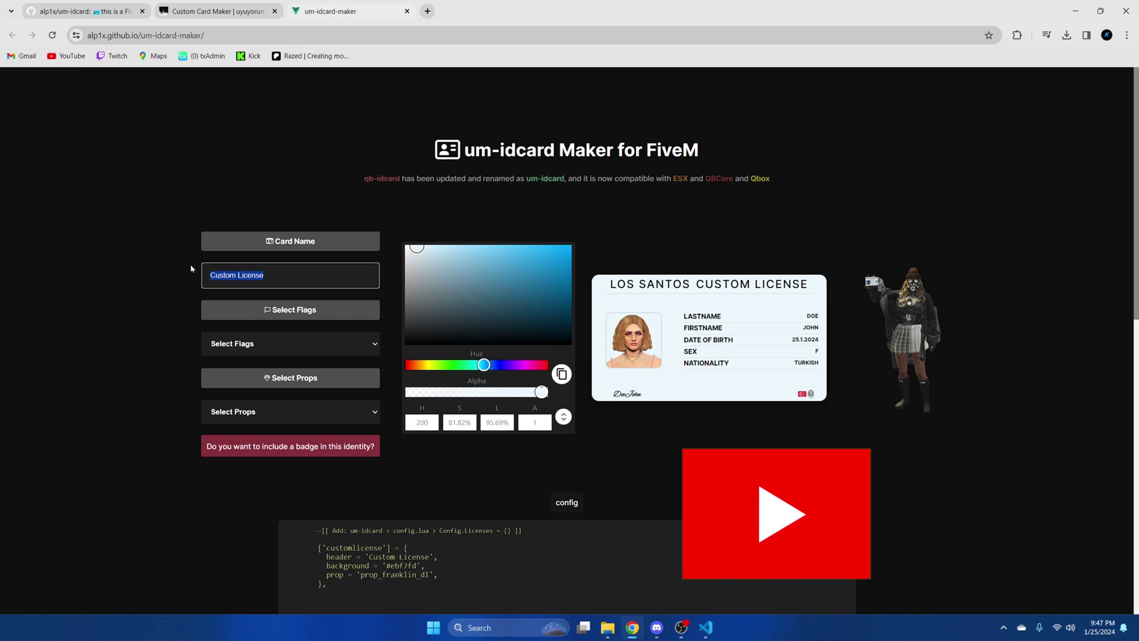
pyautogui.write('Fishing')
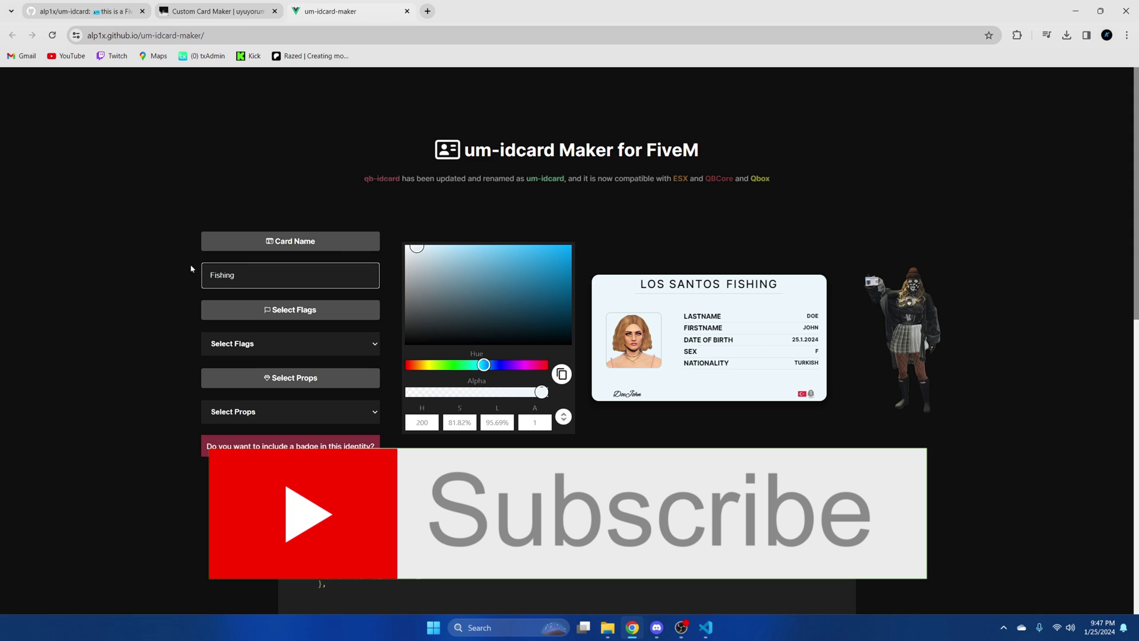
pyautogui.write(' lic')
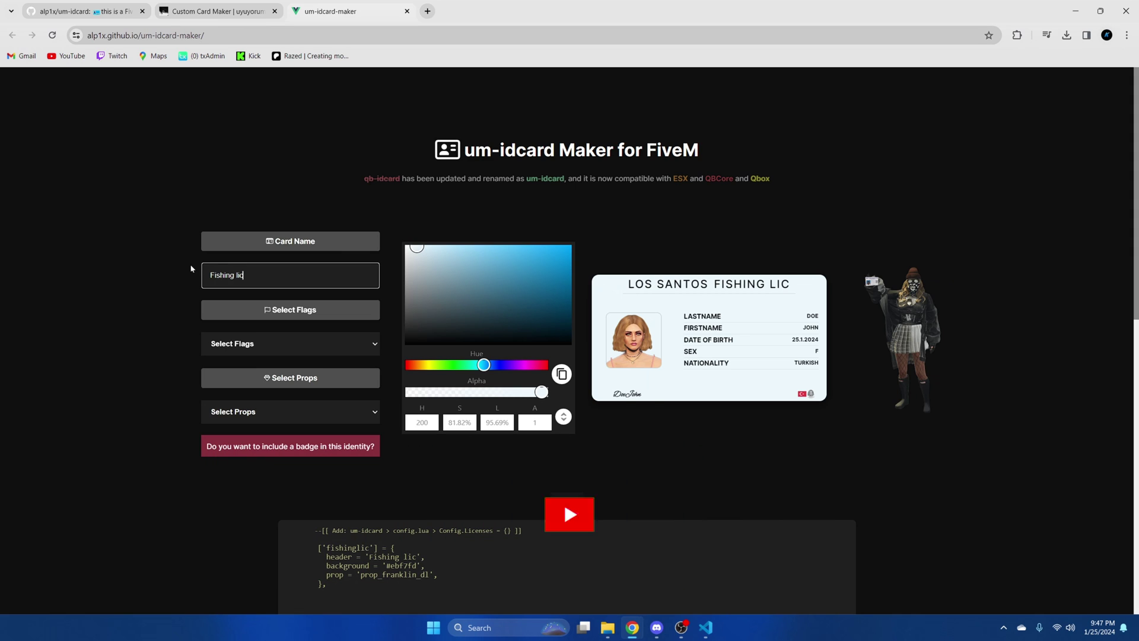
pyautogui.write('ense')
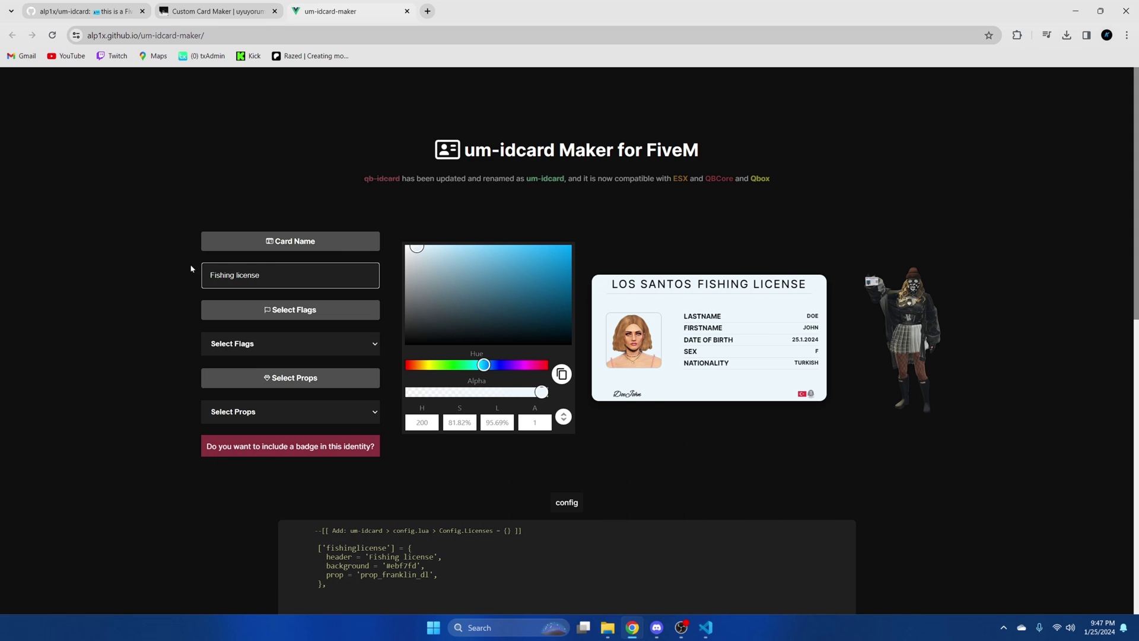
# Set the card background colour to a light blue, #2c6be9ff.
pyautogui.moveTo(483, 364); pyautogui.dragTo(391, 361)
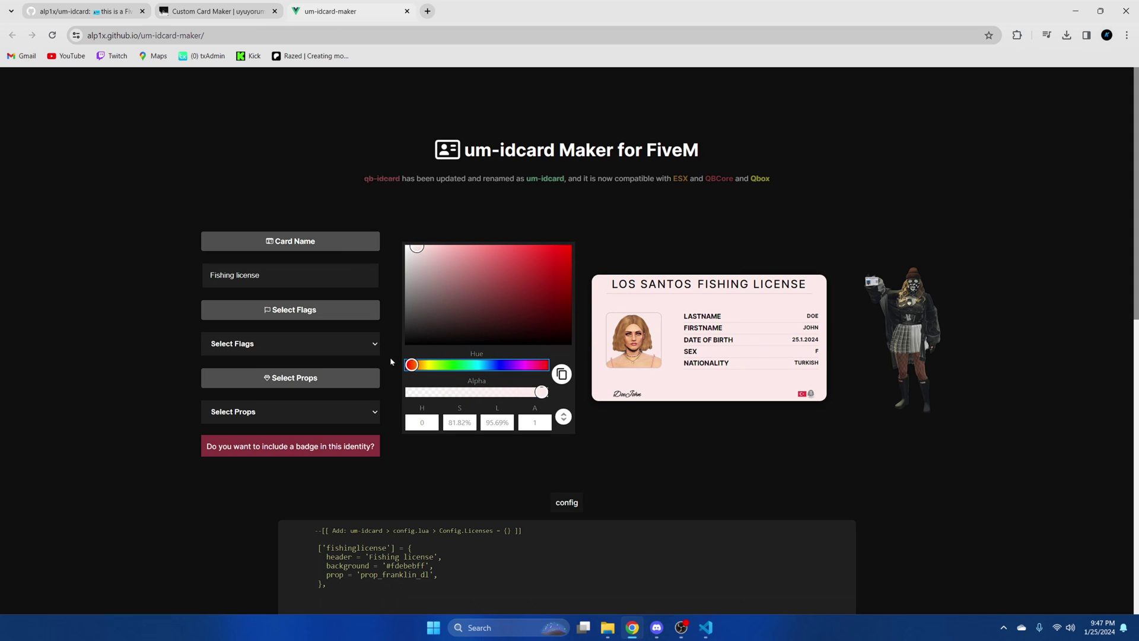
pyautogui.moveTo(476, 391); pyautogui.dragTo(531, 364)
pyautogui.moveTo(555, 283); pyautogui.dragTo(561, 256)
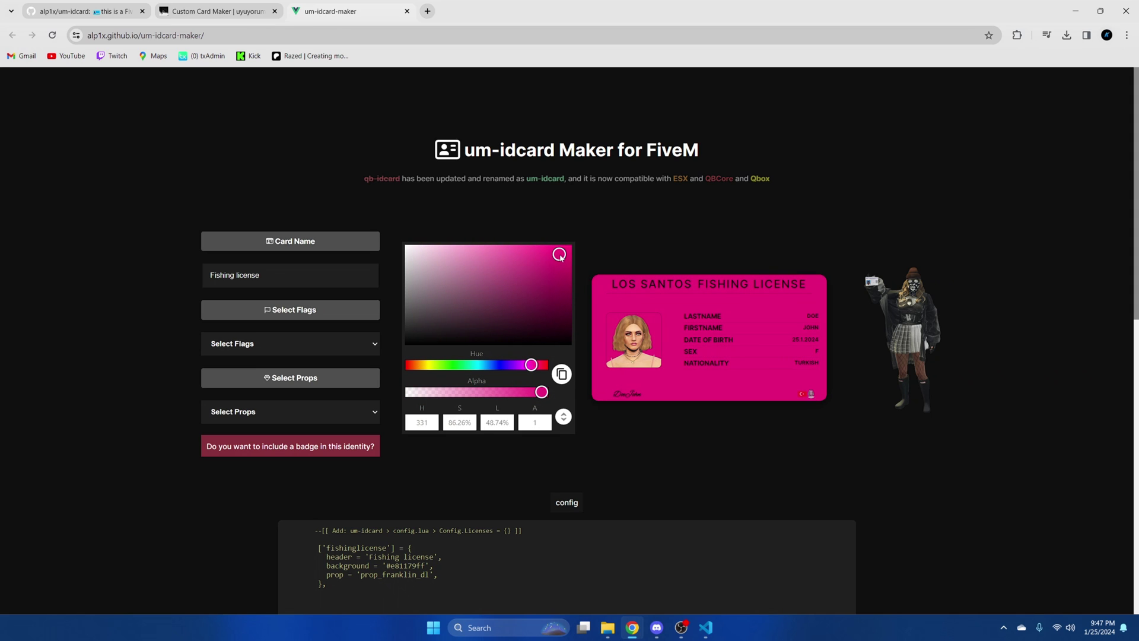
pyautogui.moveTo(530, 366); pyautogui.dragTo(492, 367)
pyautogui.moveTo(561, 262); pyautogui.dragTo(540, 254)
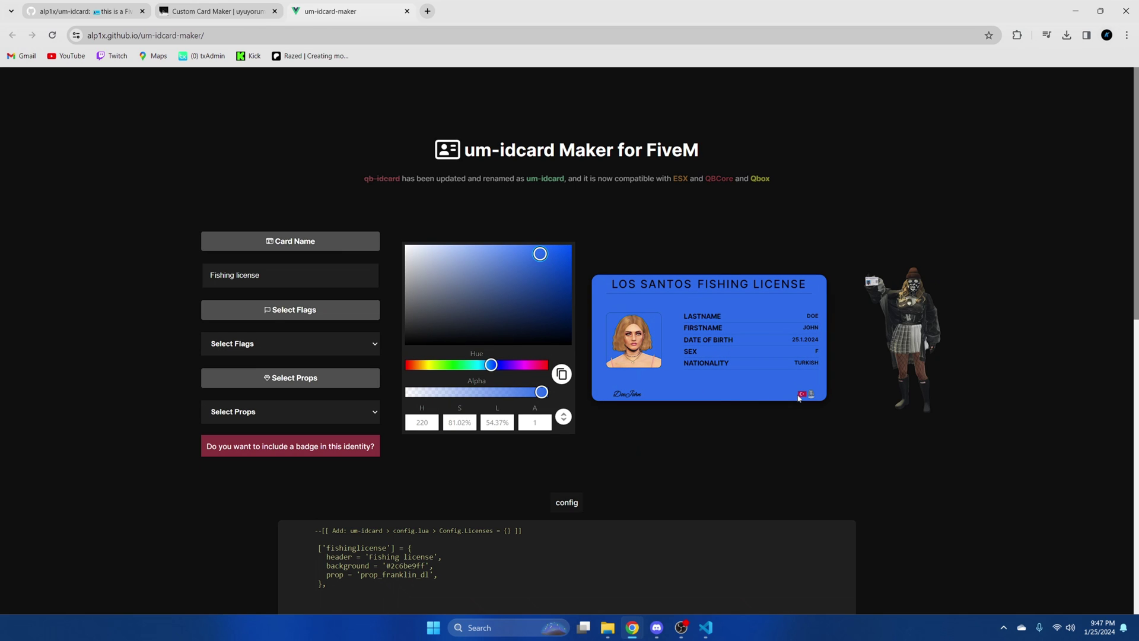
# Give the card the LK flag, then change it to the US flag.
pyautogui.click(325, 343)
pyautogui.scroll(-20, 293, 394)
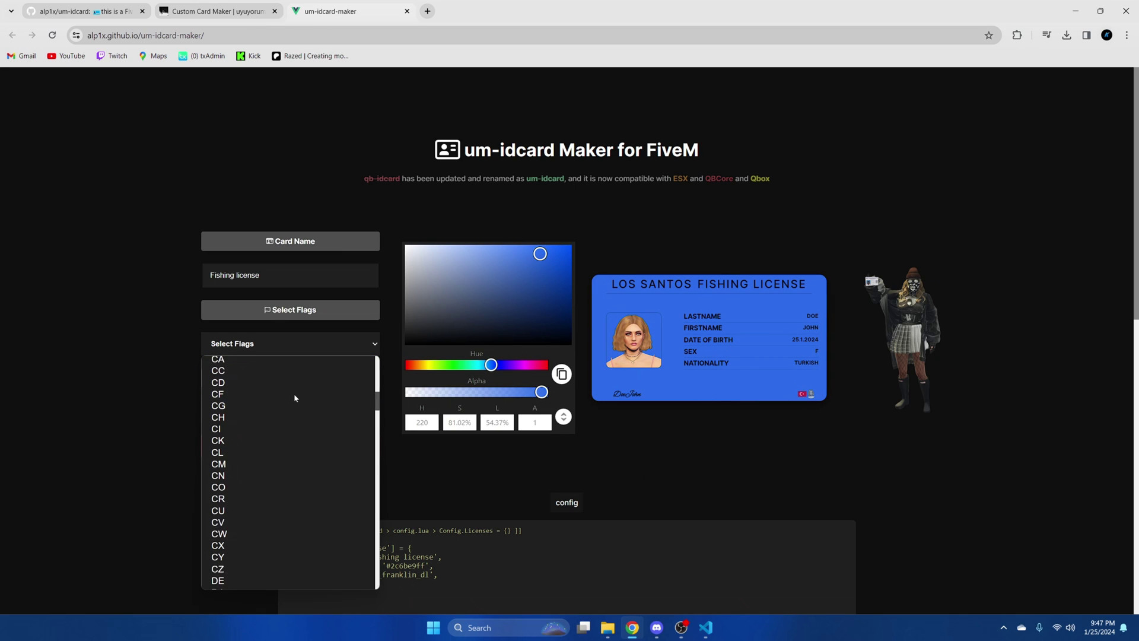
pyautogui.click(288, 431)
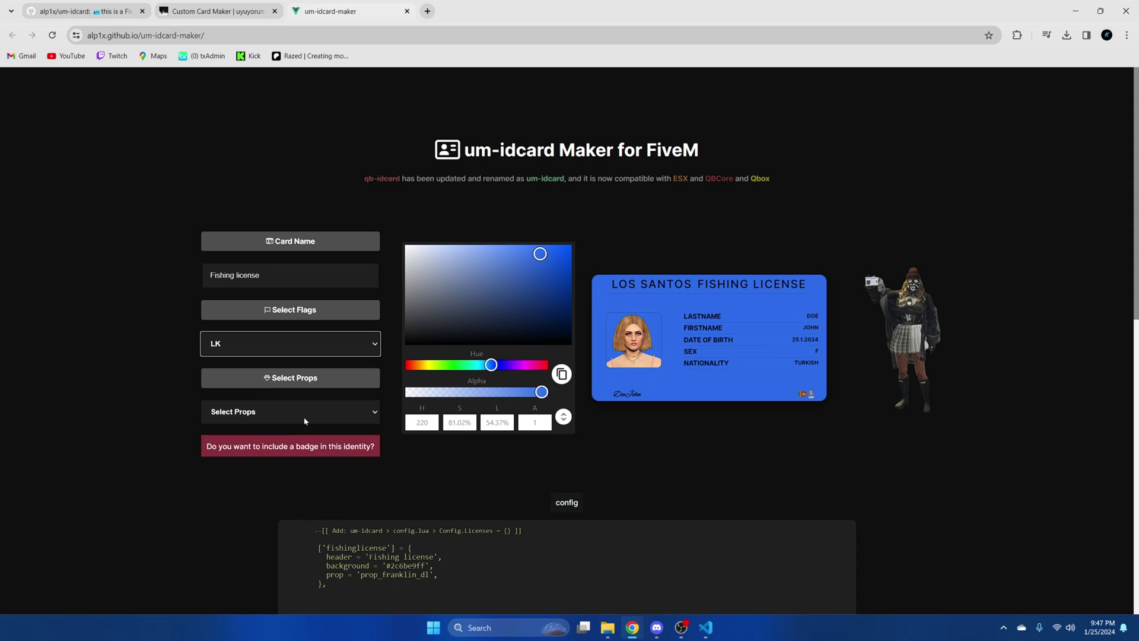
pyautogui.click(265, 354)
pyautogui.scroll(-18, 288, 440)
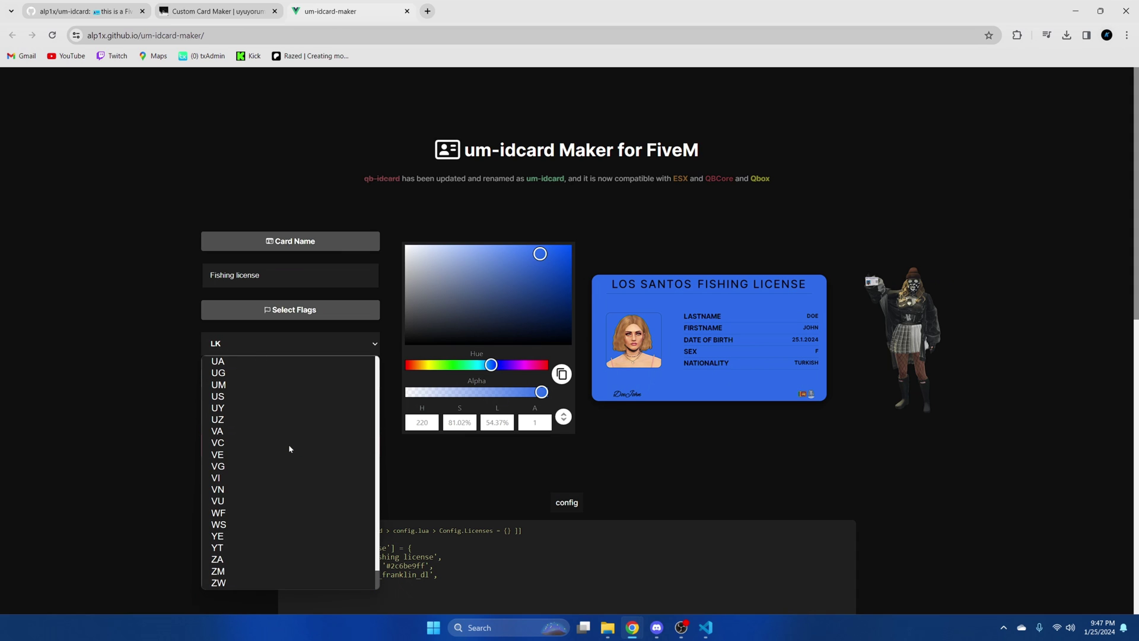
pyautogui.scroll(3, 289, 449)
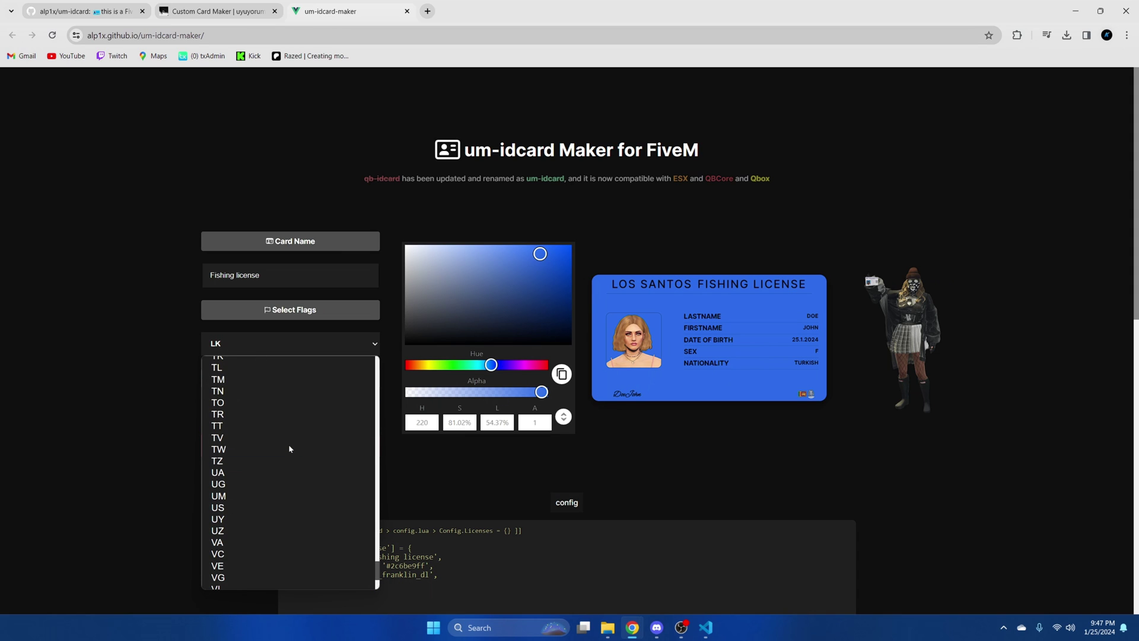
pyautogui.click(288, 503)
# Switch the card prop from prop_franklin_dl to prop_michael_sec_id and review the generated config.
pyautogui.click(331, 415)
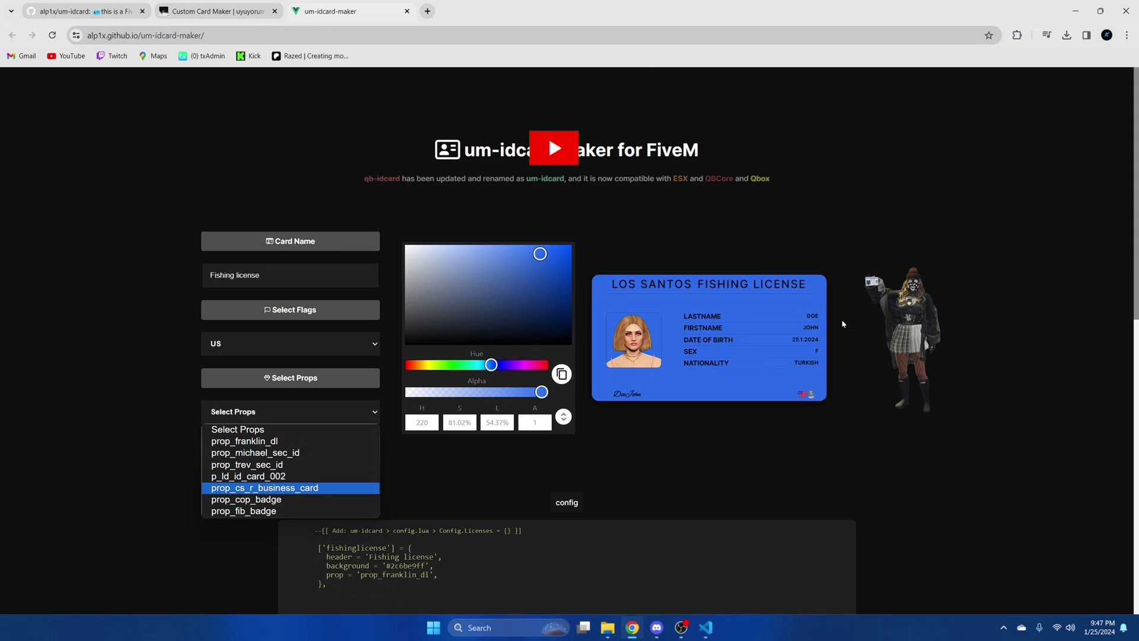
pyautogui.moveTo(872, 285)
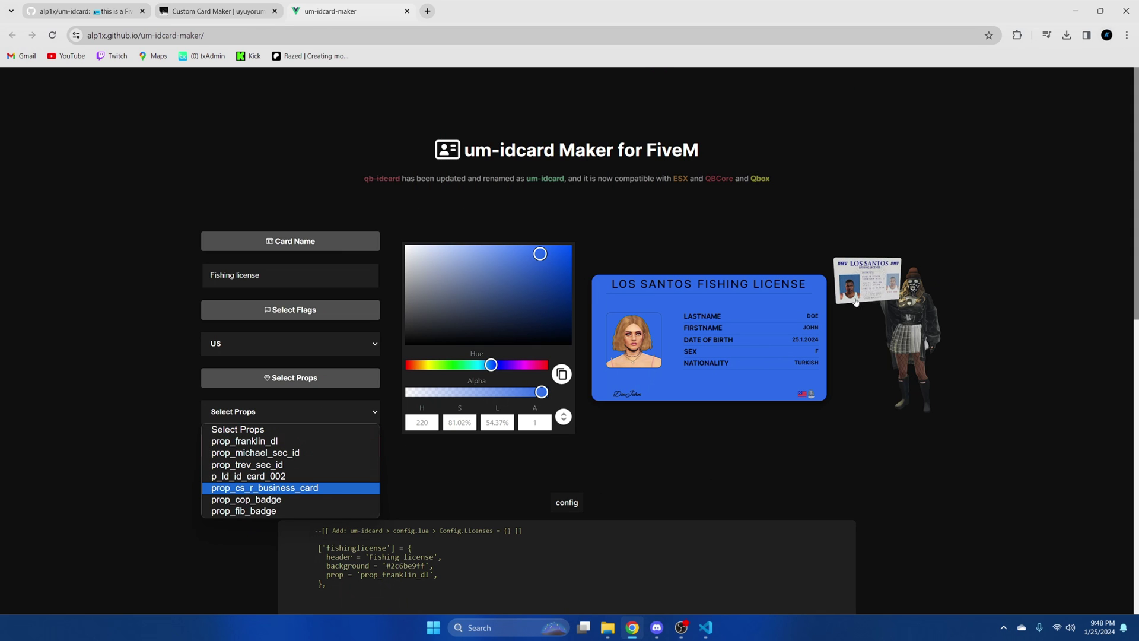
pyautogui.click(309, 442)
pyautogui.click(306, 409)
pyautogui.click(289, 456)
pyautogui.moveTo(867, 287)
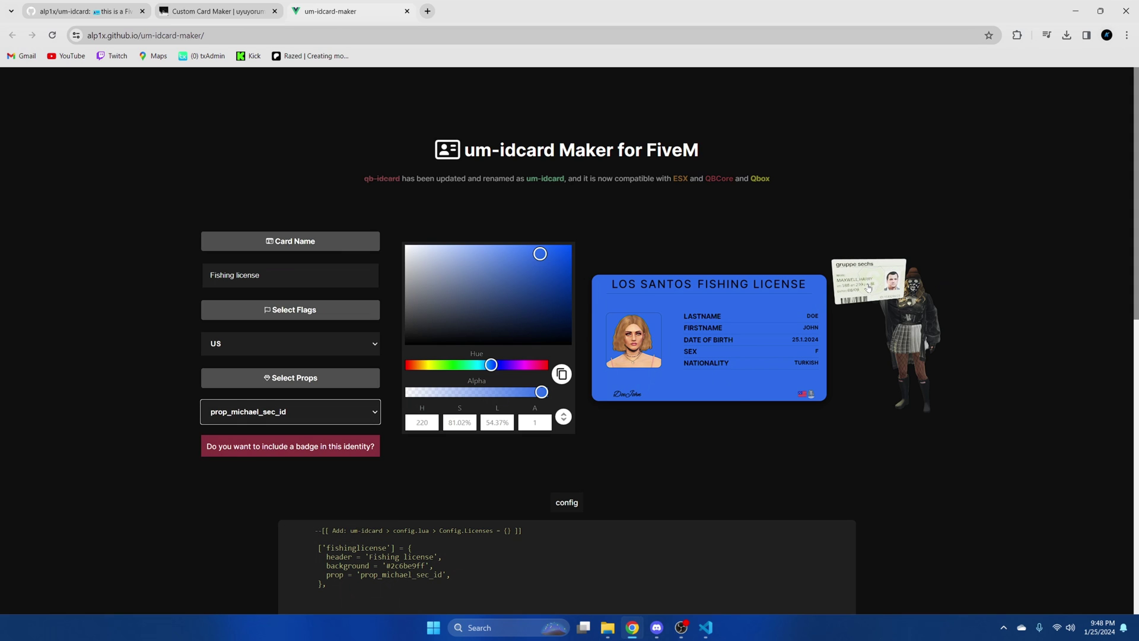
pyautogui.scroll(-2, 816, 421)
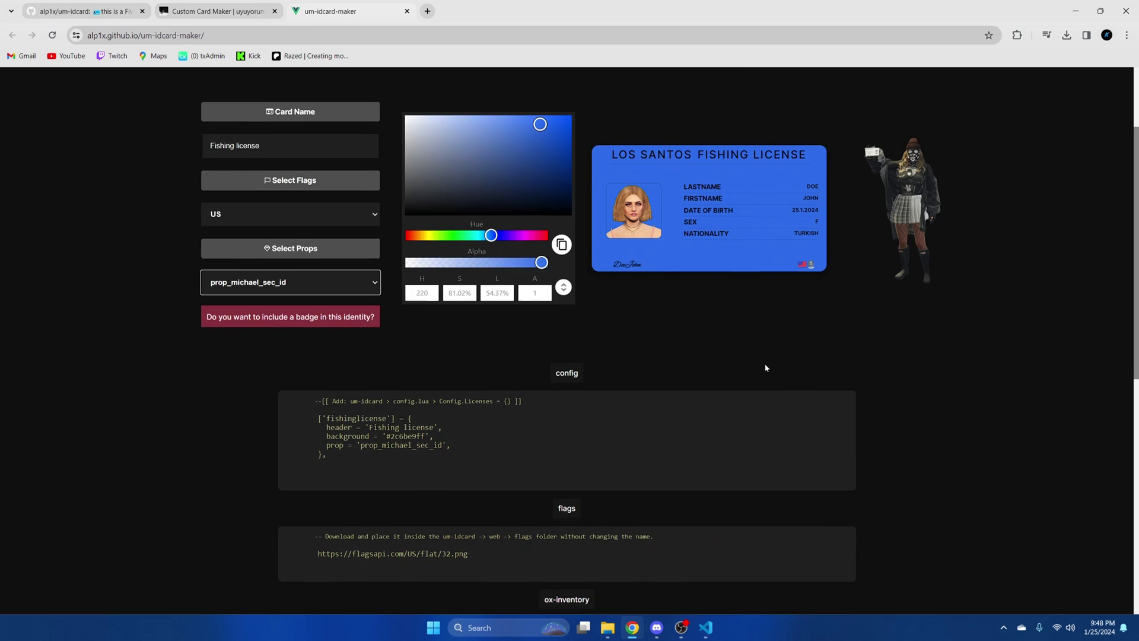
pyautogui.scroll(-3, 765, 367)
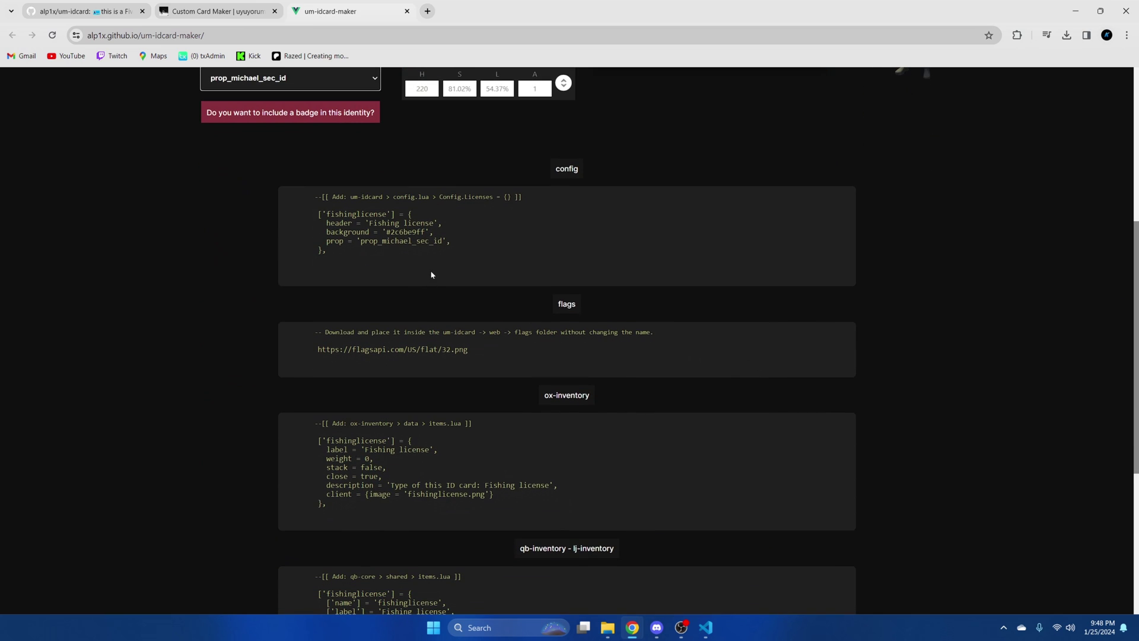
pyautogui.scroll(-4, 357, 267)
pyautogui.scroll(5, 386, 388)
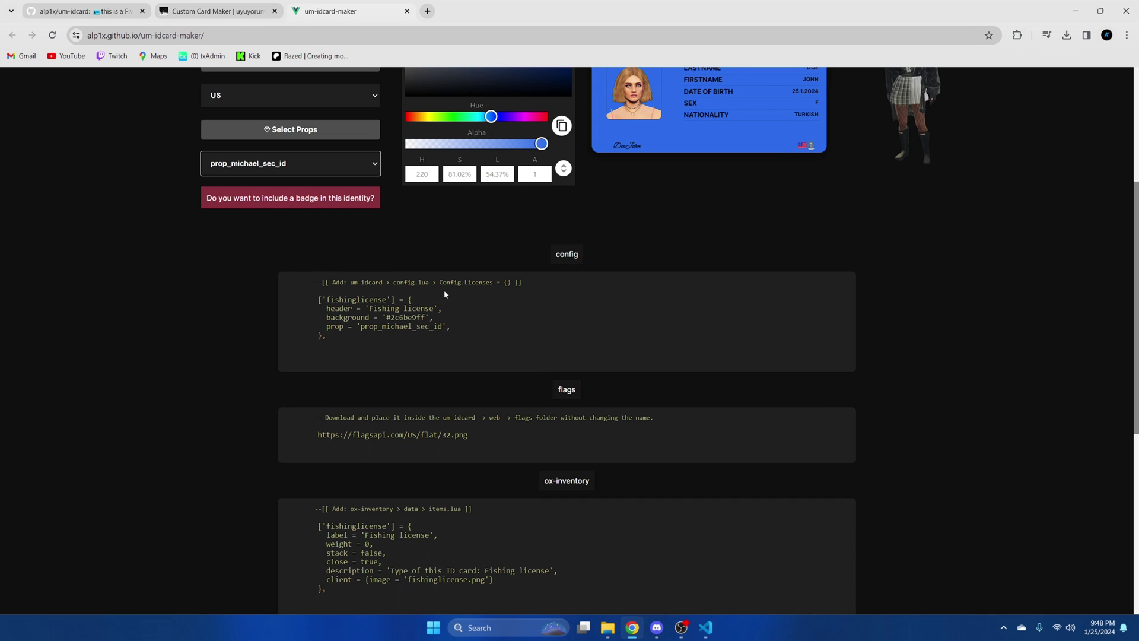
pyautogui.scroll(4, 483, 372)
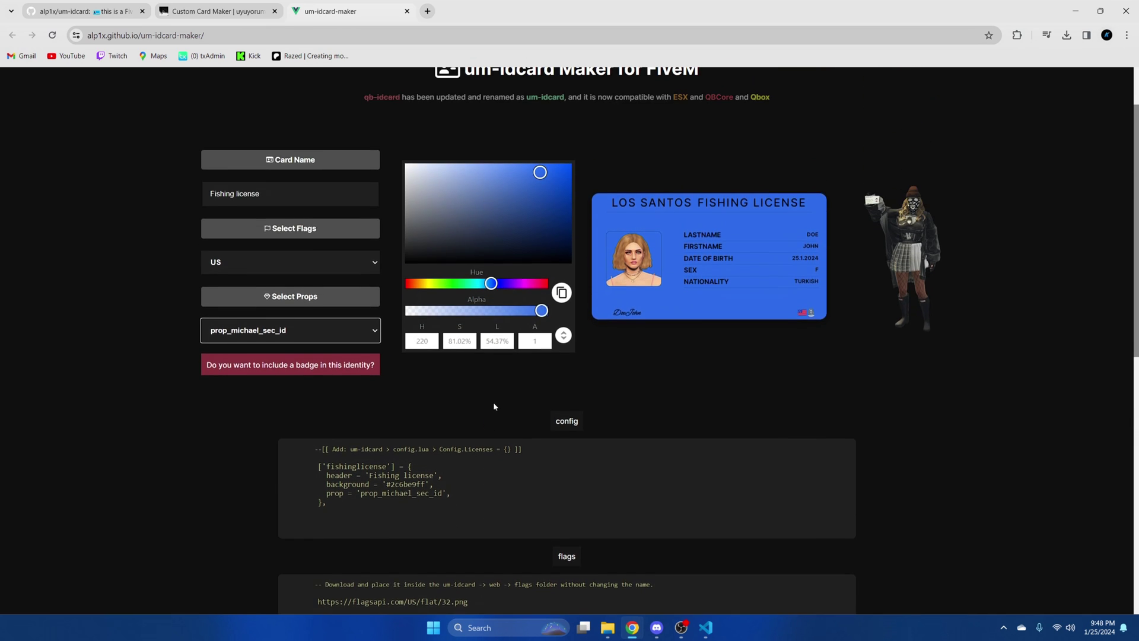
# Include a police badge on the card and rename it from 'Fishing license' to 'Police'.
pyautogui.click(279, 423)
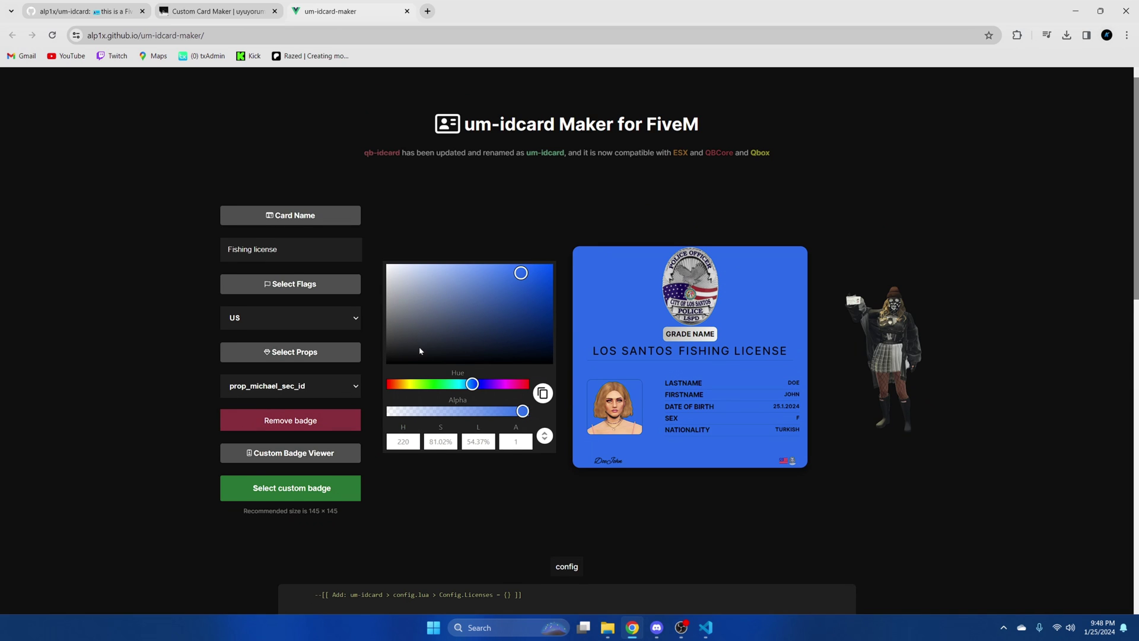
pyautogui.scroll(-1, 419, 351)
pyautogui.moveTo(315, 194); pyautogui.dragTo(172, 198)
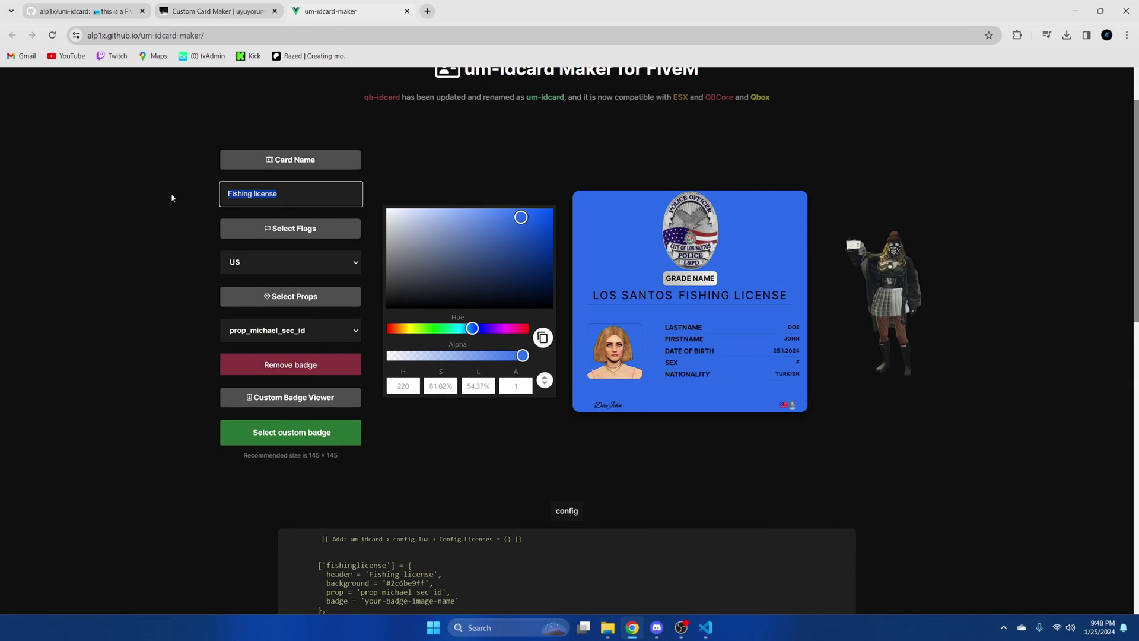
pyautogui.write('Police')
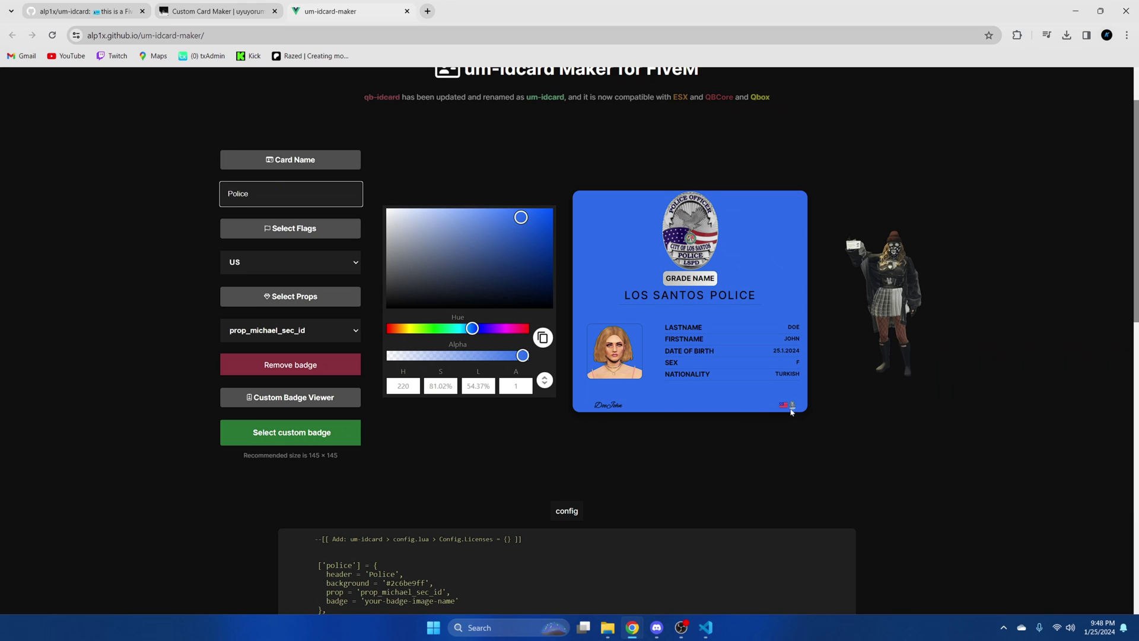
# Make the background green (#2ce96eff), set the prop to prop_cs_r_business_card, and review the config.
pyautogui.moveTo(467, 329); pyautogui.dragTo(445, 329)
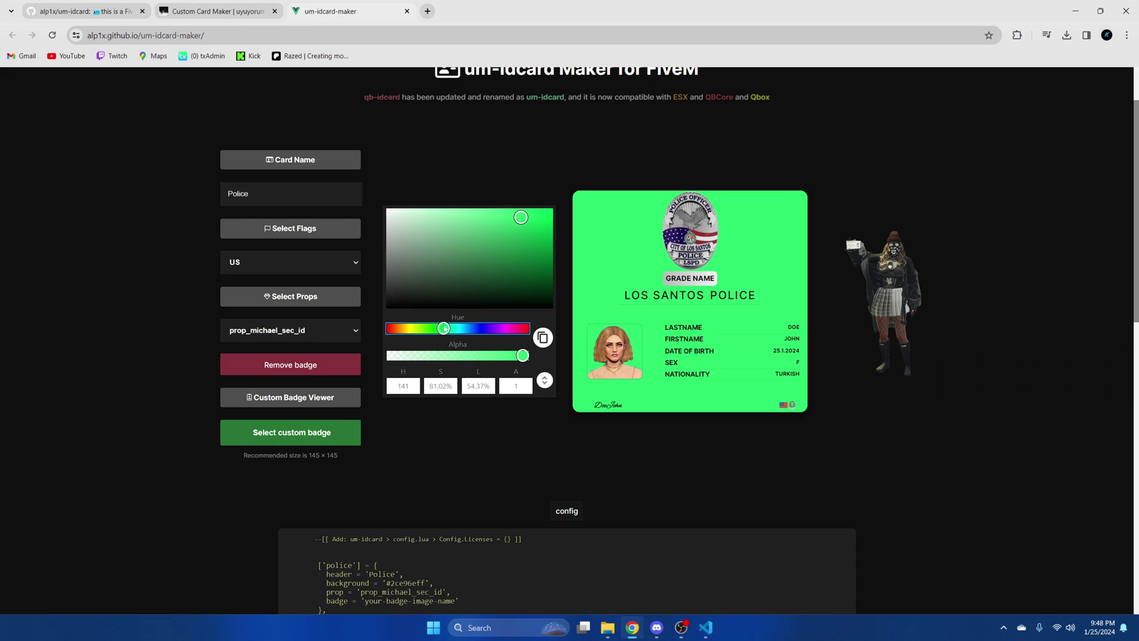
pyautogui.click(291, 333)
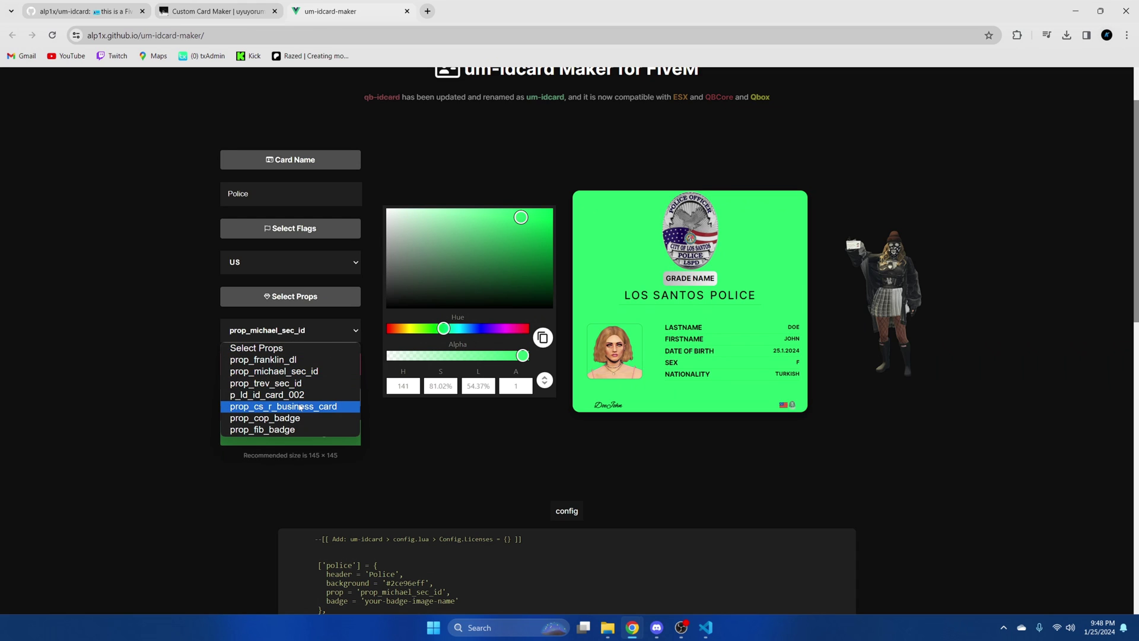
pyautogui.click(279, 406)
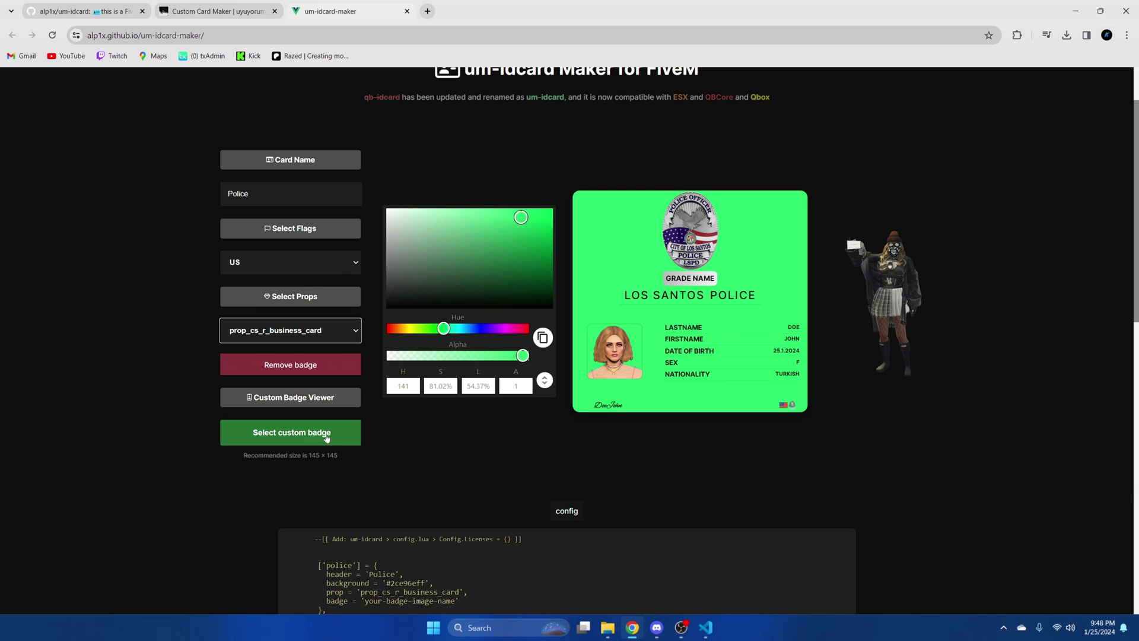
pyautogui.scroll(-5, 368, 374)
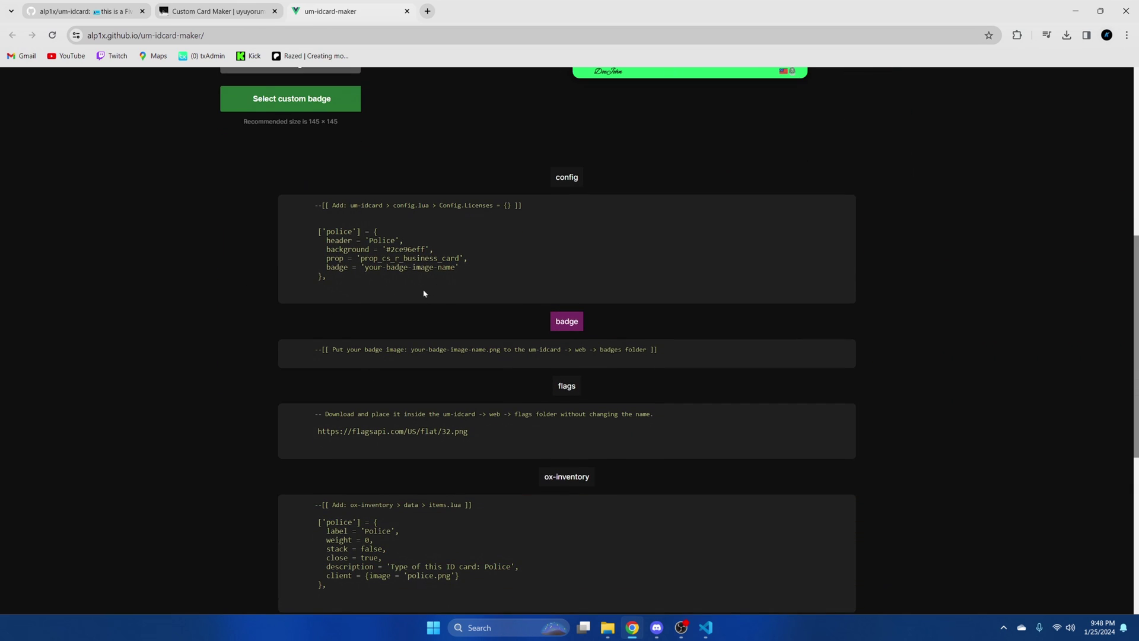
pyautogui.scroll(-6, 424, 293)
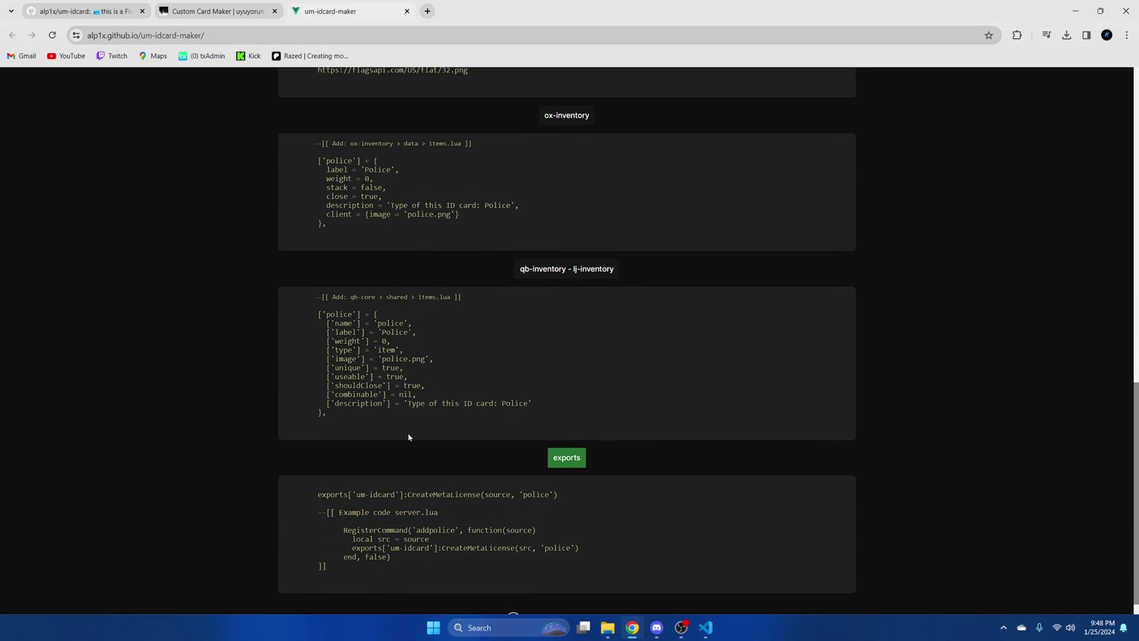
pyautogui.scroll(12, 408, 436)
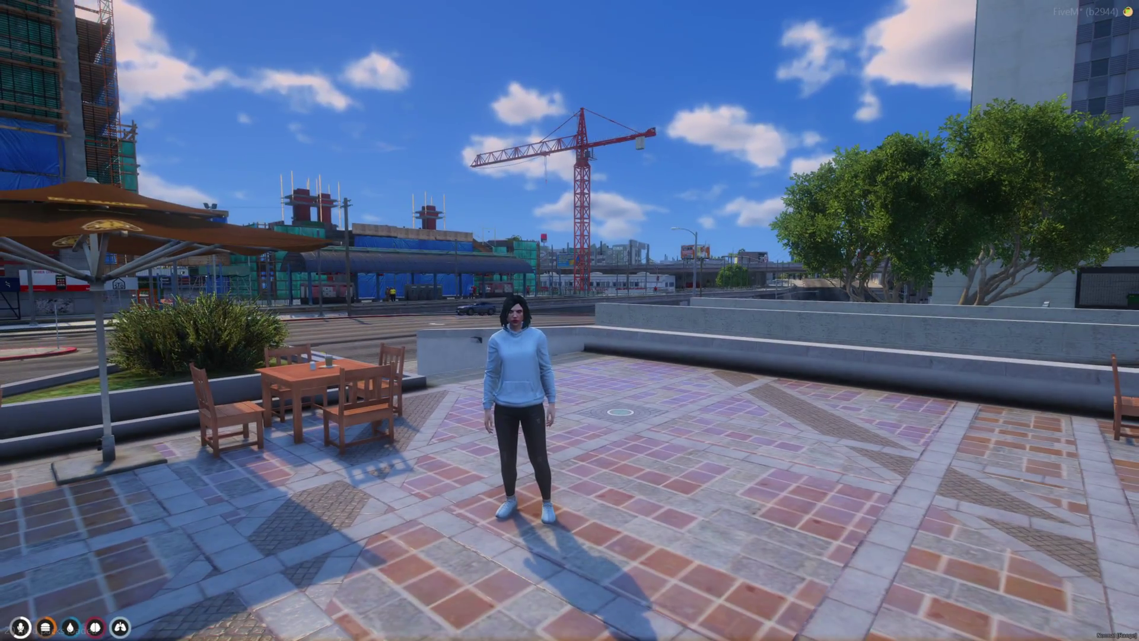
# Walk into City Hall at 3 Alta Street and buy a driver license for $50.
pyautogui.press('w')
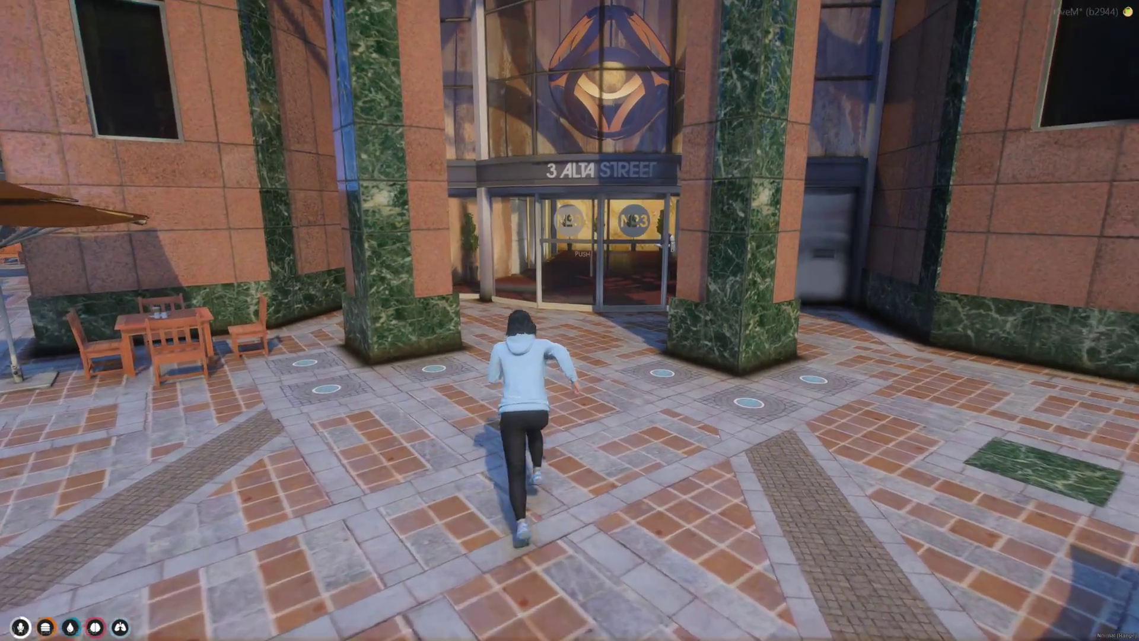
pyautogui.press('w')
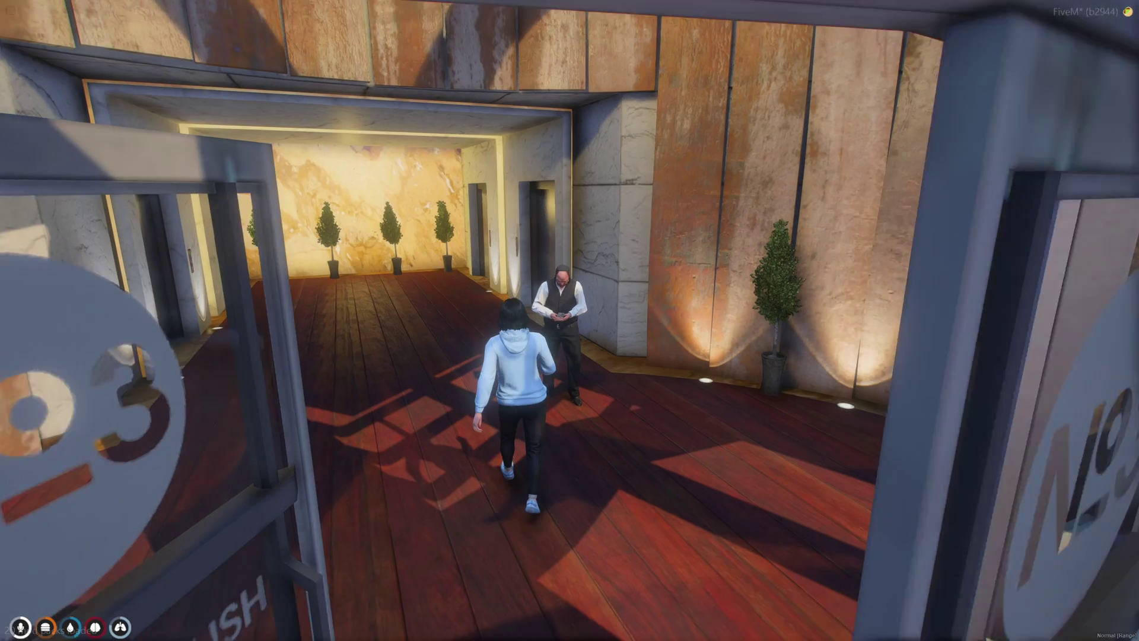
pyautogui.press('w')
pyautogui.press('e')
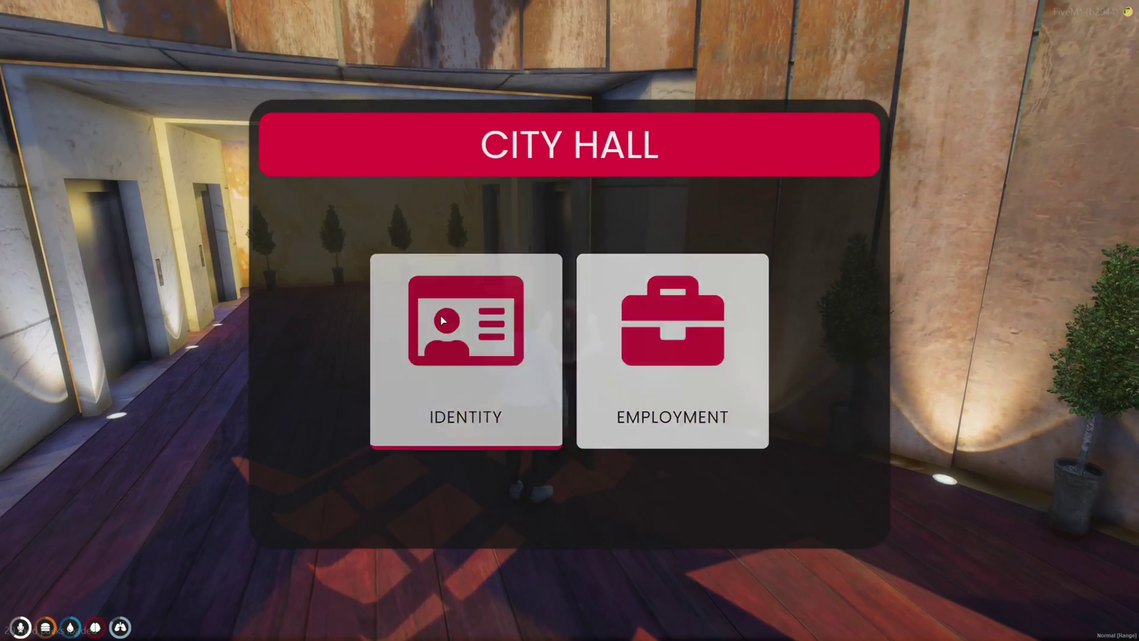
pyautogui.click(441, 320)
pyautogui.click(404, 265)
pyautogui.click(697, 289)
# Buy an ID card as well, leave the lobby and open the inventory.
pyautogui.click(415, 313)
pyautogui.click(415, 313)
pyautogui.click(746, 302)
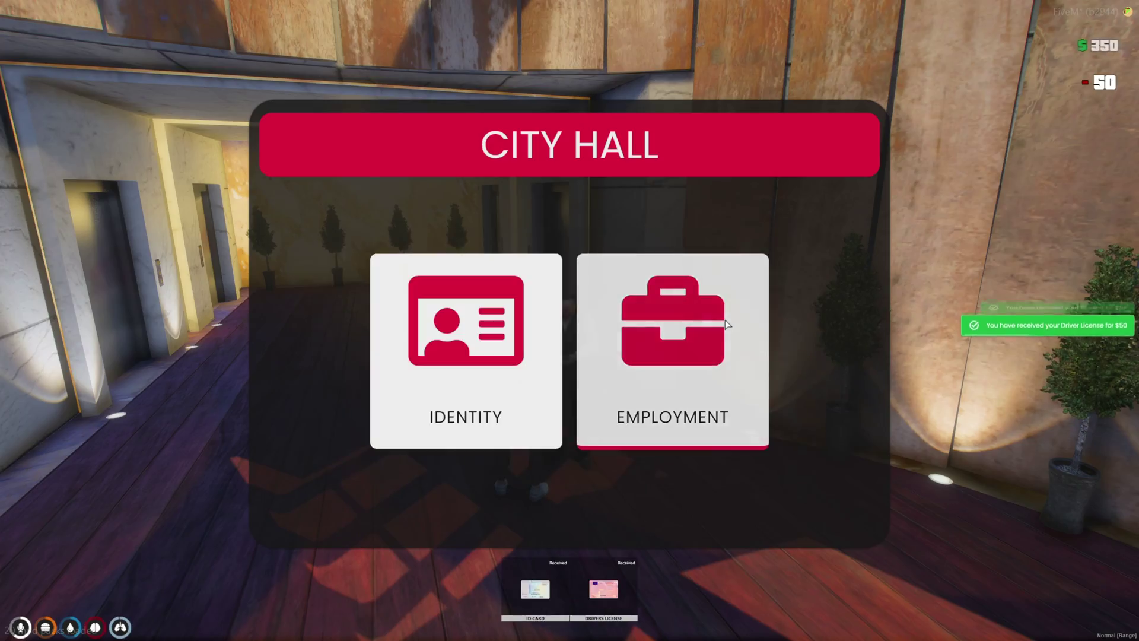
pyautogui.press('Escape')
pyautogui.press('w')
pyautogui.press('w')
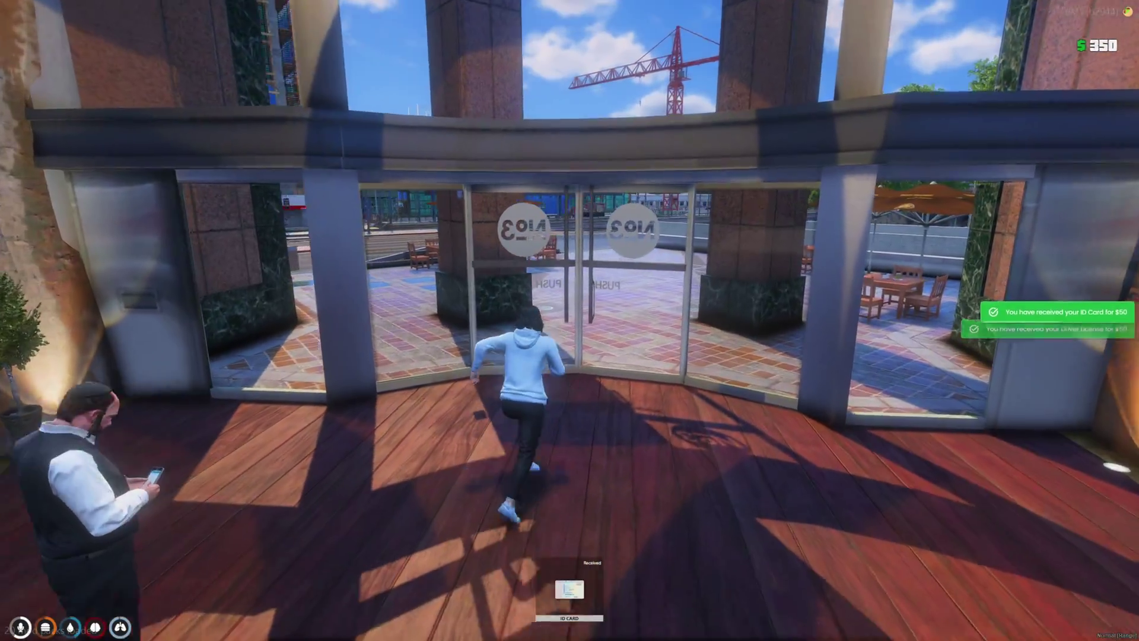
pyautogui.press('s')
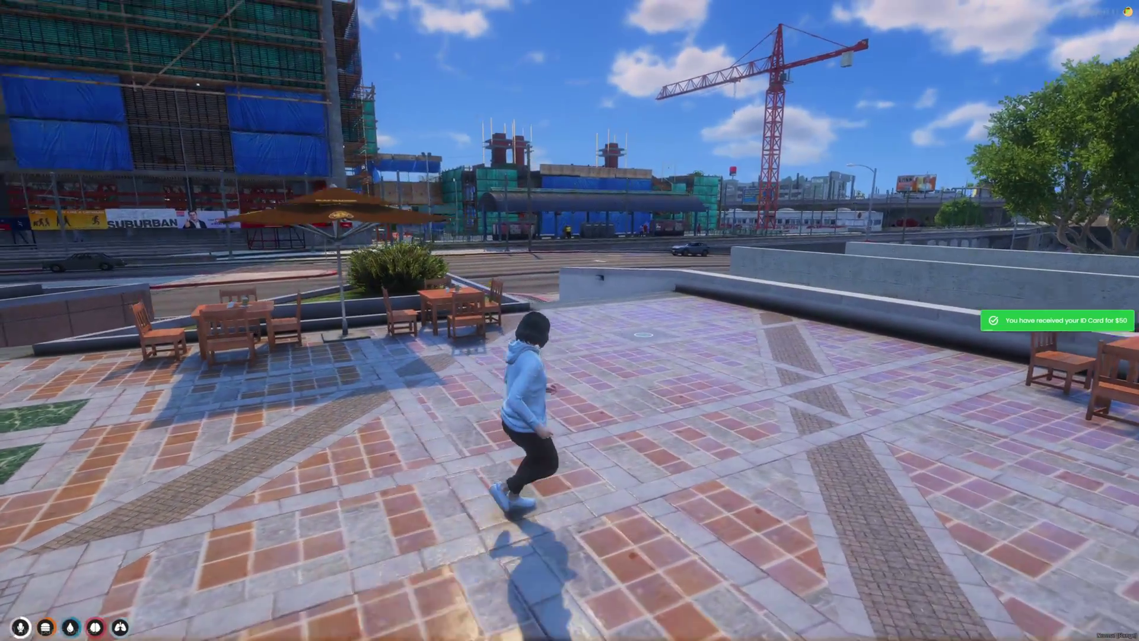
pyautogui.press('F2')
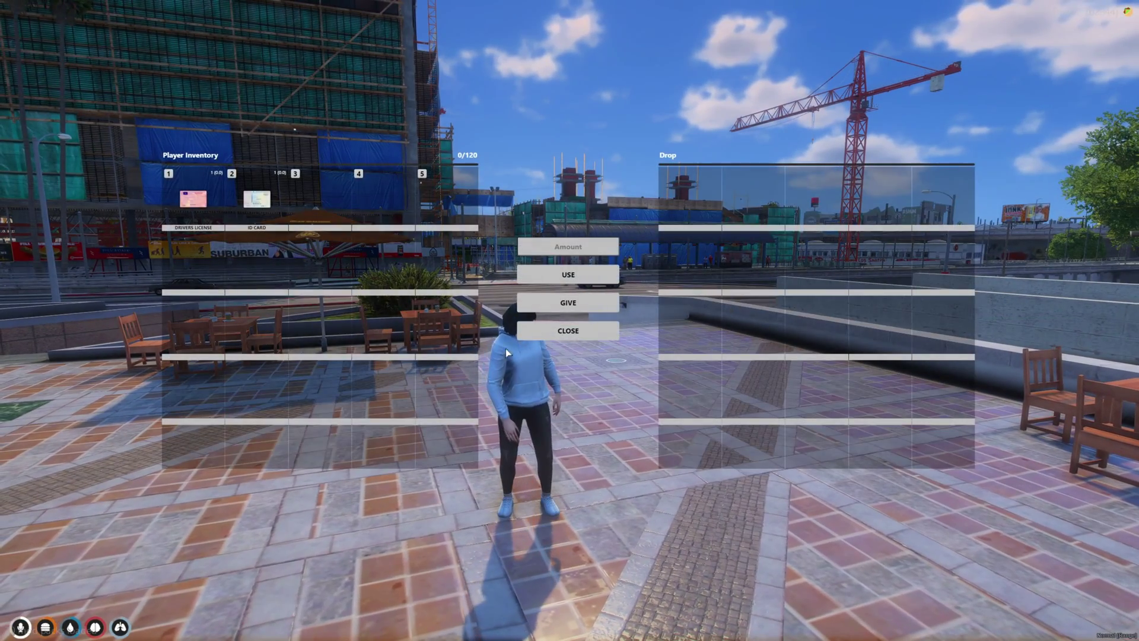
# Use the driver's license, then the ID card to display the Los Santos Identity card with mugshot.
pyautogui.press('Escape')
pyautogui.press('1')
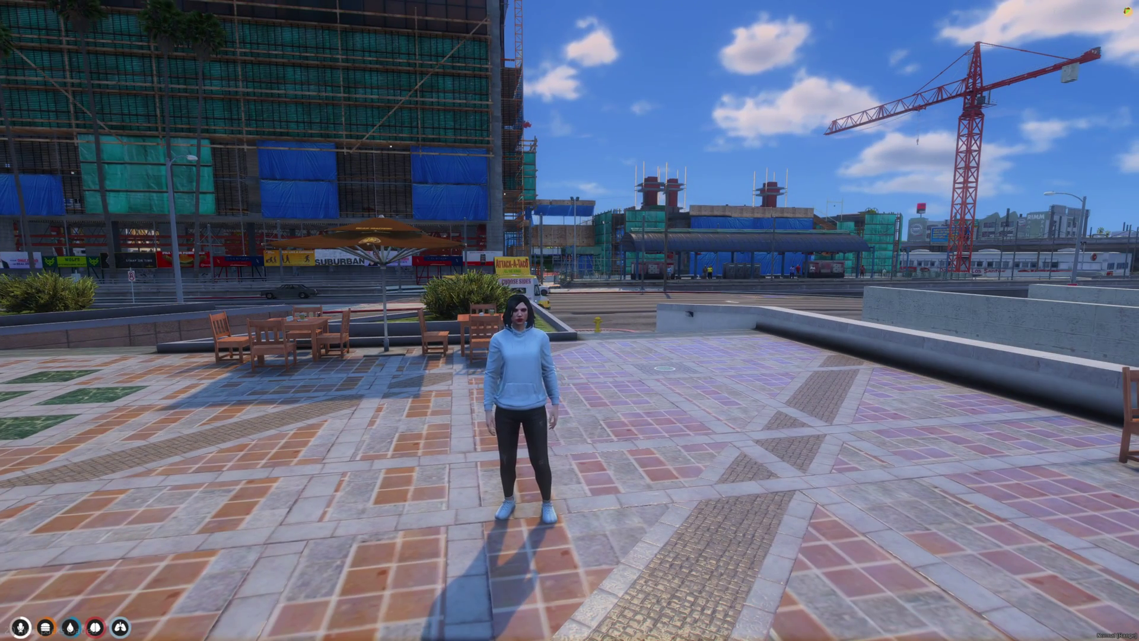
pyautogui.press('Tab')
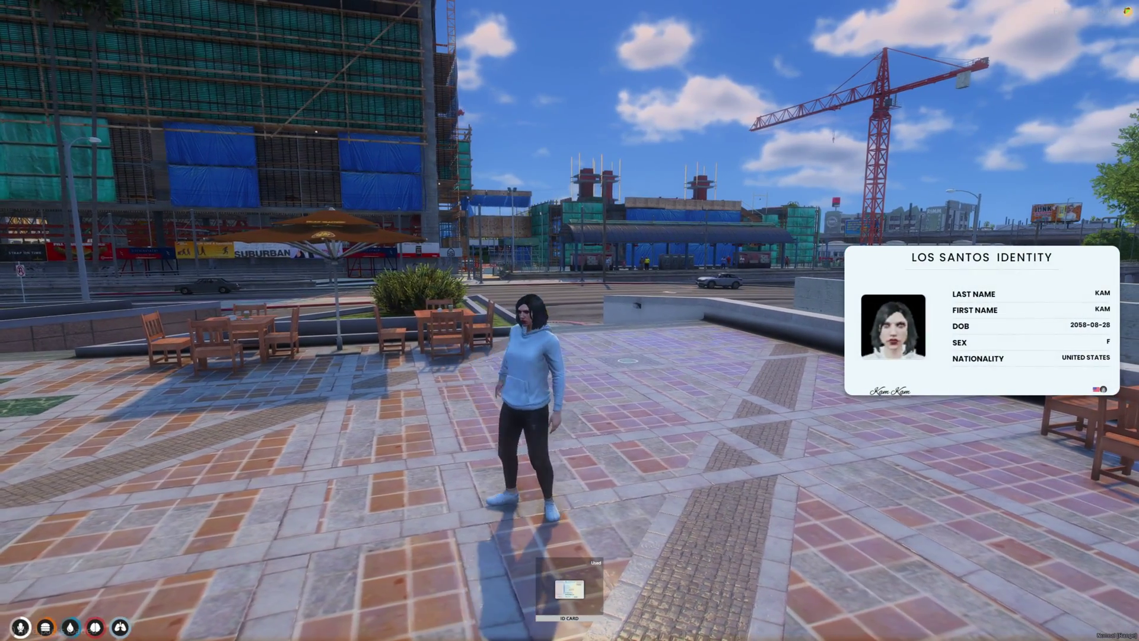
pyautogui.press('a')
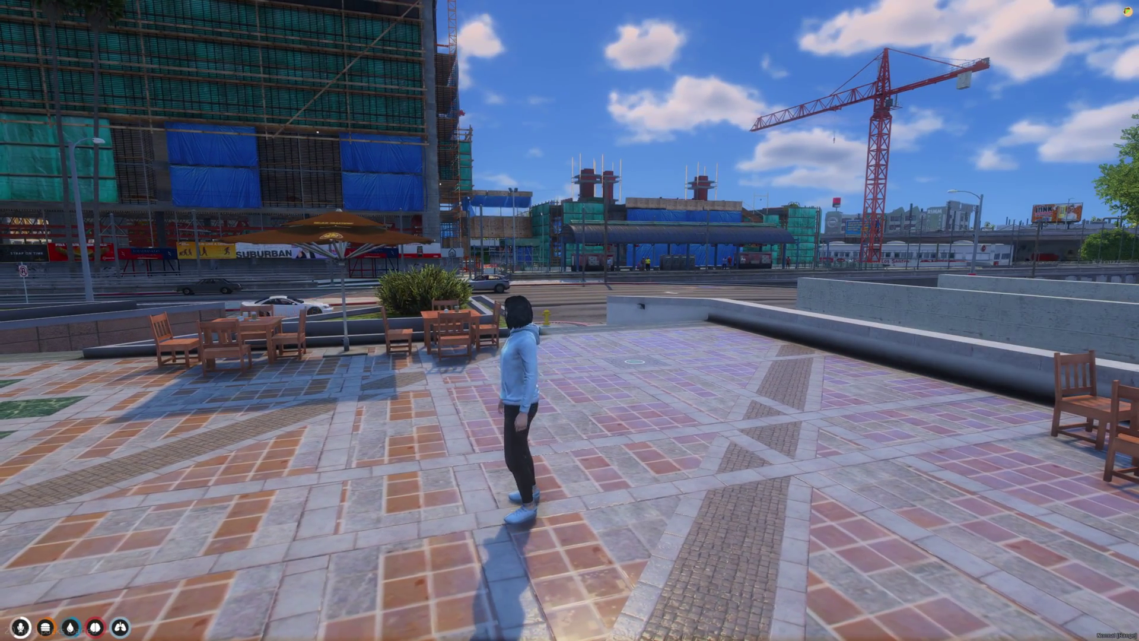